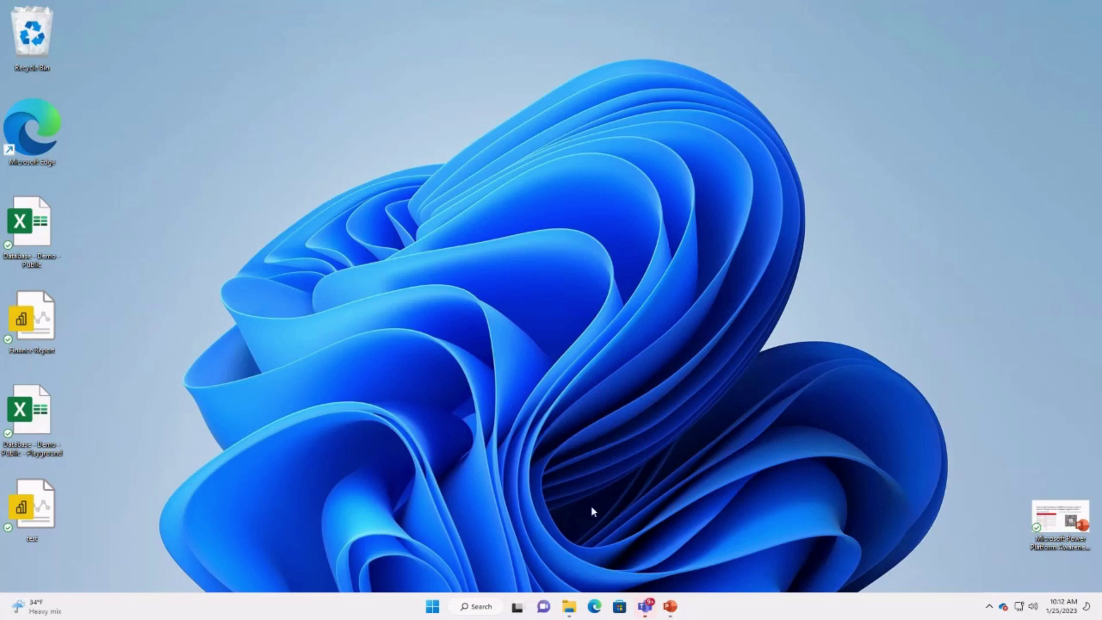
Restore the training content folder window and show OneDrive's status reporting 3 sync issues.
click(567, 604)
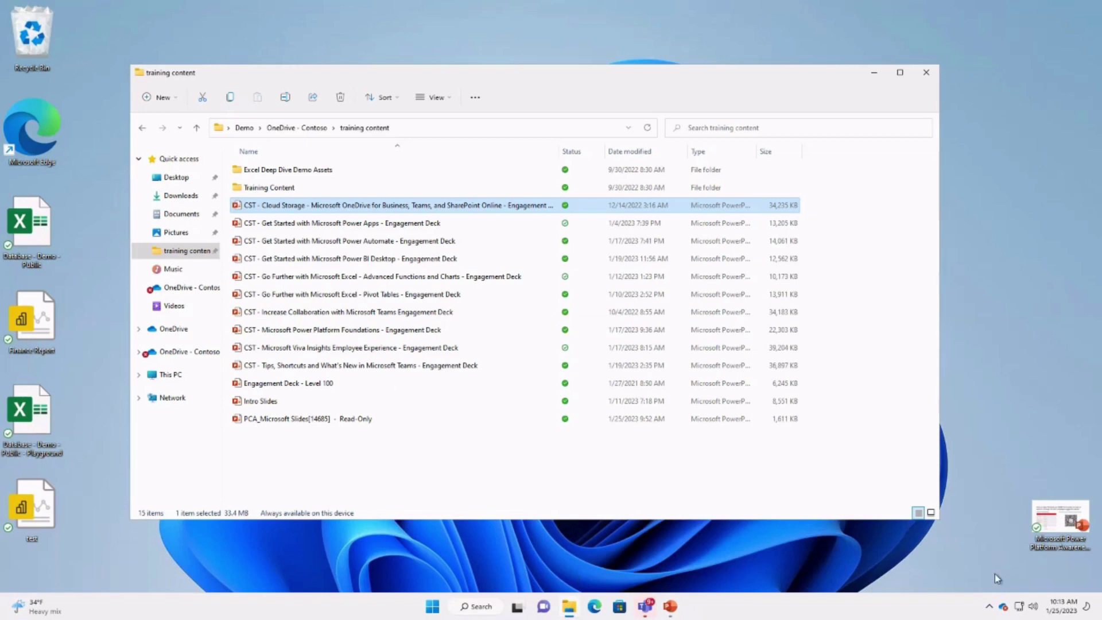
mouse_move(1000, 607)
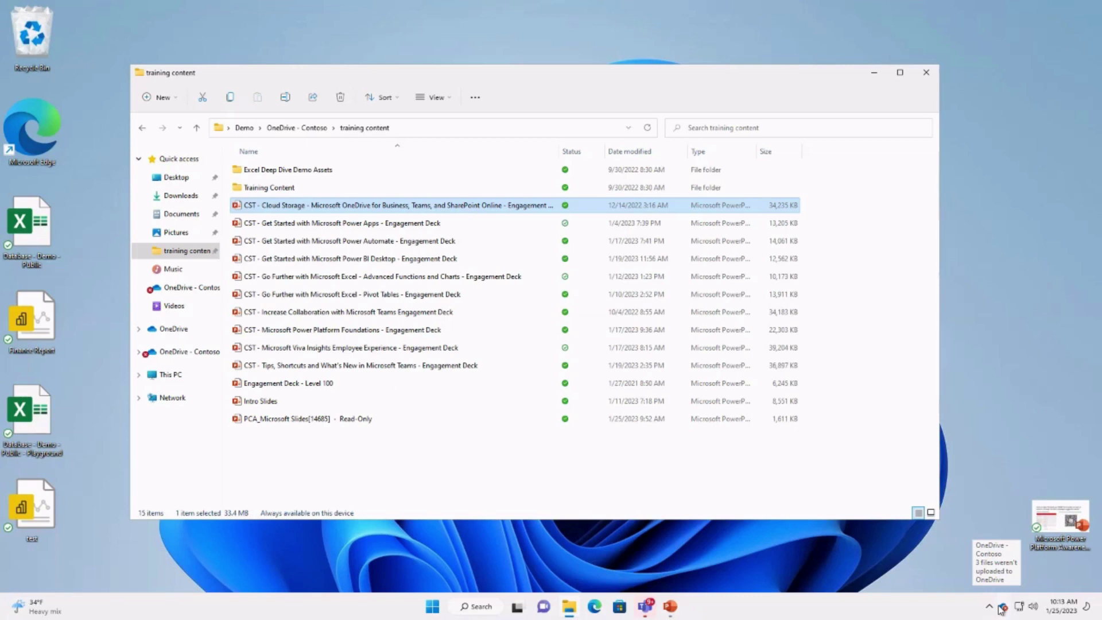
click(1002, 608)
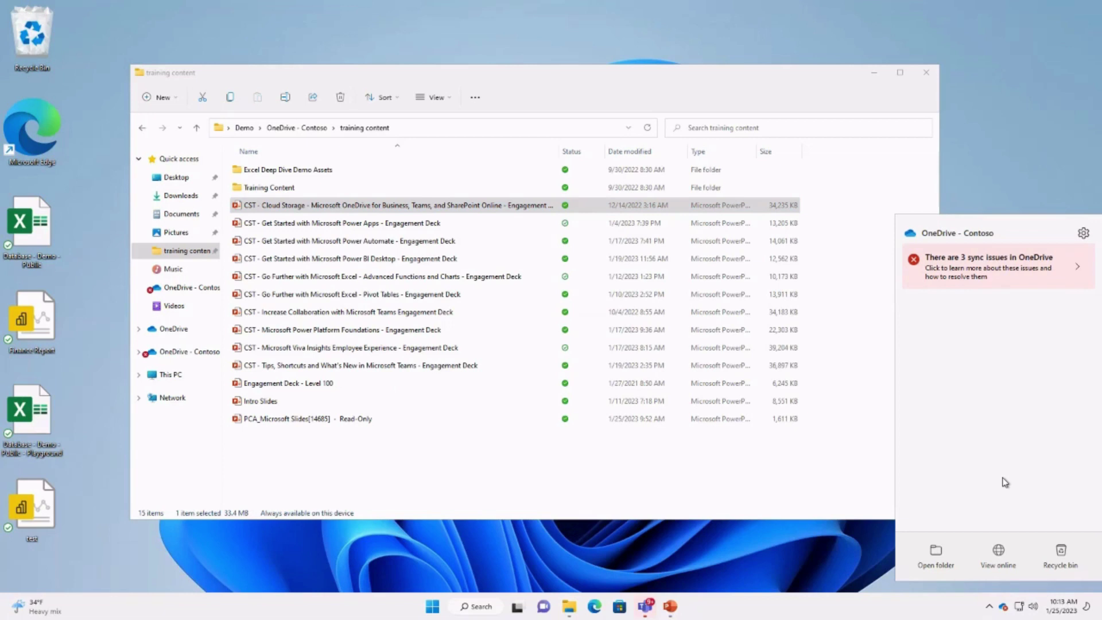
Open OneDrive settings and the Account tab's Choose folders list of synced cloud folders.
click(1082, 236)
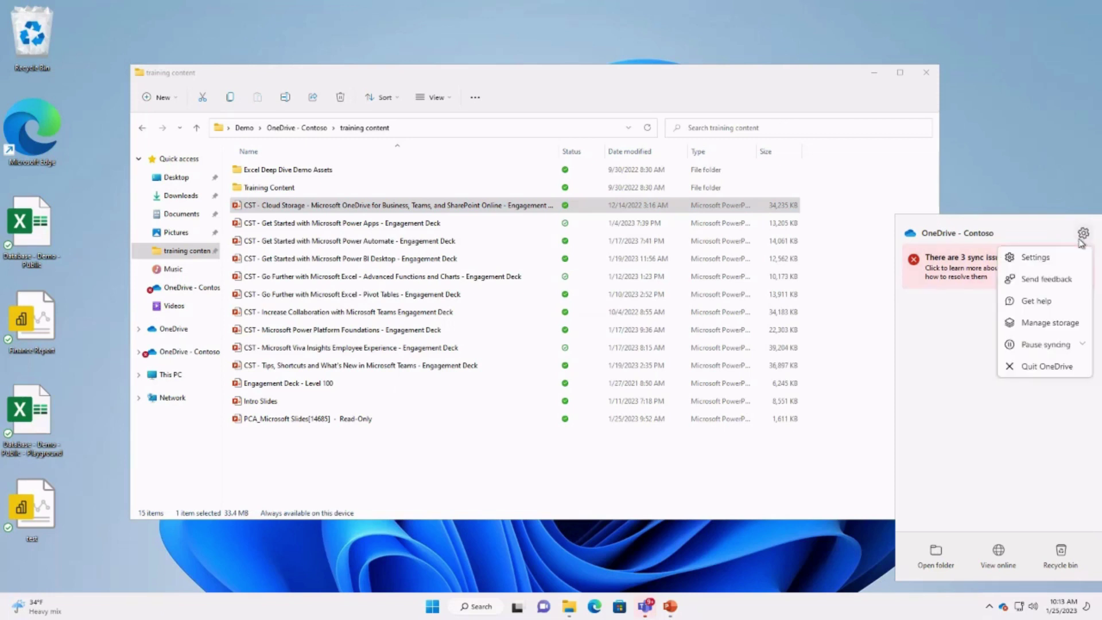
click(1039, 261)
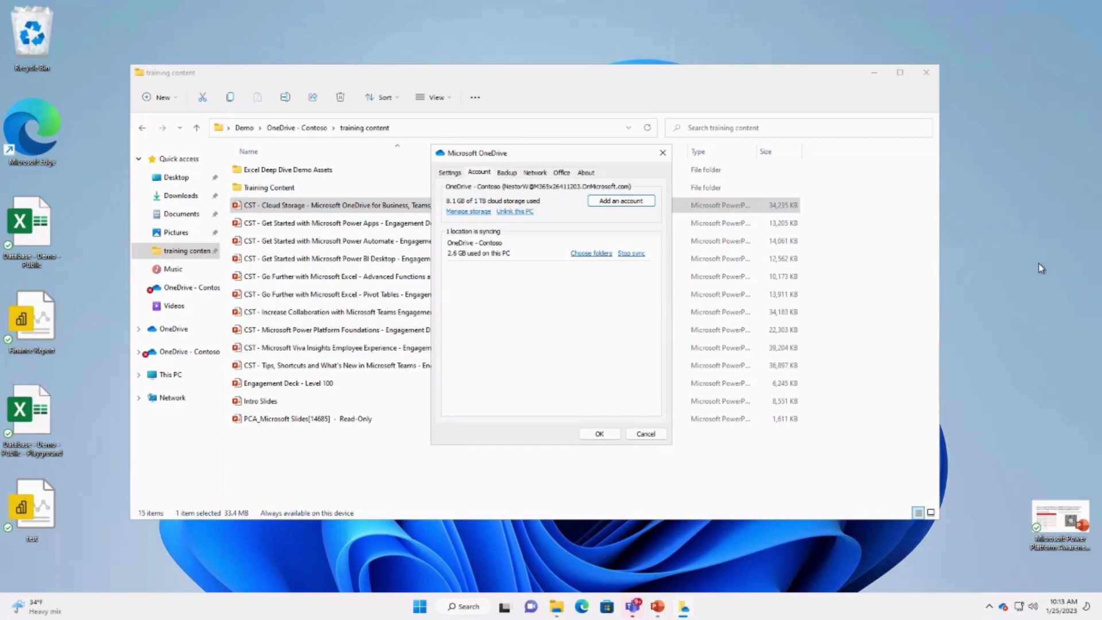
click(578, 255)
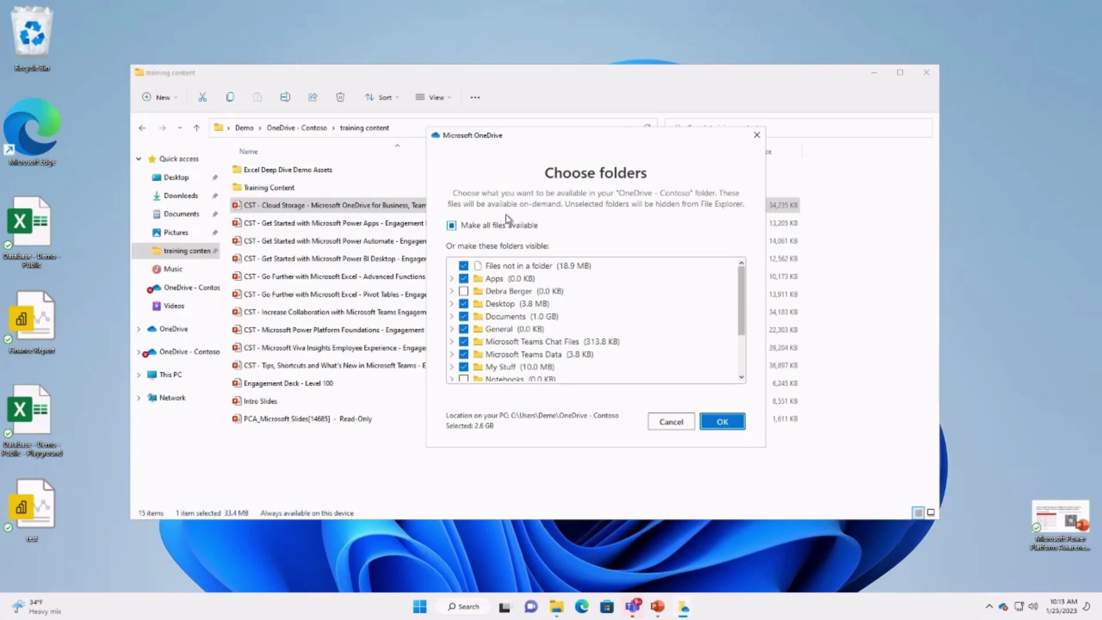
Make all OneDrive folders, Notebooks included, available on this PC (2.6 GB) and confirm.
click(453, 226)
click(709, 425)
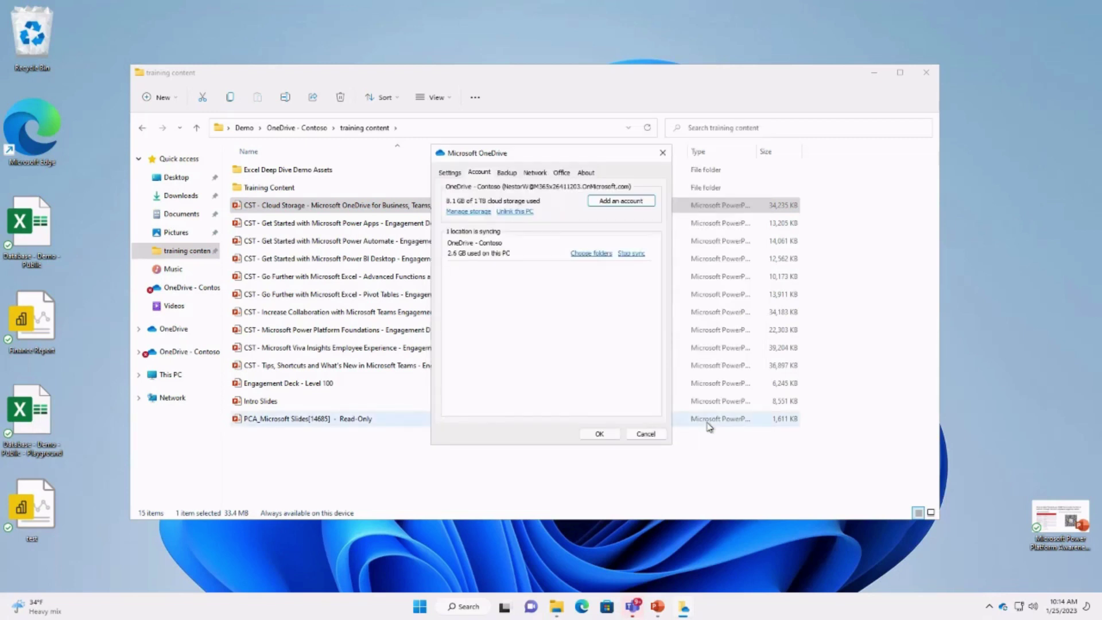
Check Manage backup on the Backup tab: Desktop, Documents and Pictures are all backed up.
click(511, 174)
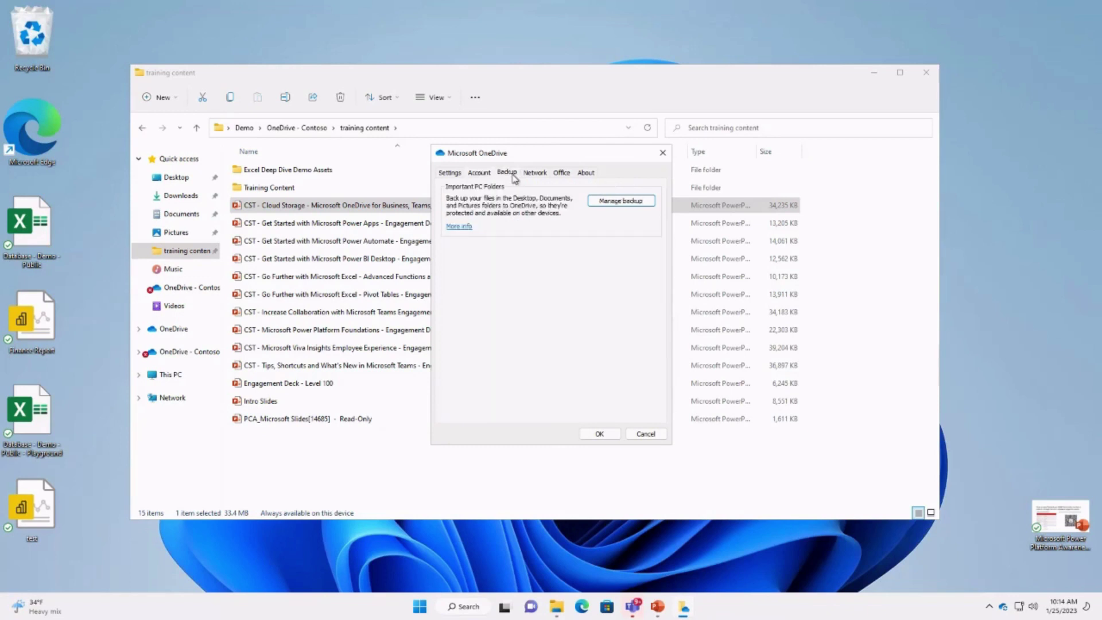
click(594, 201)
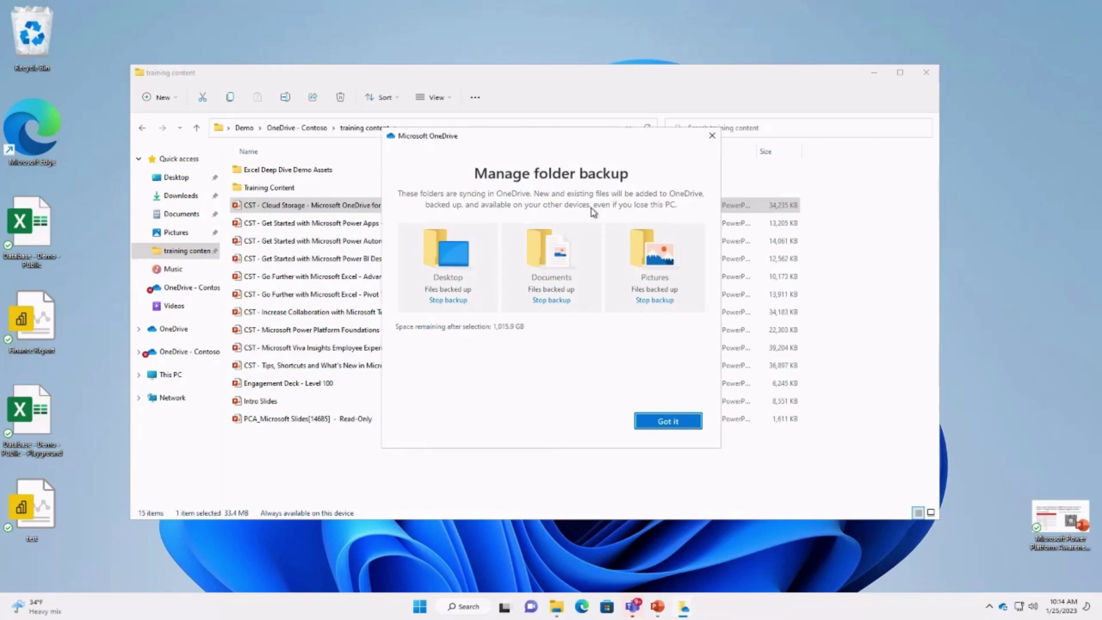
click(1004, 608)
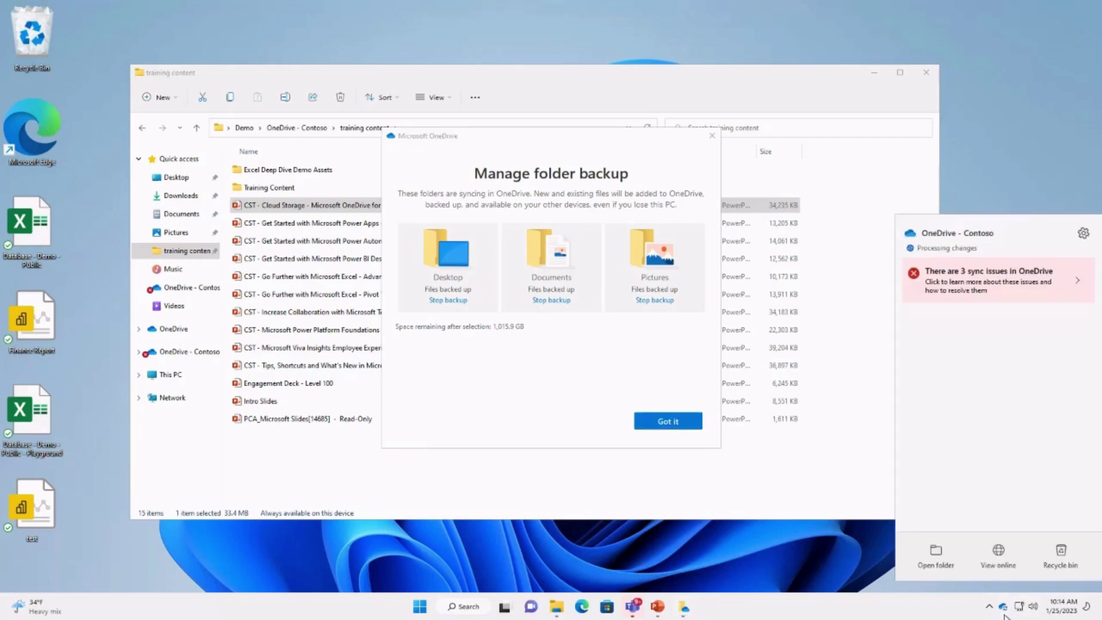
click(1085, 234)
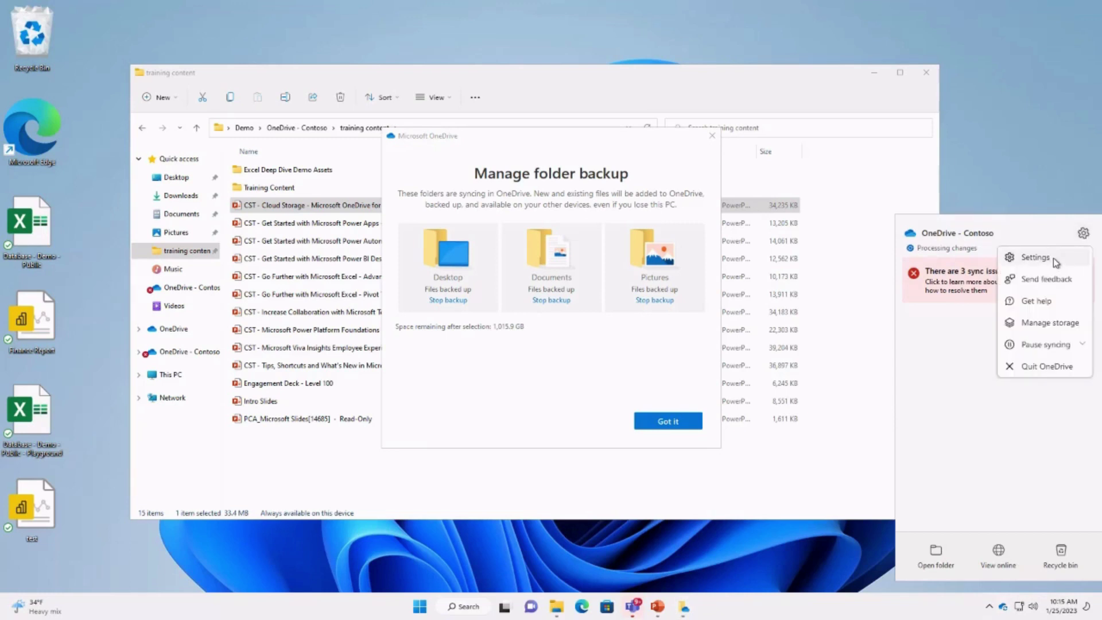
click(612, 166)
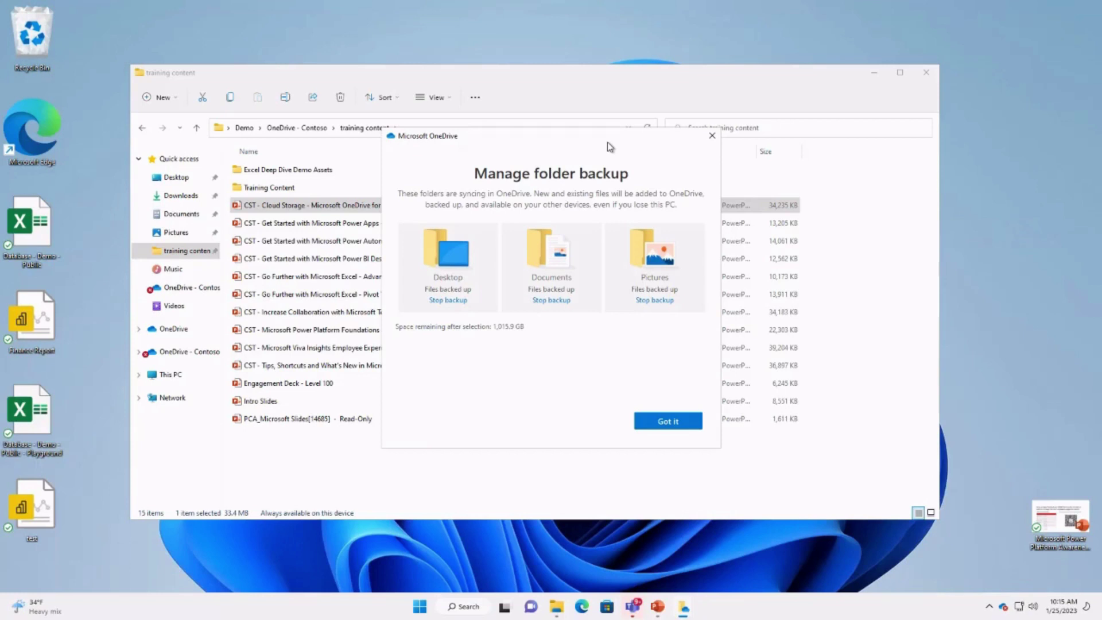
Dismiss the backup summary, review the Account, Settings and Backup tabs, and close OneDrive settings.
click(683, 423)
click(666, 423)
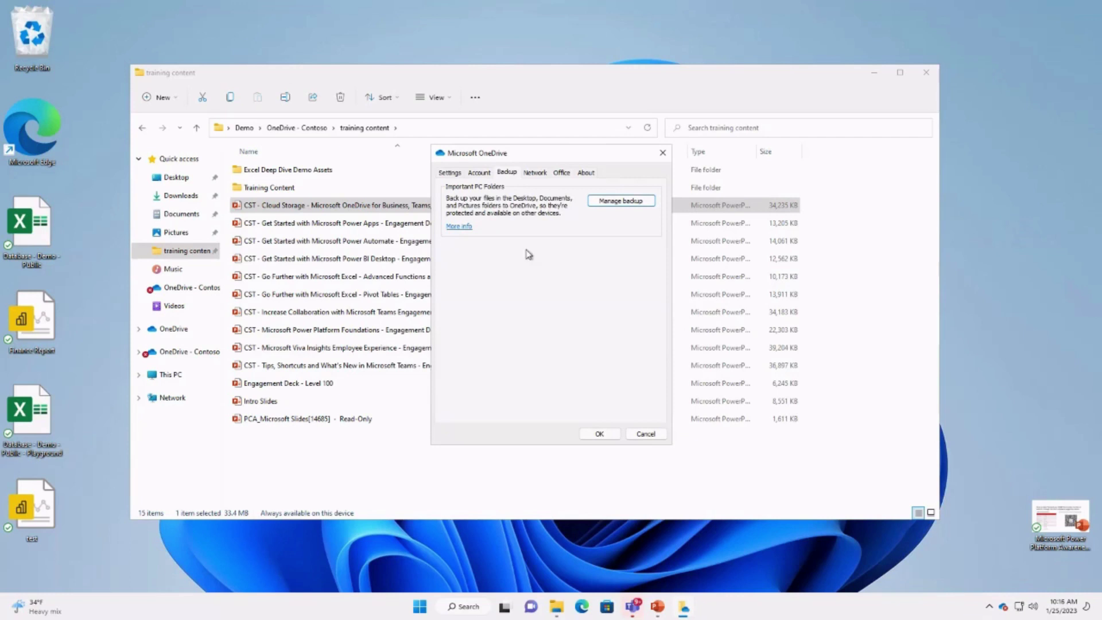
click(485, 178)
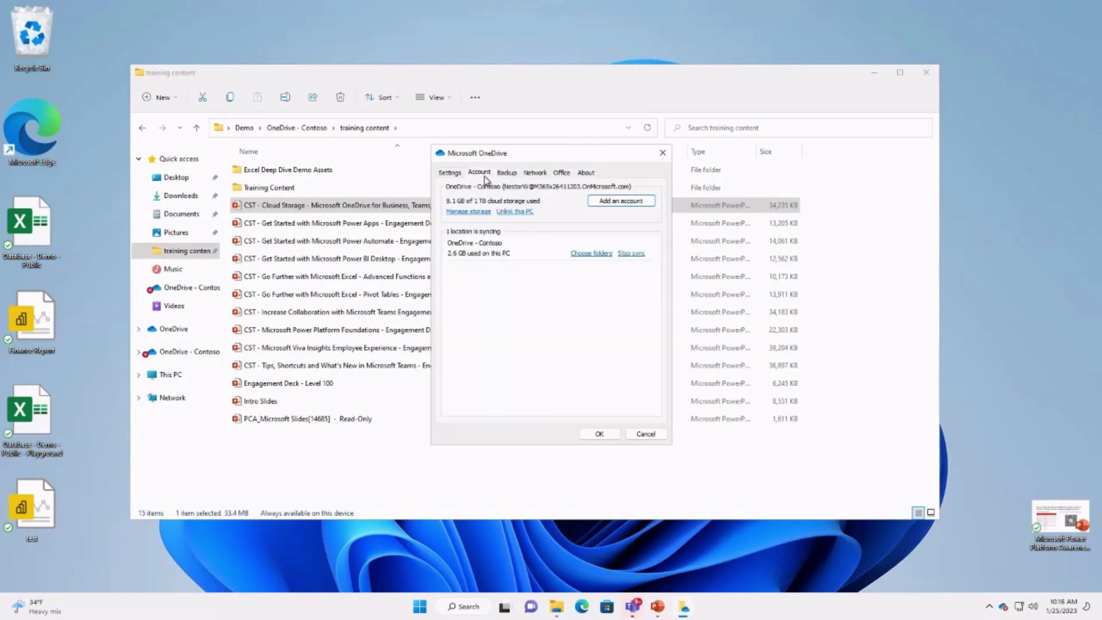
click(458, 174)
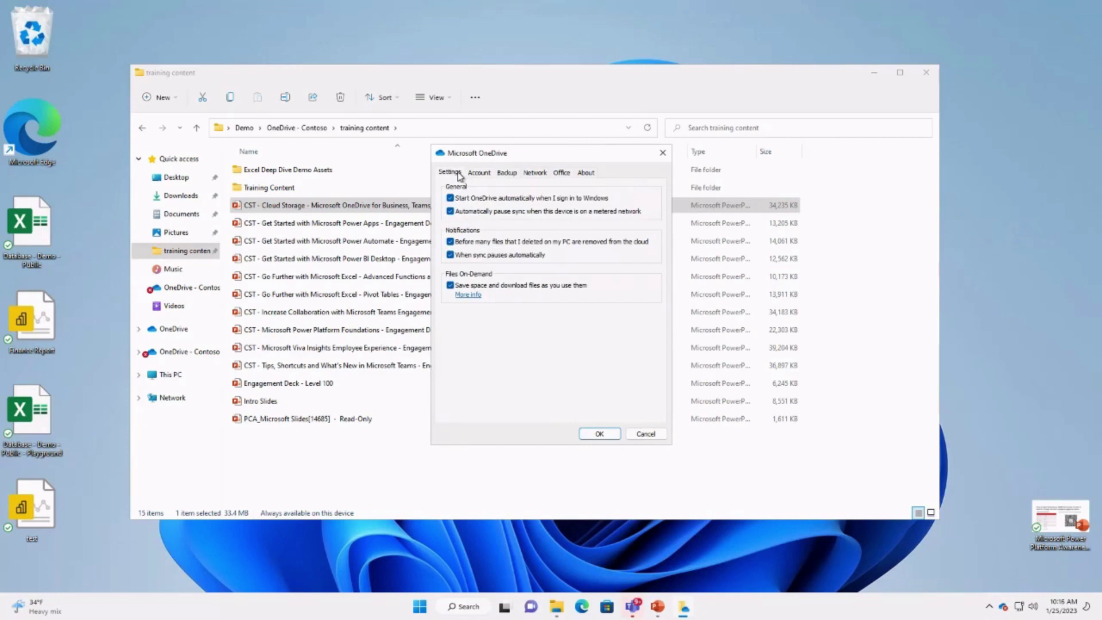
click(470, 174)
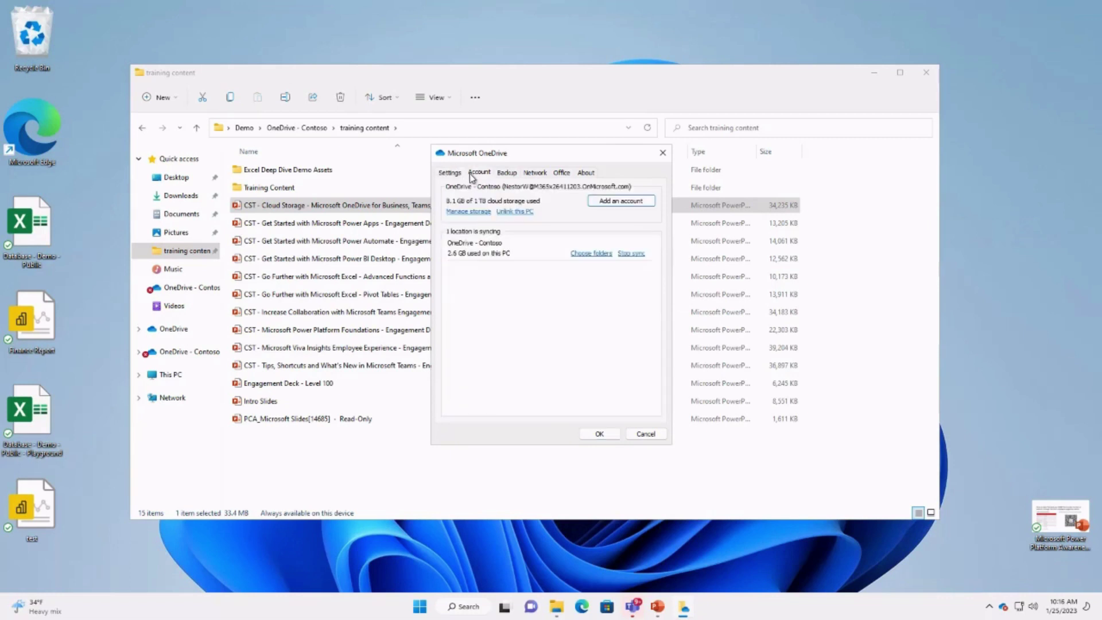
click(501, 174)
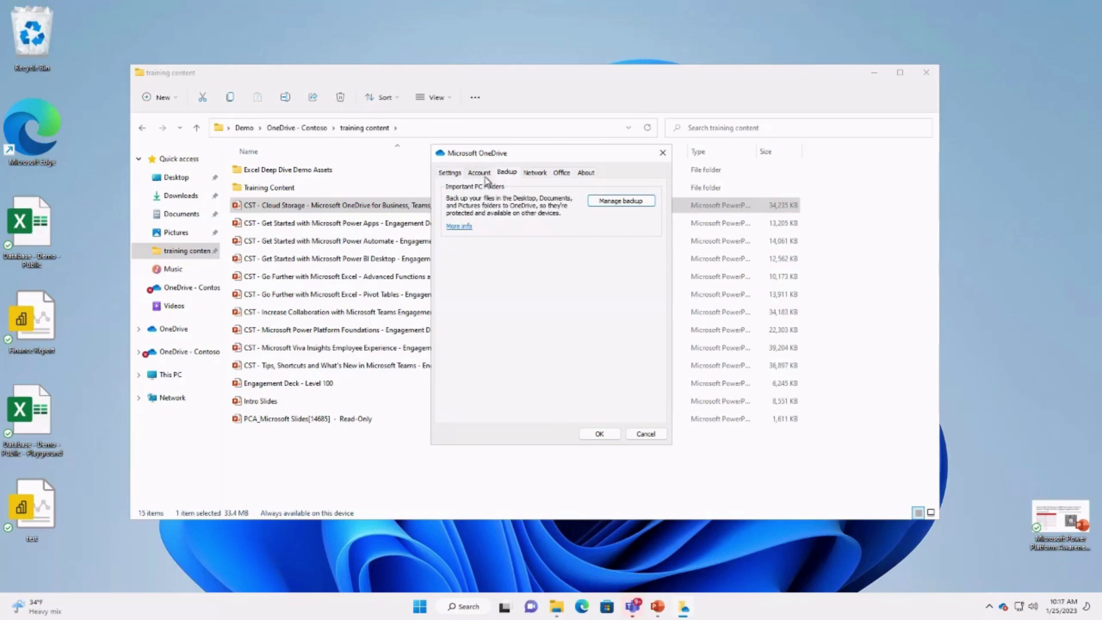
click(611, 434)
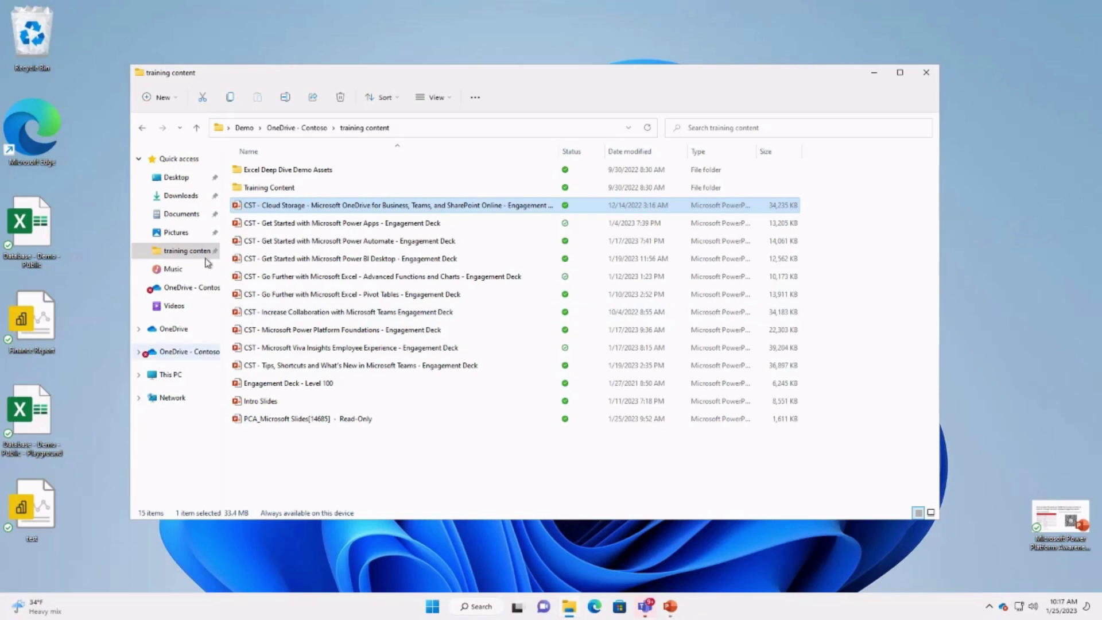
Maximize the training content folder window in File Explorer.
click(900, 72)
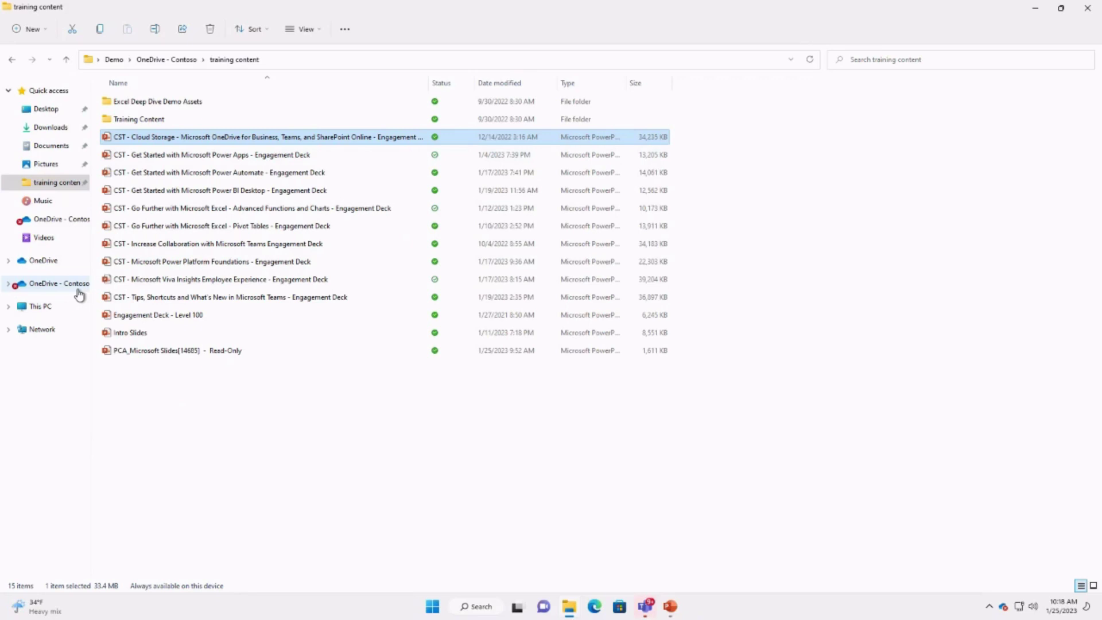
Browse the OneDrive - Contoso folders, then switch to Downloads with its 10 items.
click(80, 295)
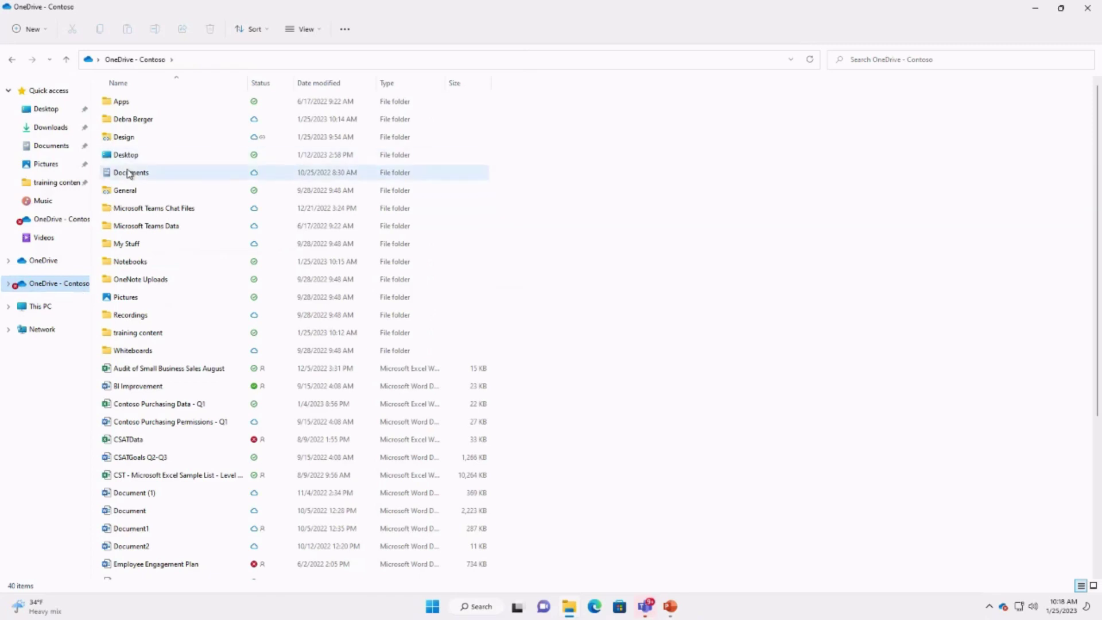
mouse_move(140, 305)
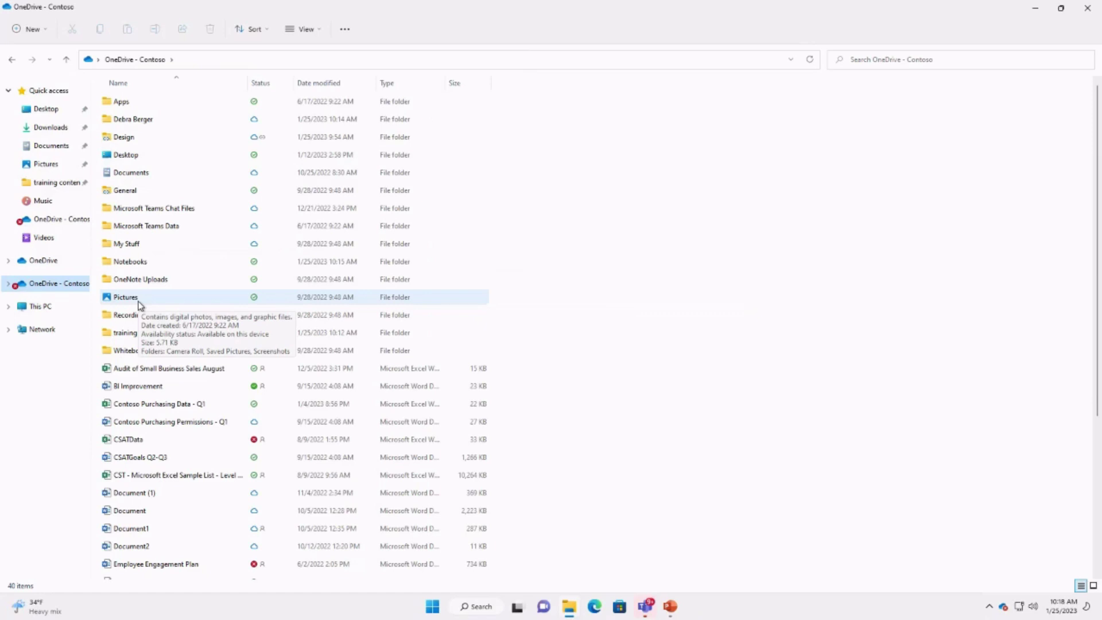
click(57, 129)
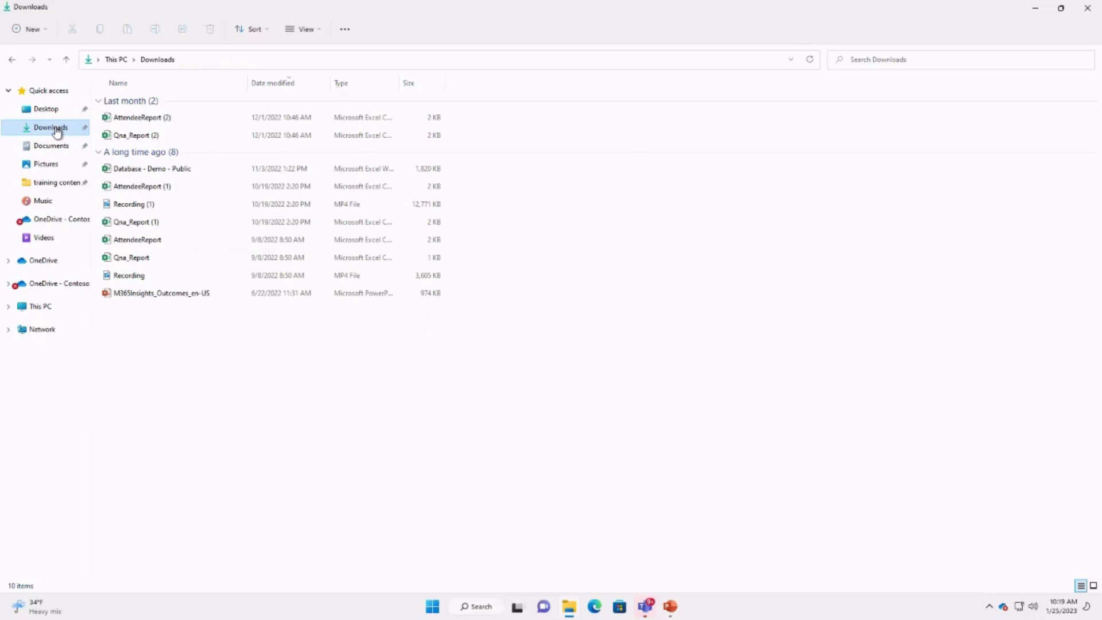
Select the AttendeeReport (2) spreadsheet under Last month in Downloads.
click(194, 122)
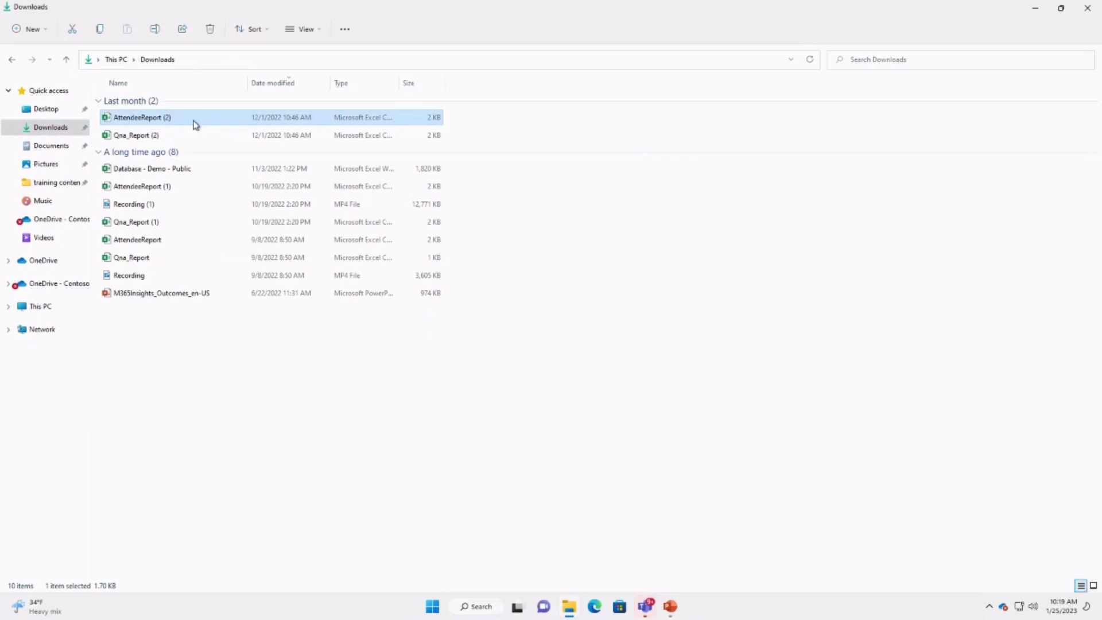
Move AttendeeReport (2) from Downloads to OneDrive - Contoso using the full context menu's Move to OneDrive.
right_click(194, 123)
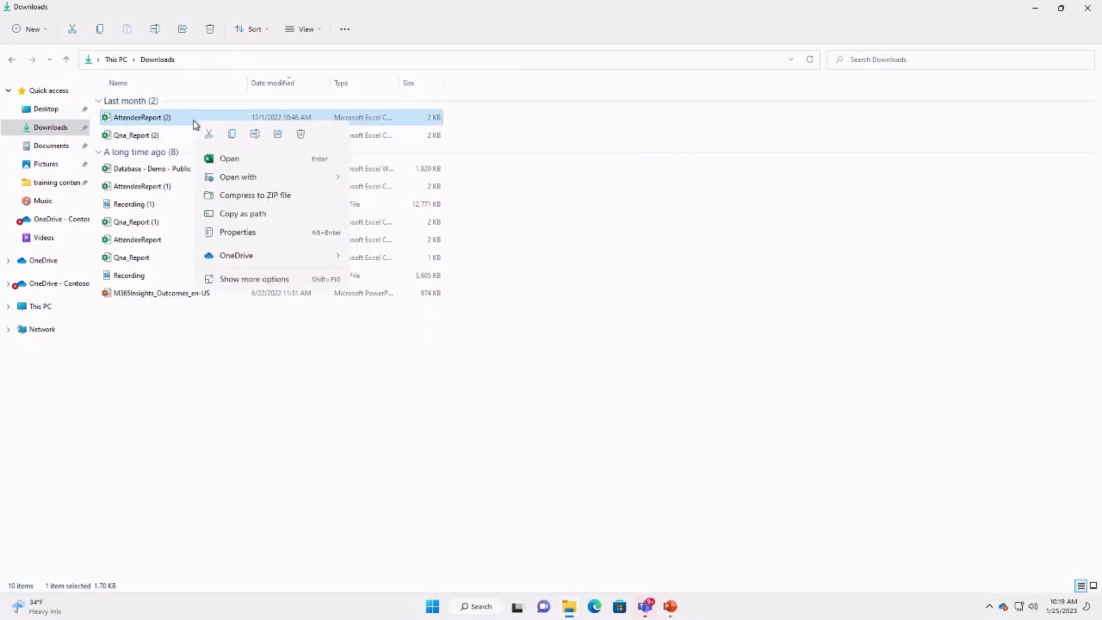
mouse_move(224, 259)
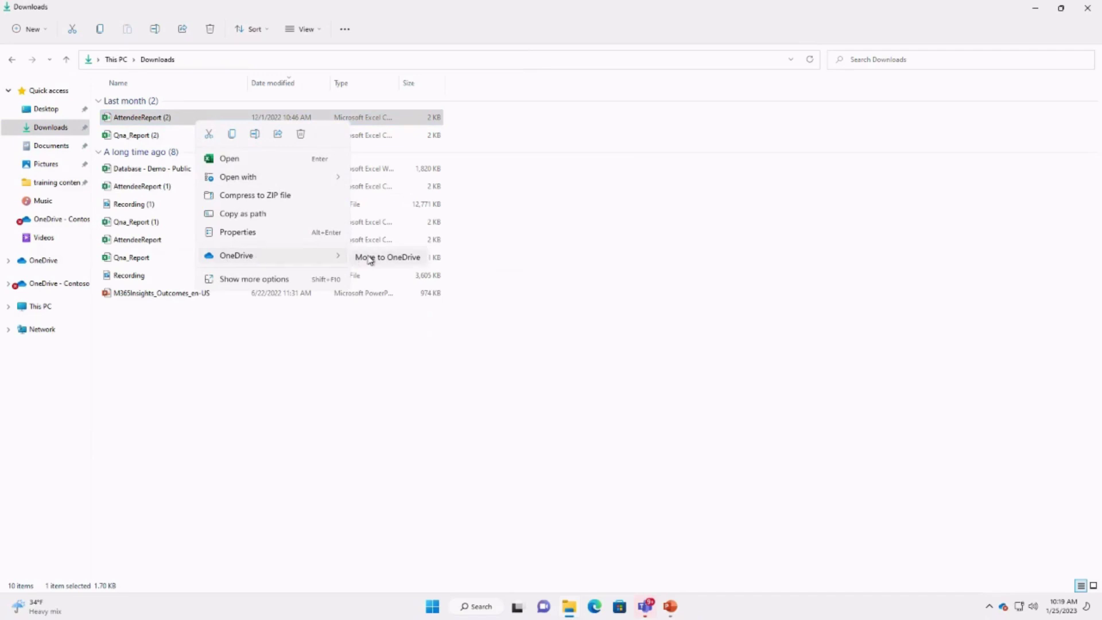
click(320, 282)
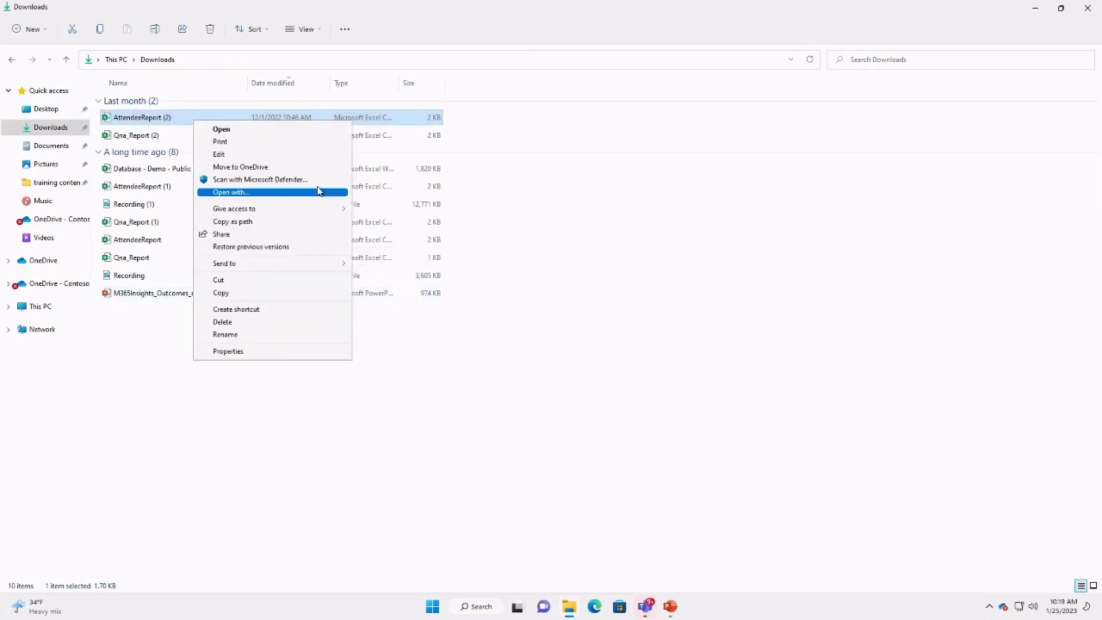
click(286, 167)
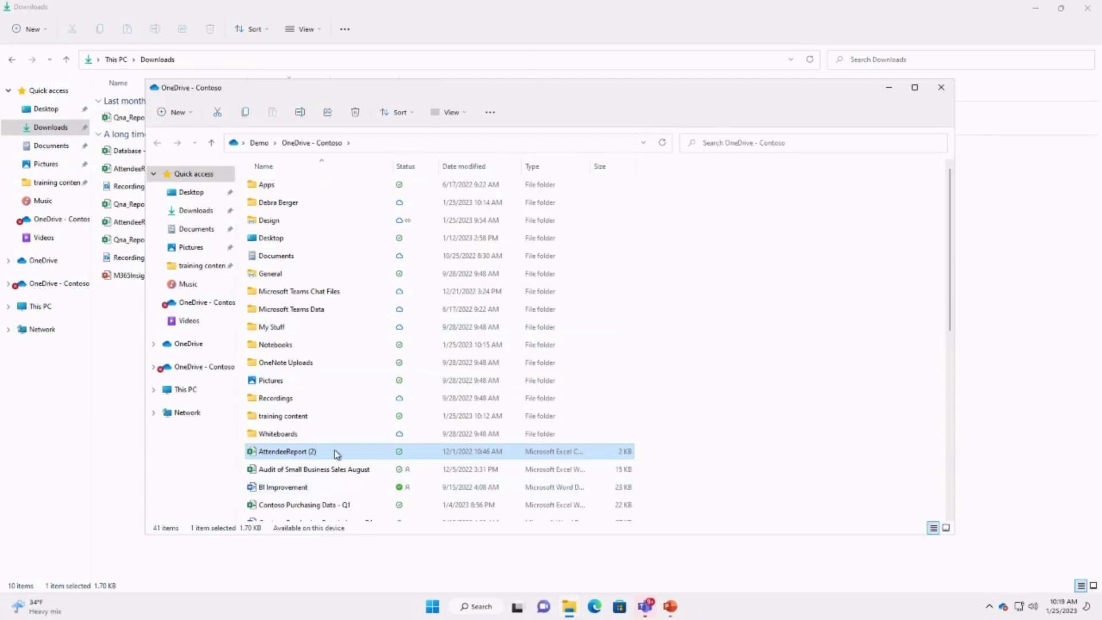
Position the OneDrive - Contoso window beside Downloads, showing AttendeeReport (2) now stored in OneDrive.
click(134, 412)
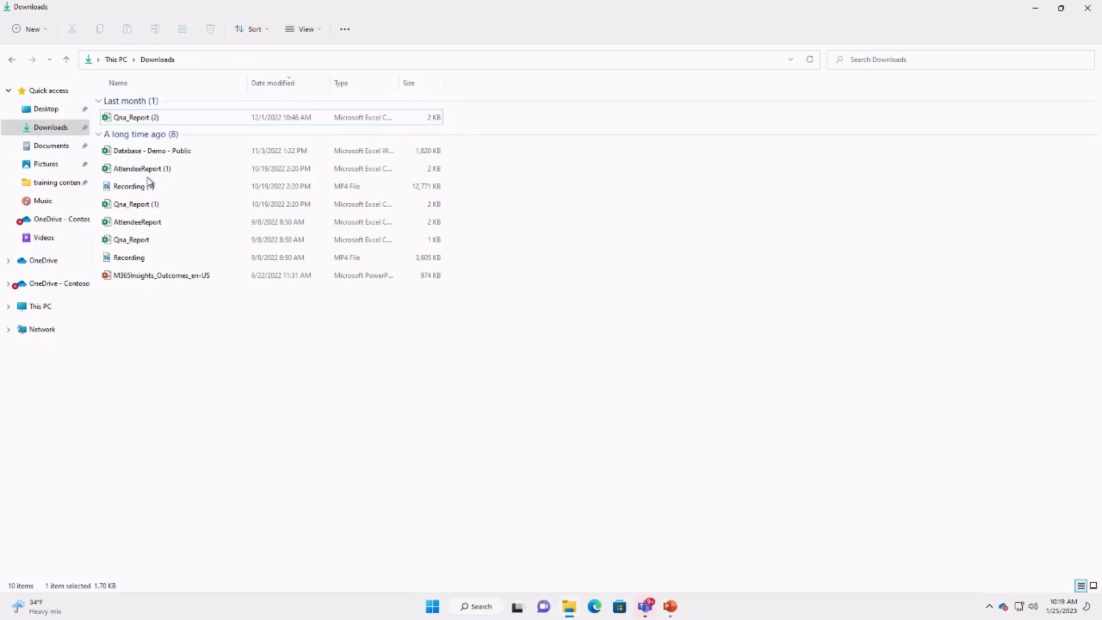
click(577, 610)
click(659, 521)
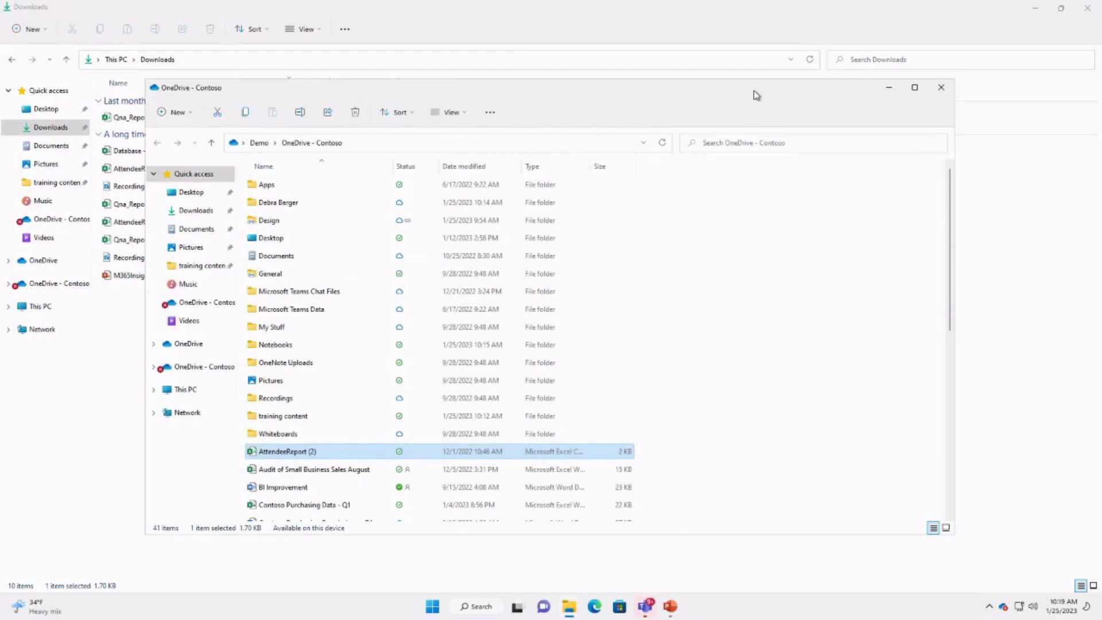
drag(754, 92, 938, 36)
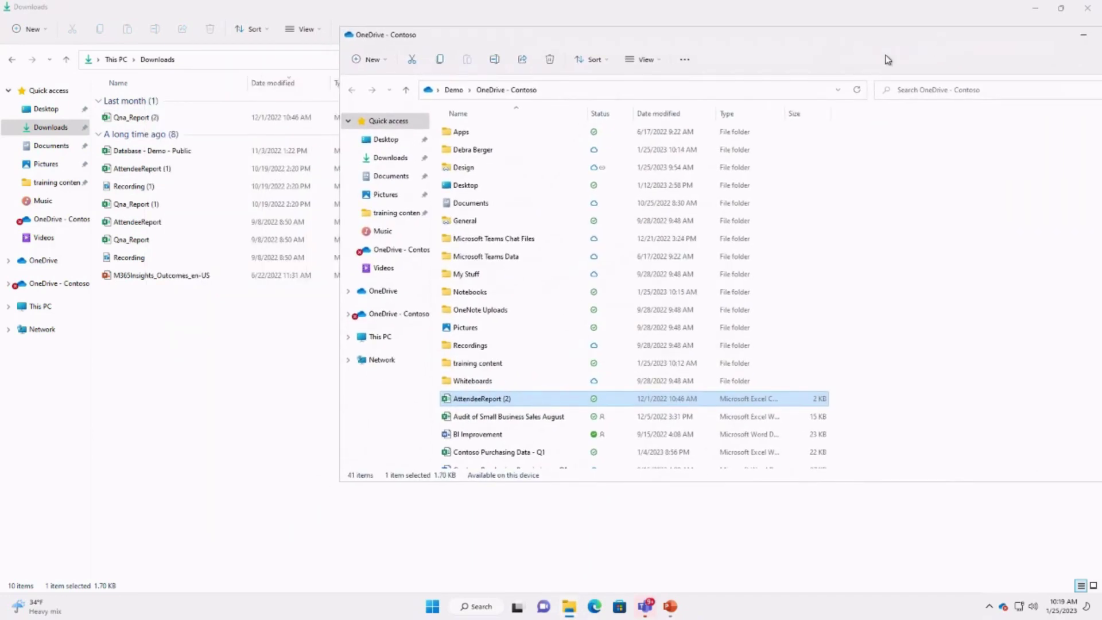
mouse_move(511, 277)
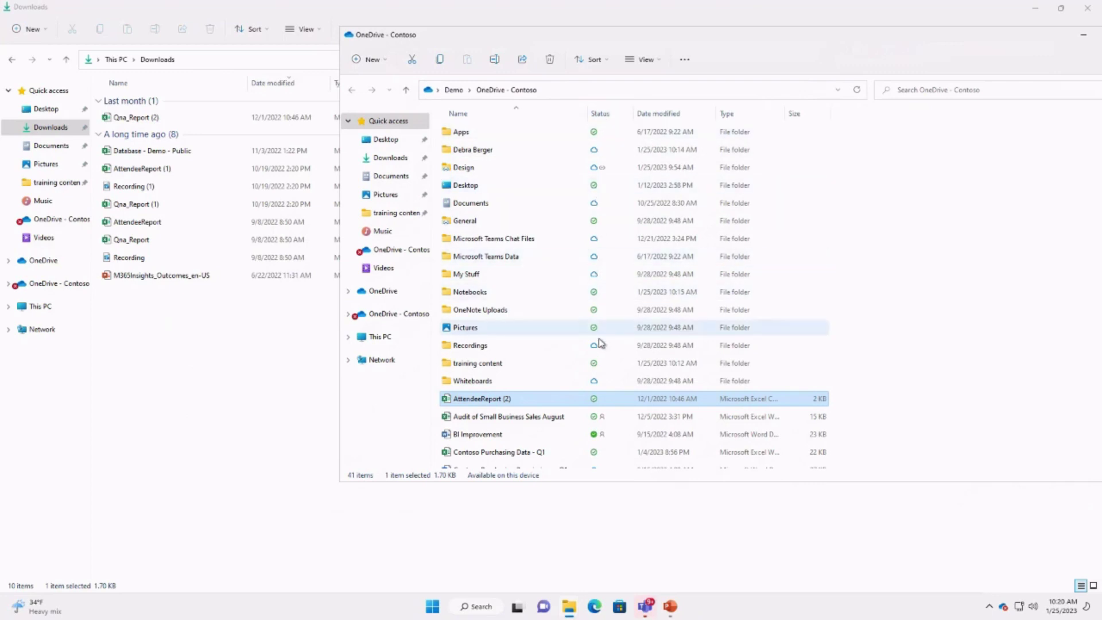
mouse_move(600, 343)
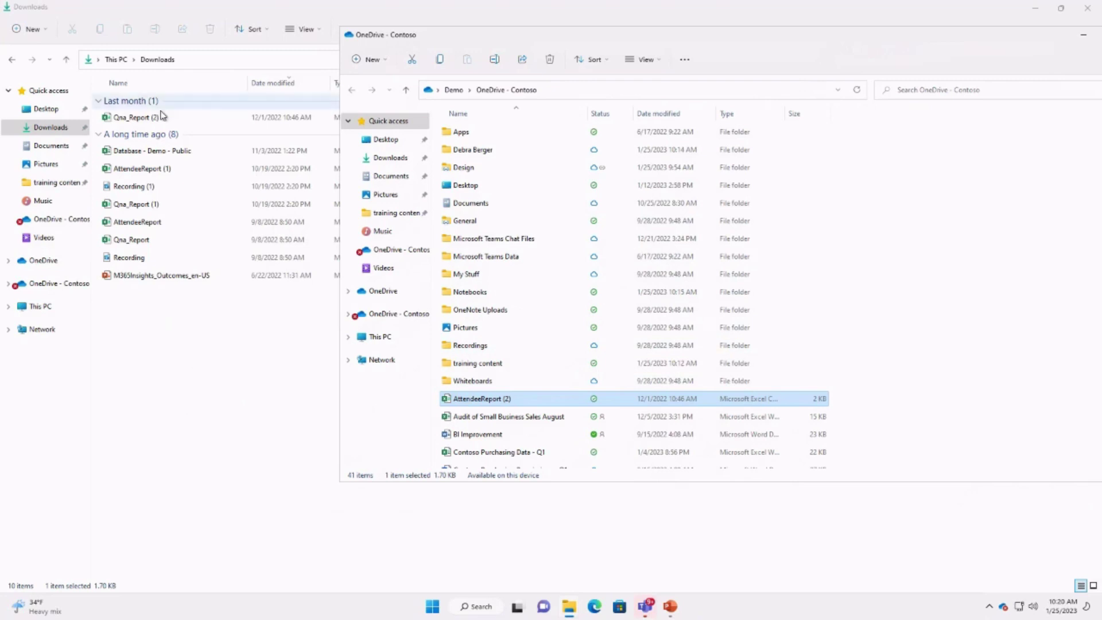
click(217, 329)
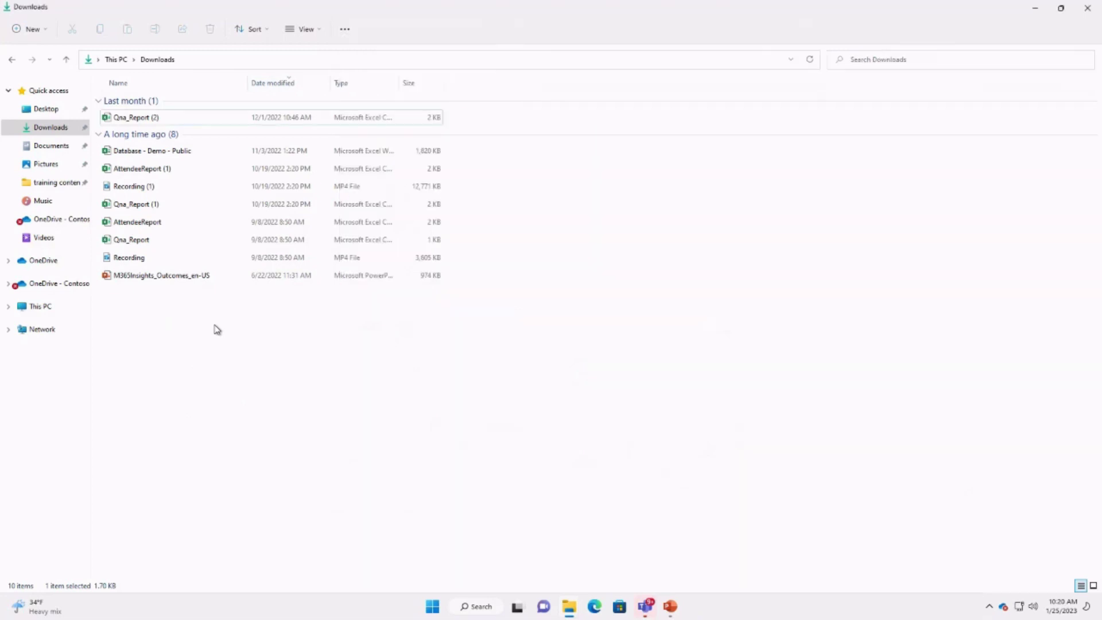
right_click(160, 116)
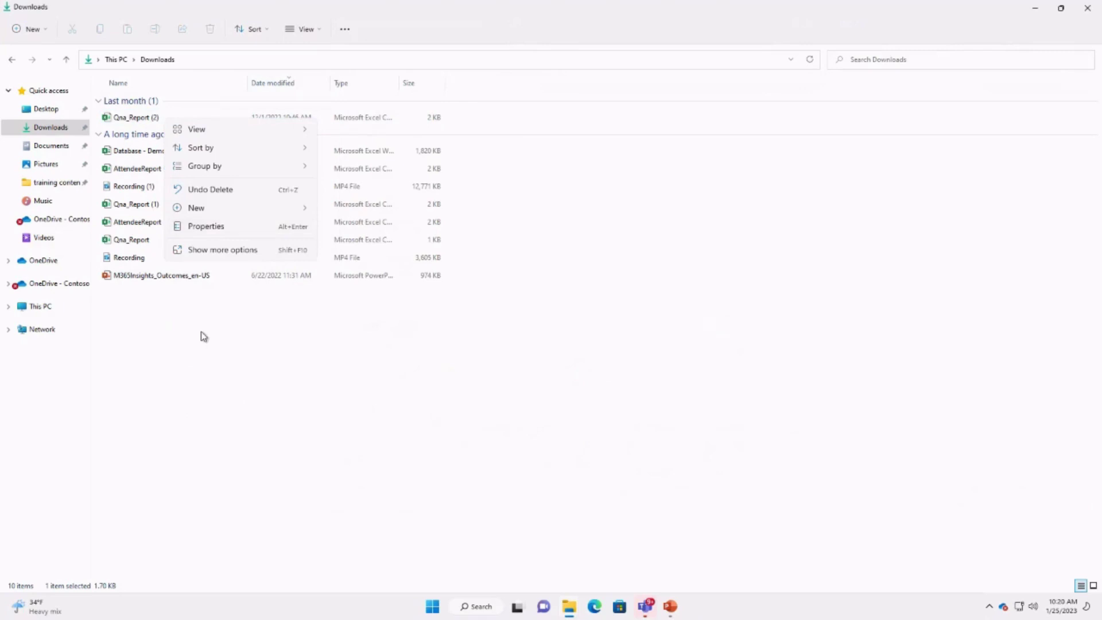
click(216, 298)
drag(216, 298, 141, 112)
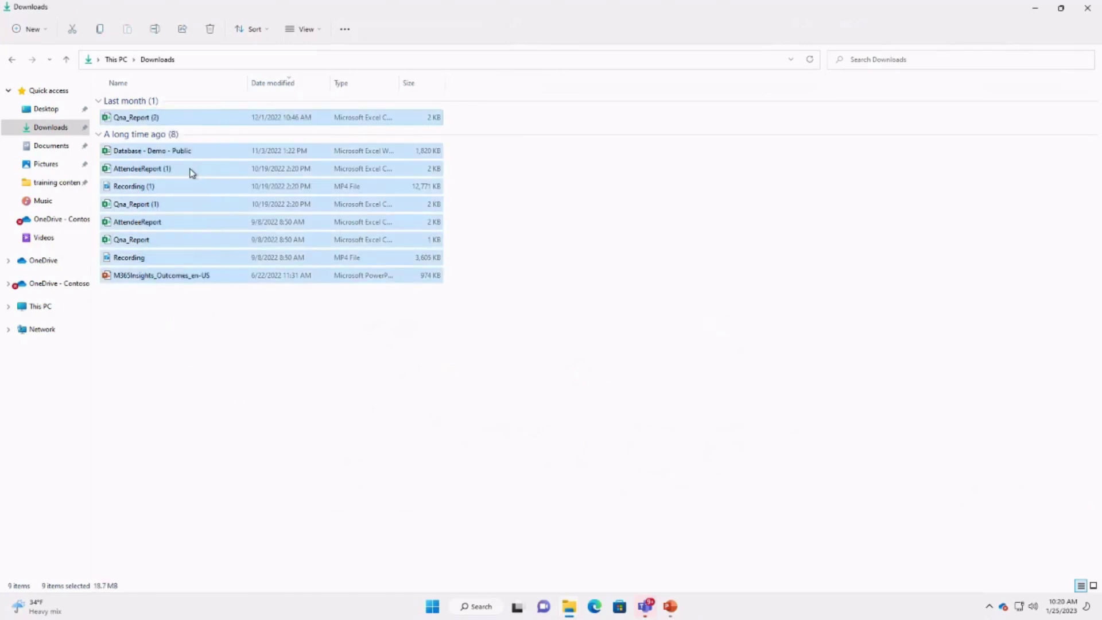
right_click(191, 173)
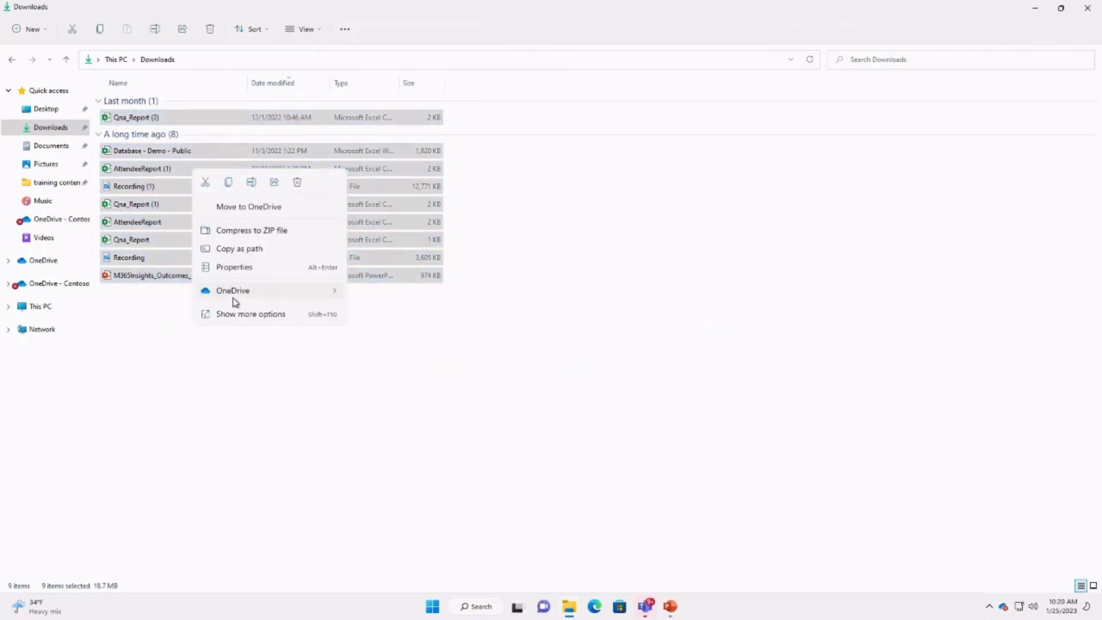
mouse_move(234, 296)
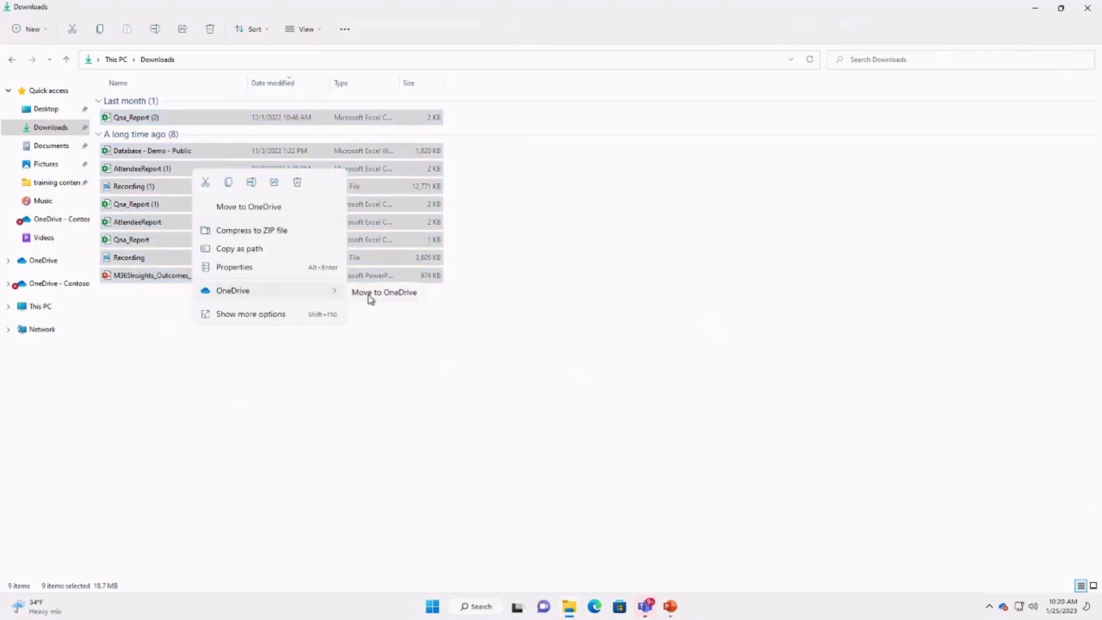
click(457, 440)
click(458, 440)
mouse_move(580, 618)
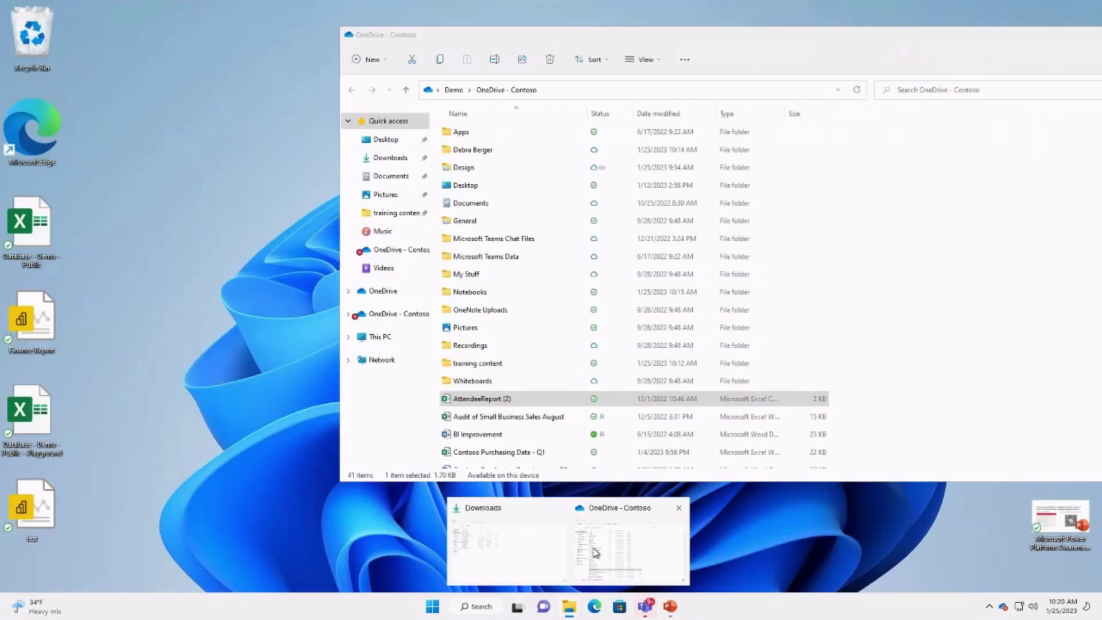
Bring OneDrive - Contoso forward and scroll through its 41-item file list, ending back at the top.
click(596, 553)
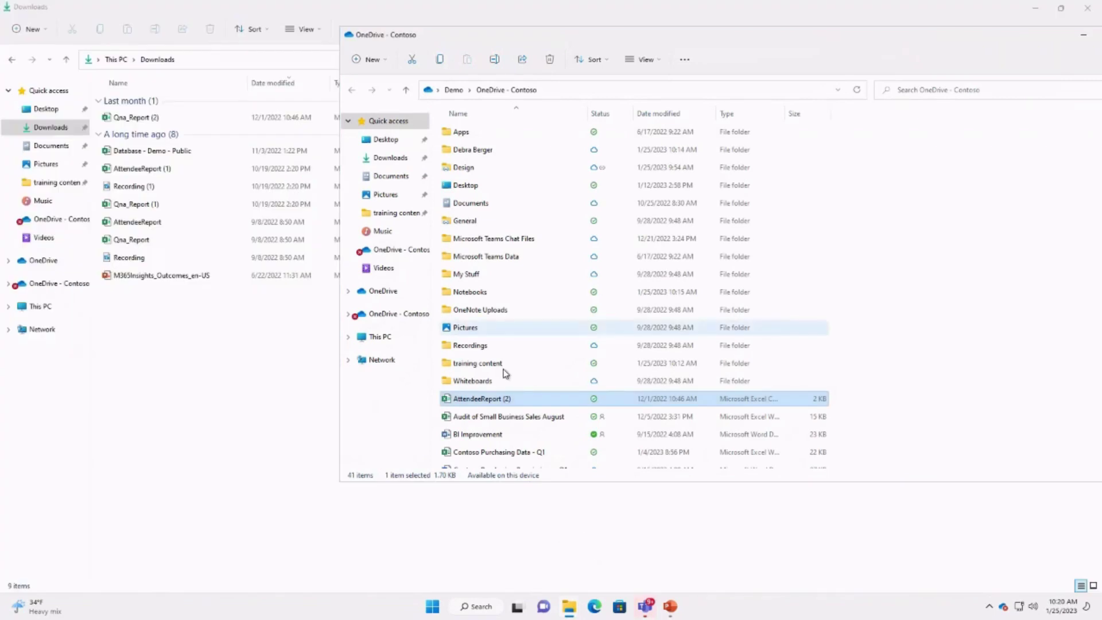
scroll(576, 383, down, 5)
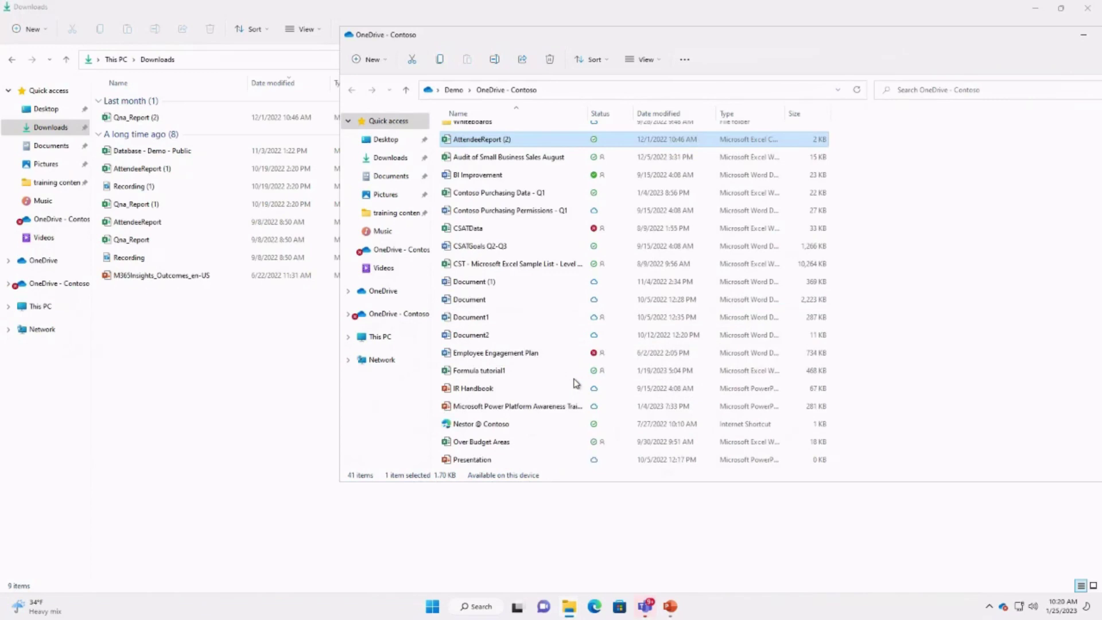
scroll(576, 382, up, 1)
scroll(576, 383, up, 3)
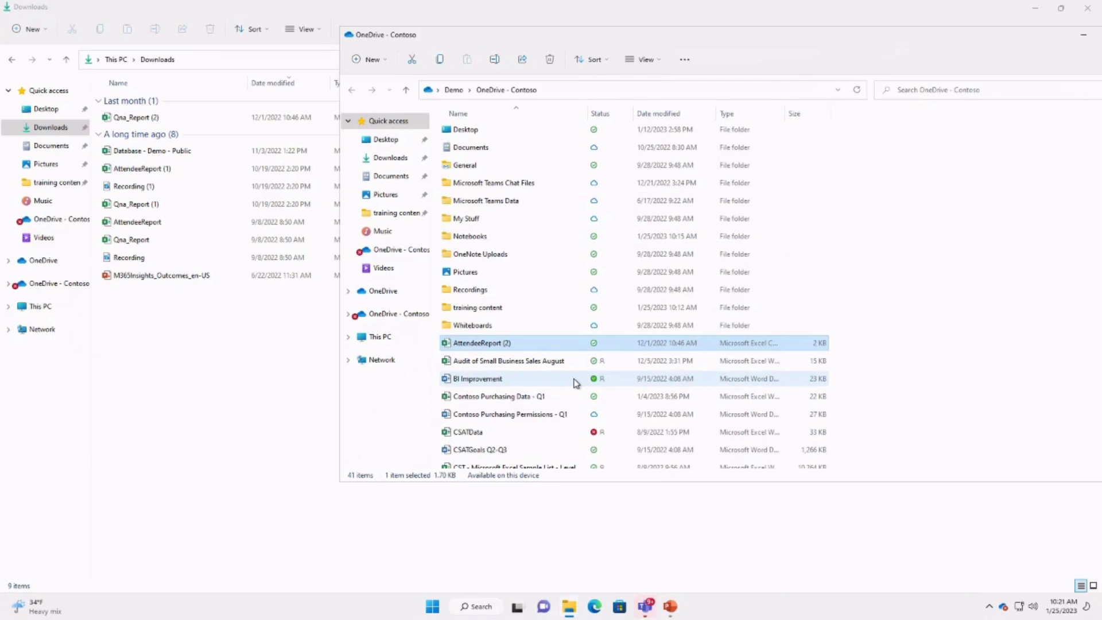
scroll(575, 383, down, 6)
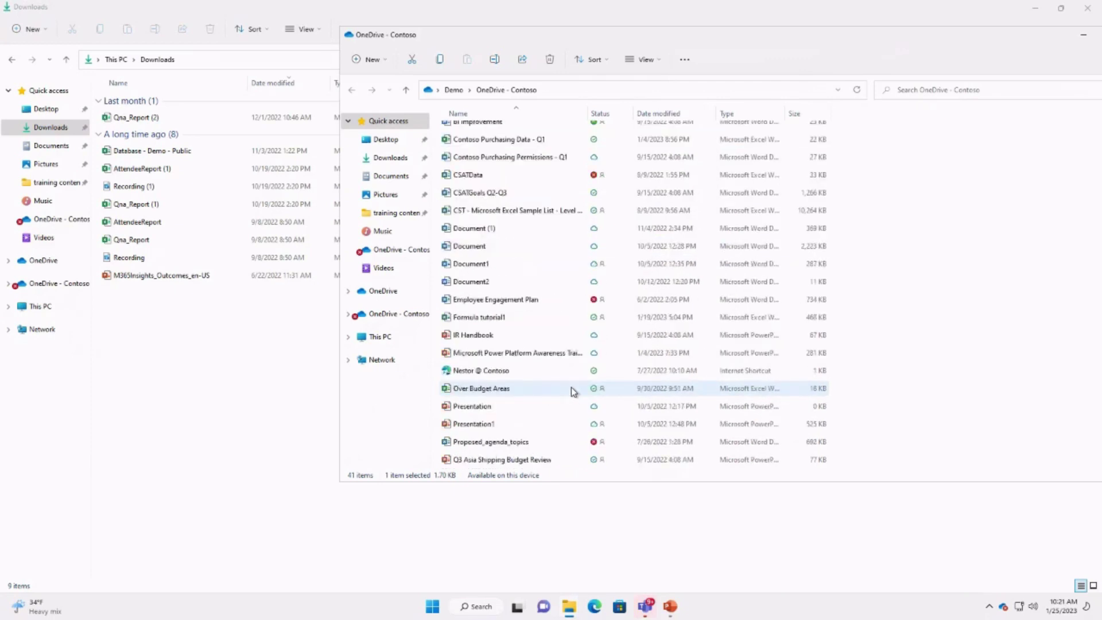
scroll(571, 382, up, 5)
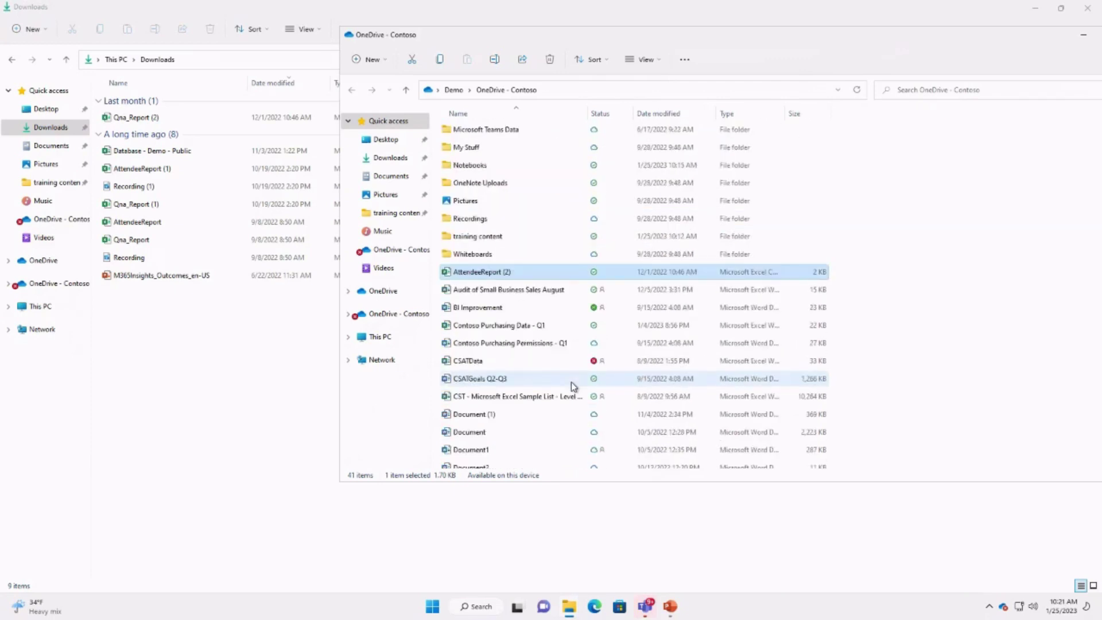
Cut Qna_Report (2), Database - Demo - Public and AttendeeReport (1) from Downloads.
click(261, 366)
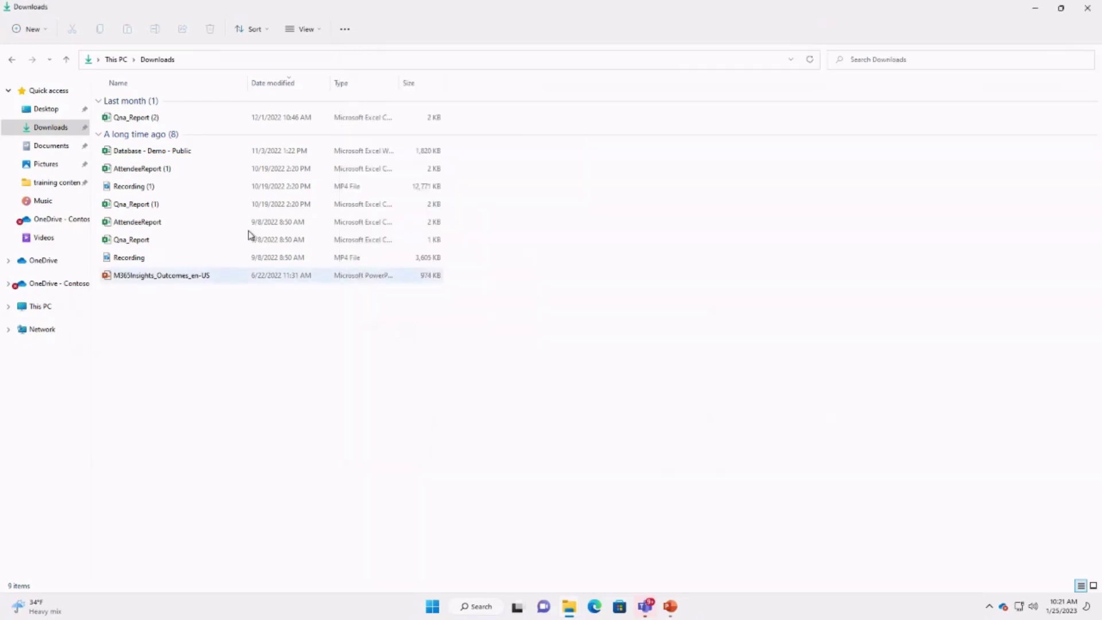
drag(498, 171, 297, 117)
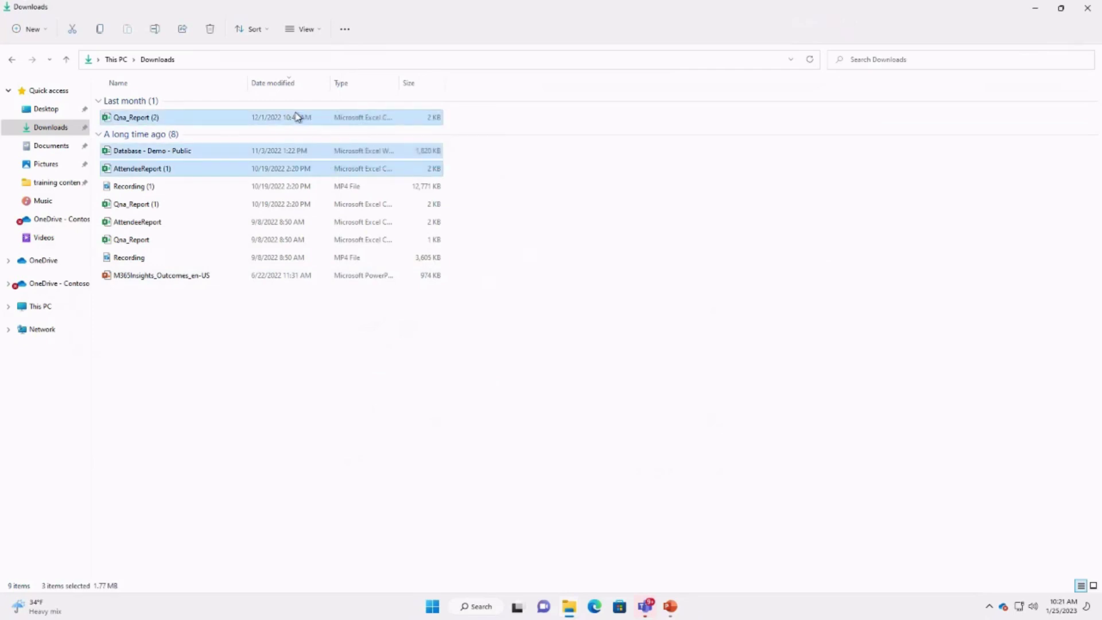
right_click(297, 117)
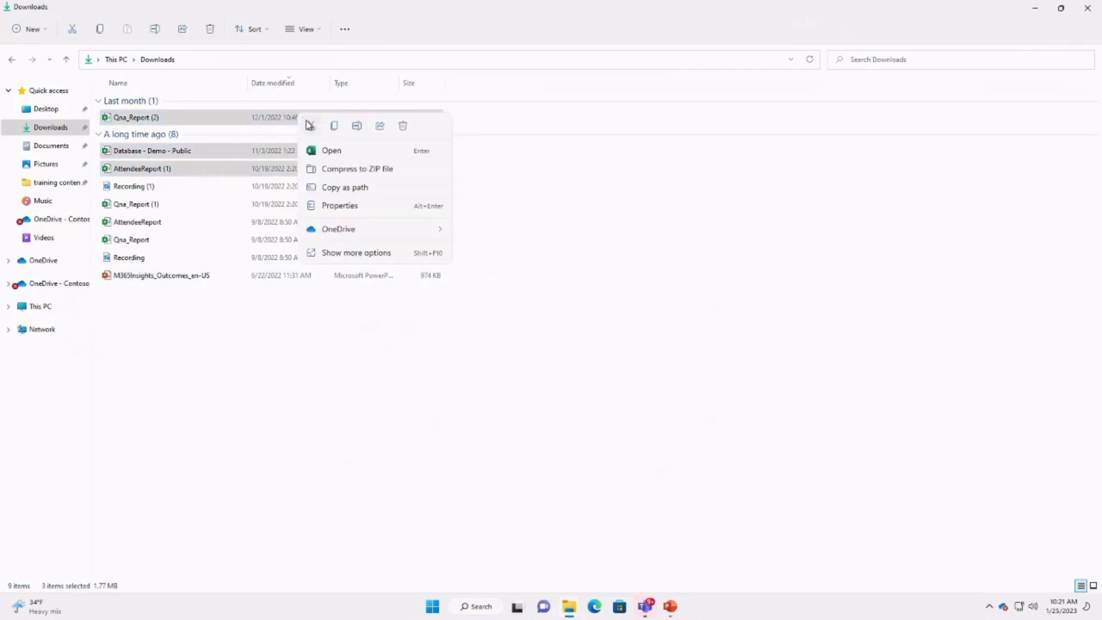
click(310, 126)
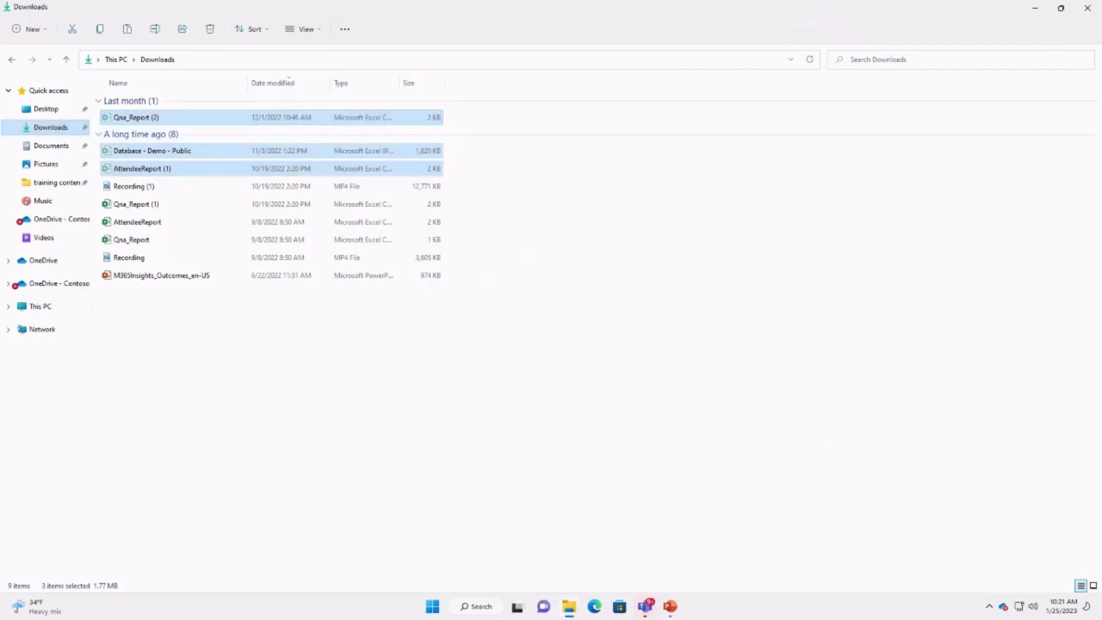
Paste the three files into OneDrive - Contoso > My Stuff, then return to OneDrive - Contoso.
click(60, 284)
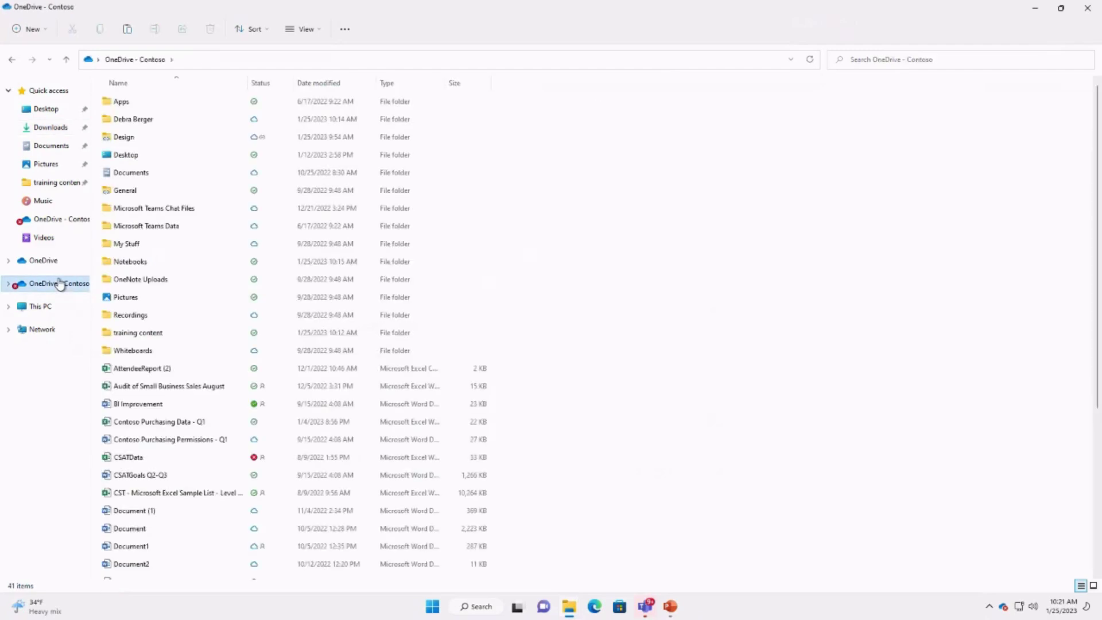
double_click(150, 243)
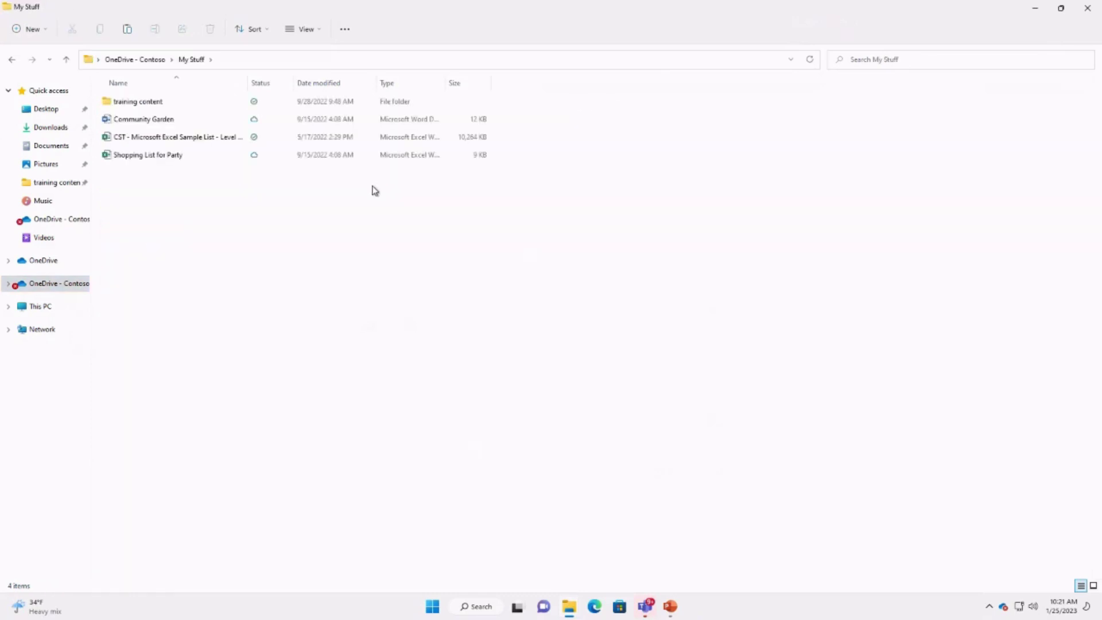
key(ctrl+v)
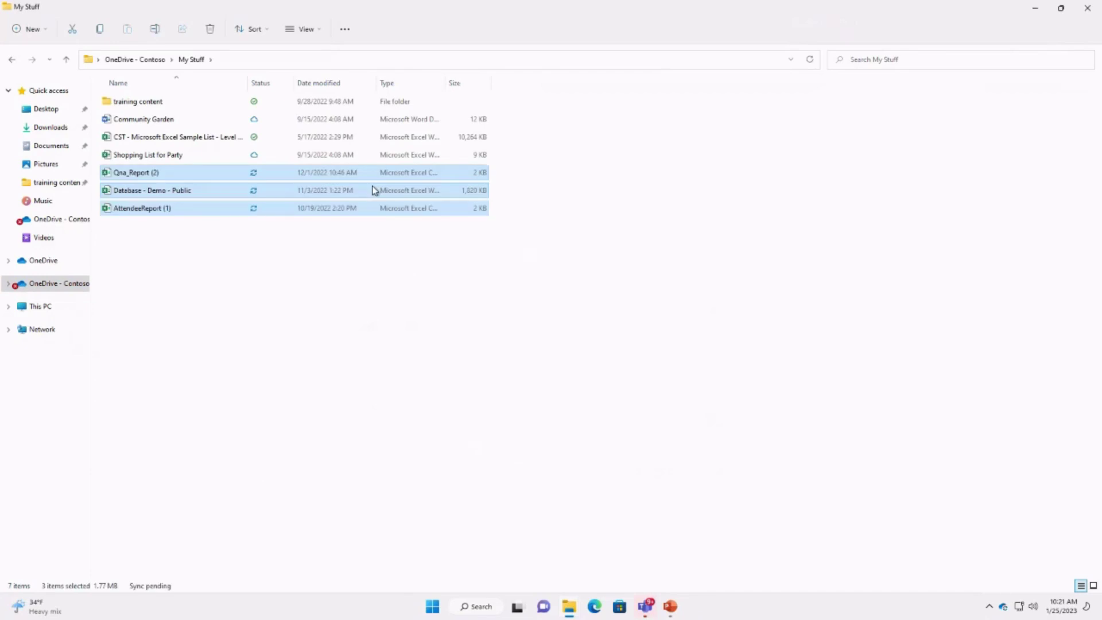
click(356, 240)
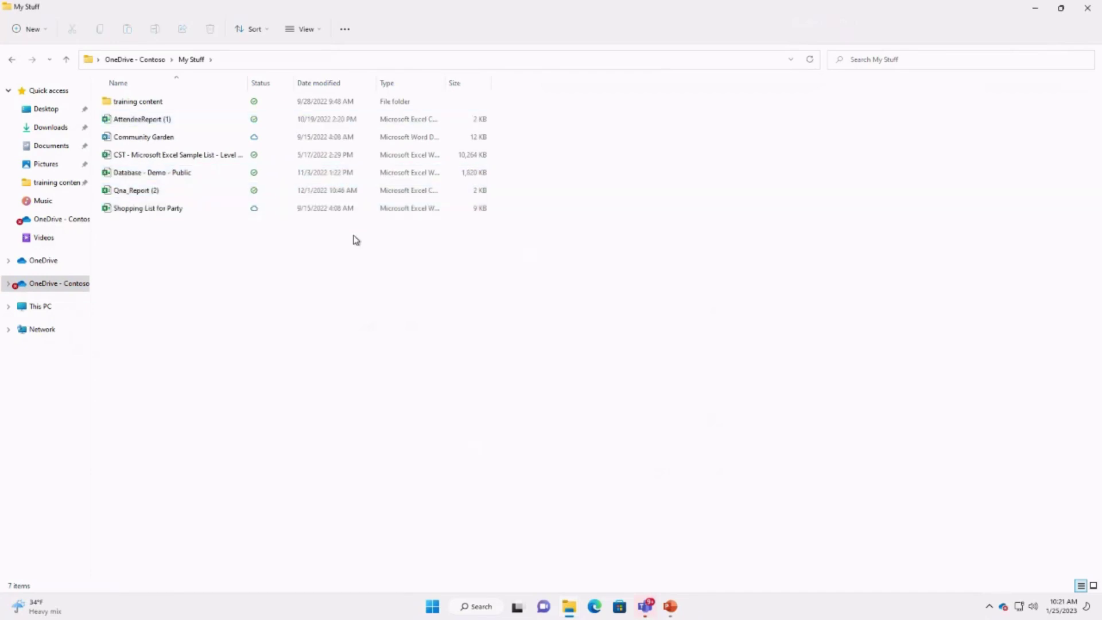
key(alt+Up)
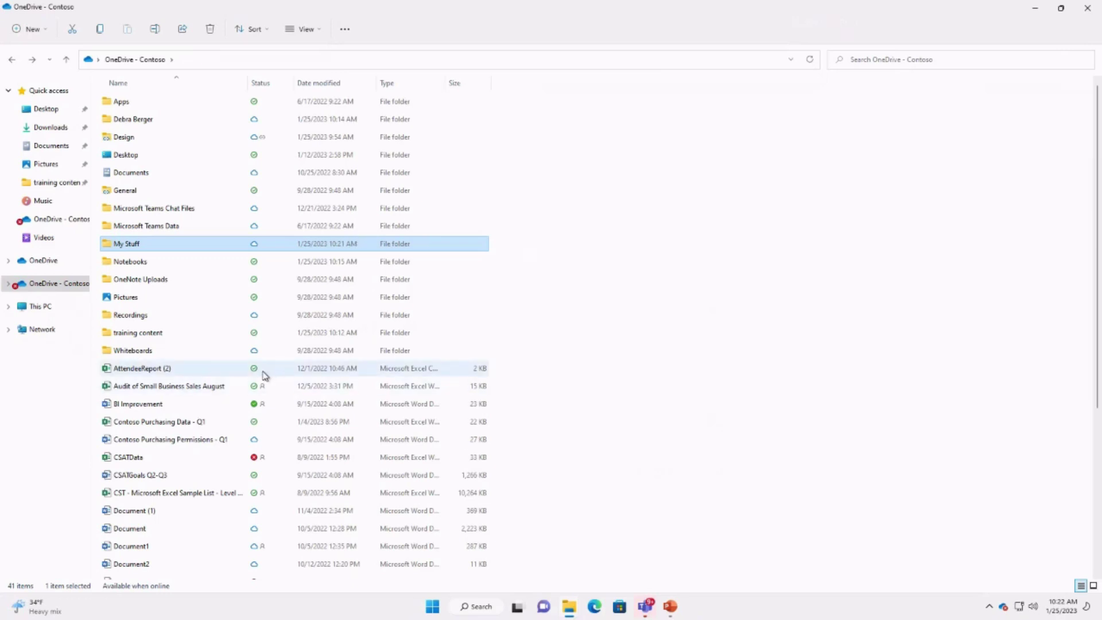
mouse_move(265, 375)
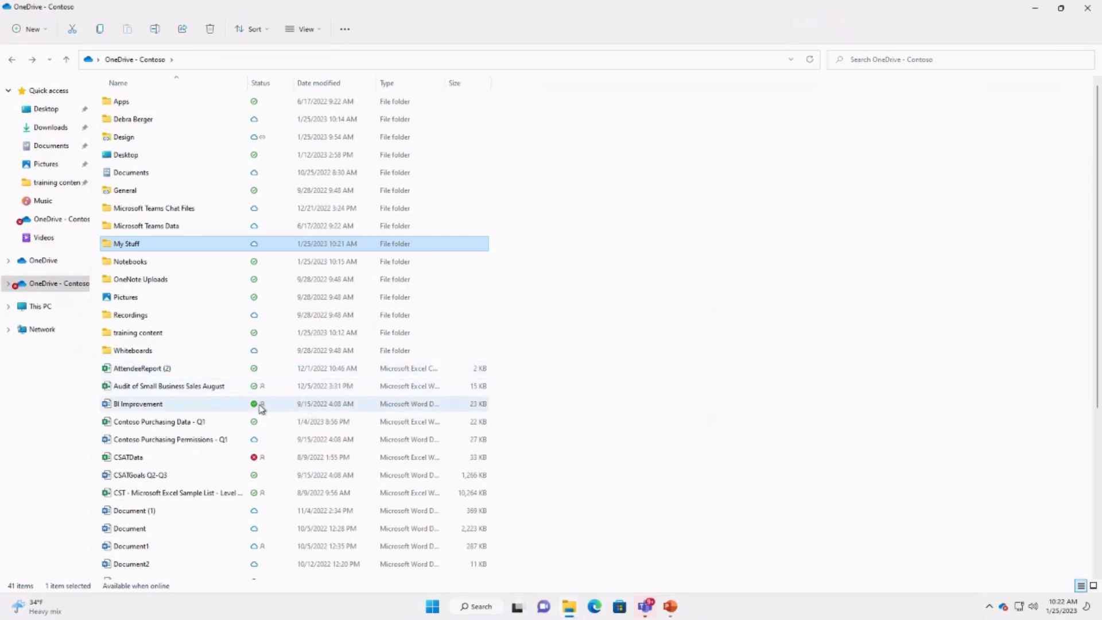
mouse_move(261, 408)
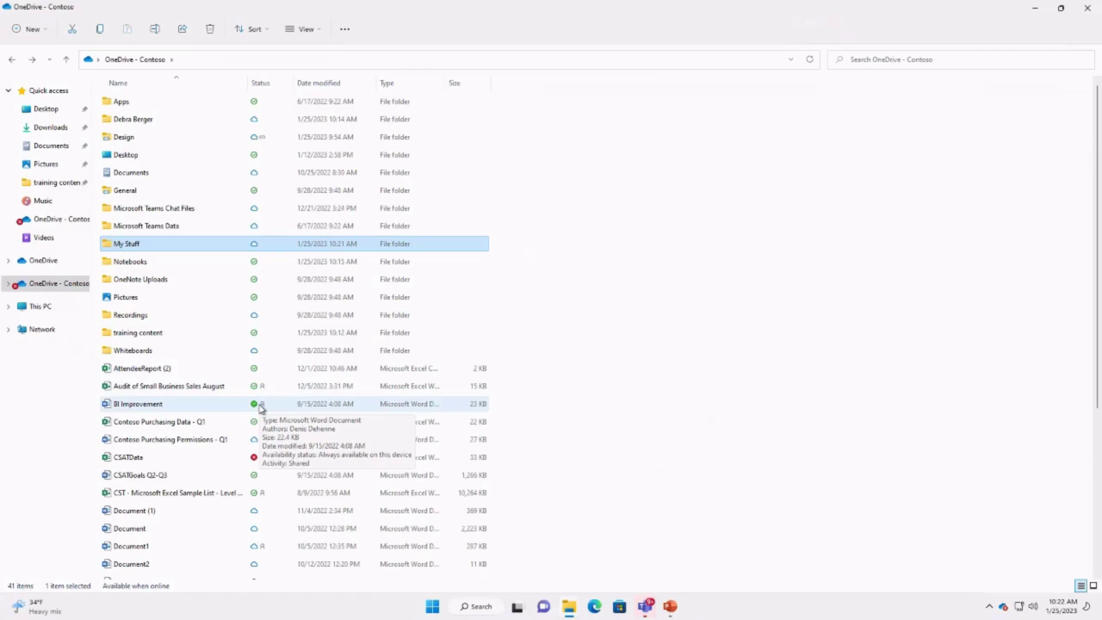
Open Contoso Purchasing Permissions - Q1 in Word so it downloads, then clear the selection.
double_click(240, 440)
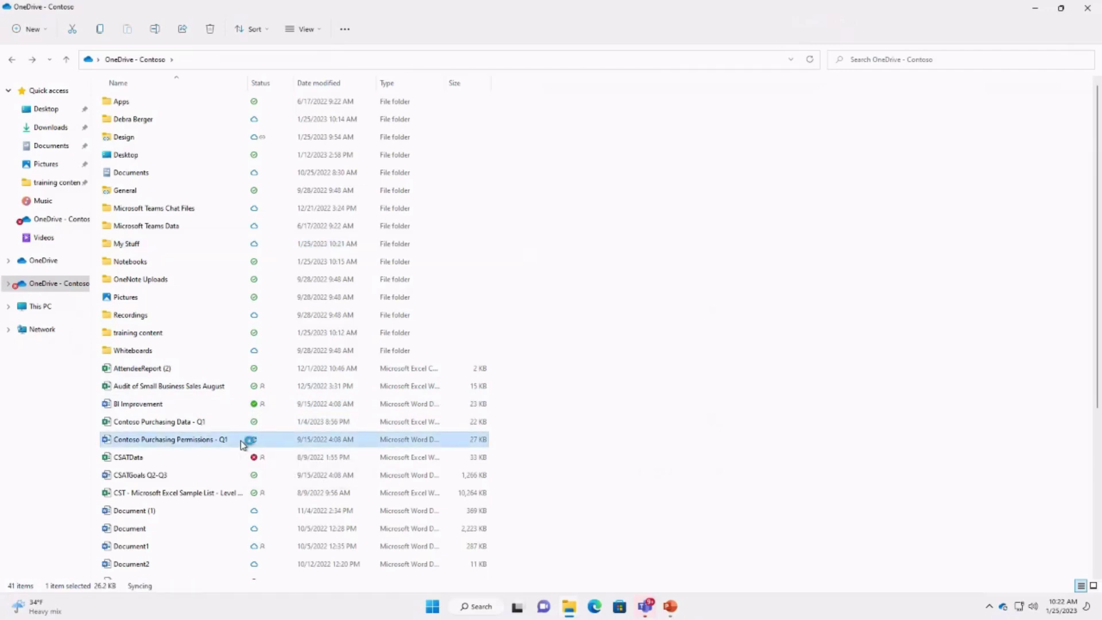
click(620, 400)
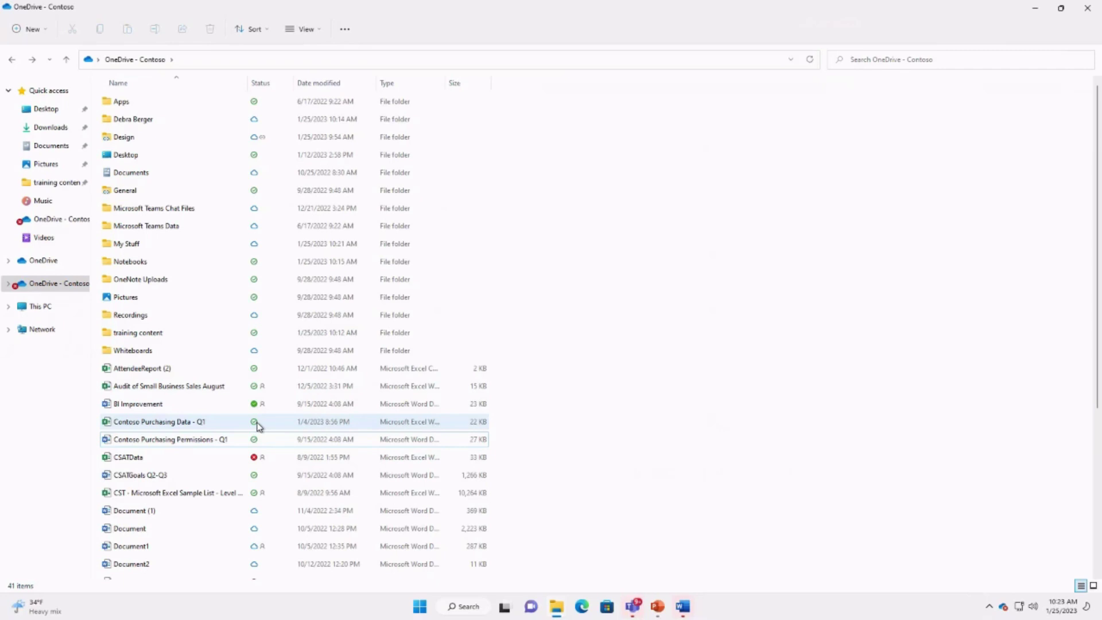
Set Contoso Purchasing Data - Q1 to Always keep on this device.
right_click(256, 426)
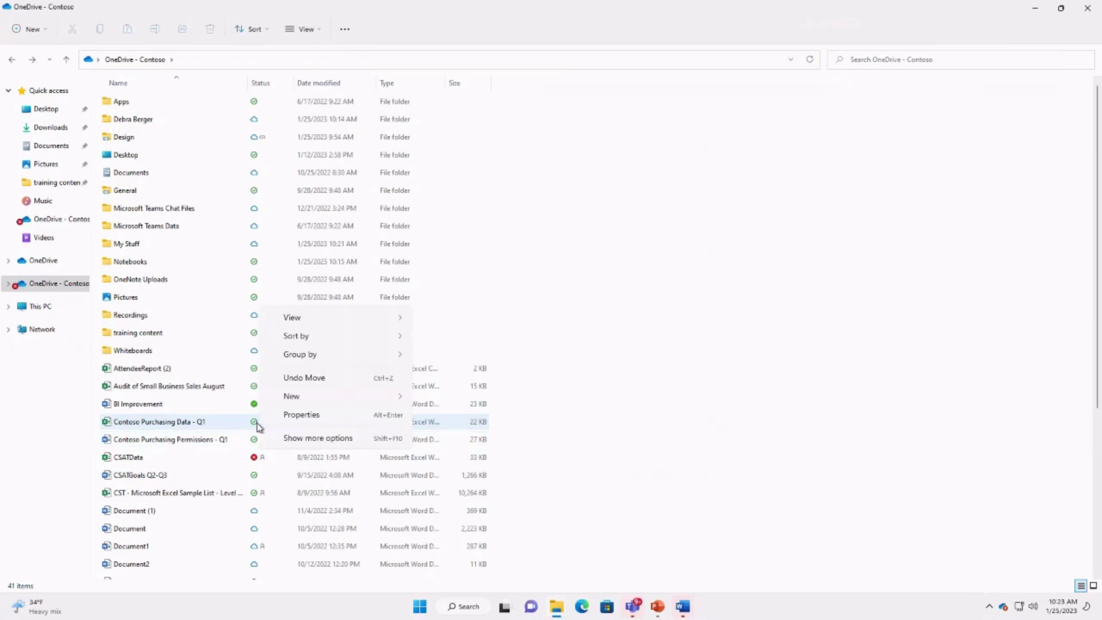
click(240, 421)
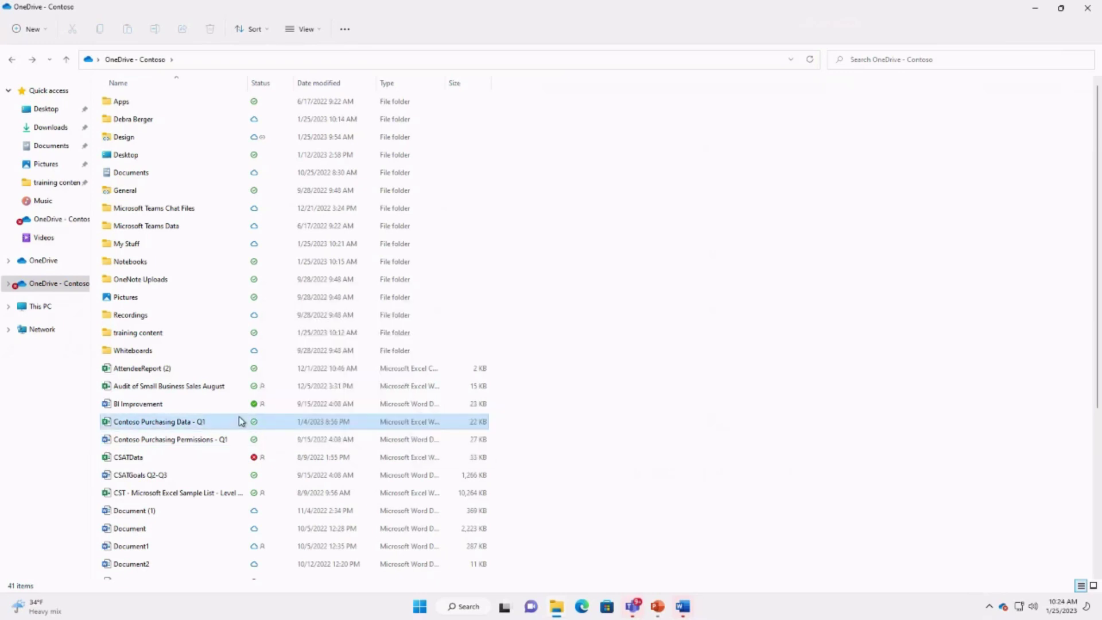
right_click(272, 425)
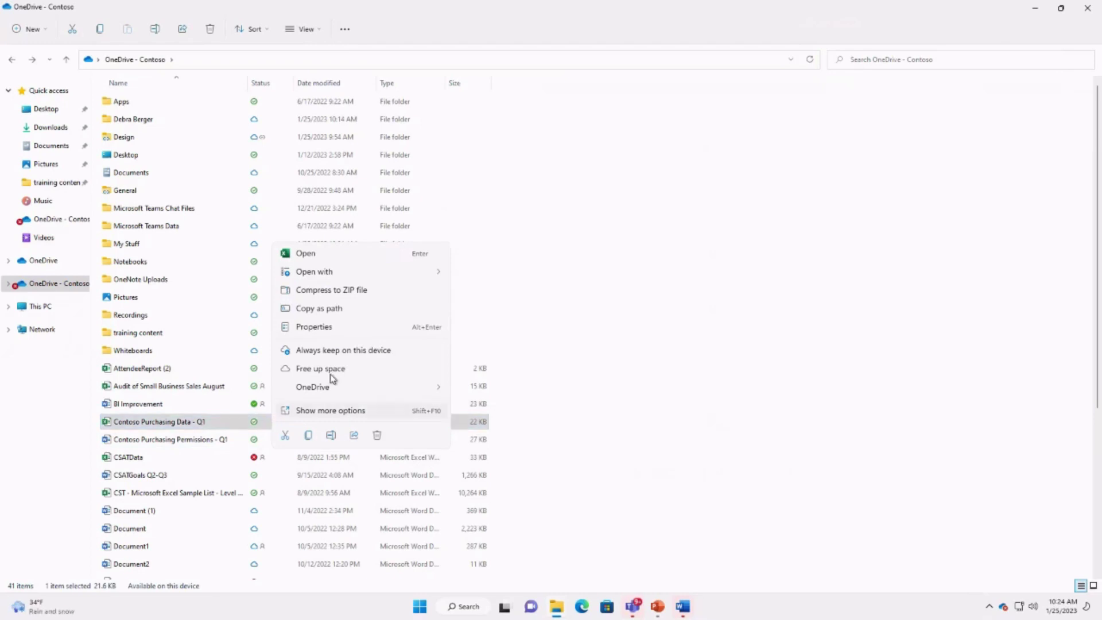
click(349, 352)
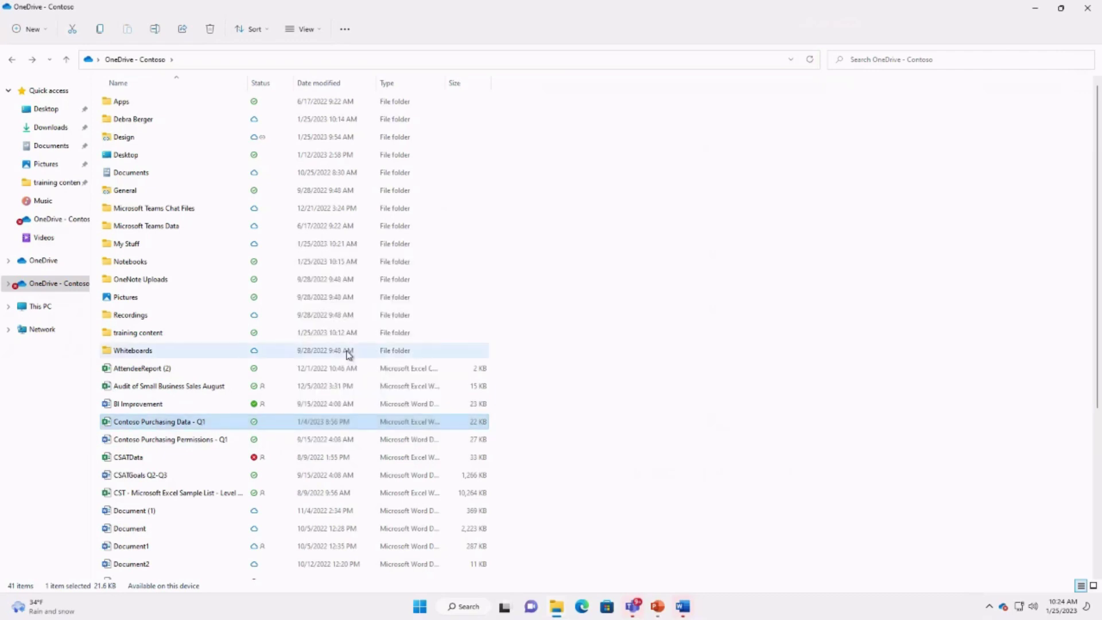
Free up space on Contoso Purchasing Data - Q1 so it becomes online-only.
mouse_move(271, 421)
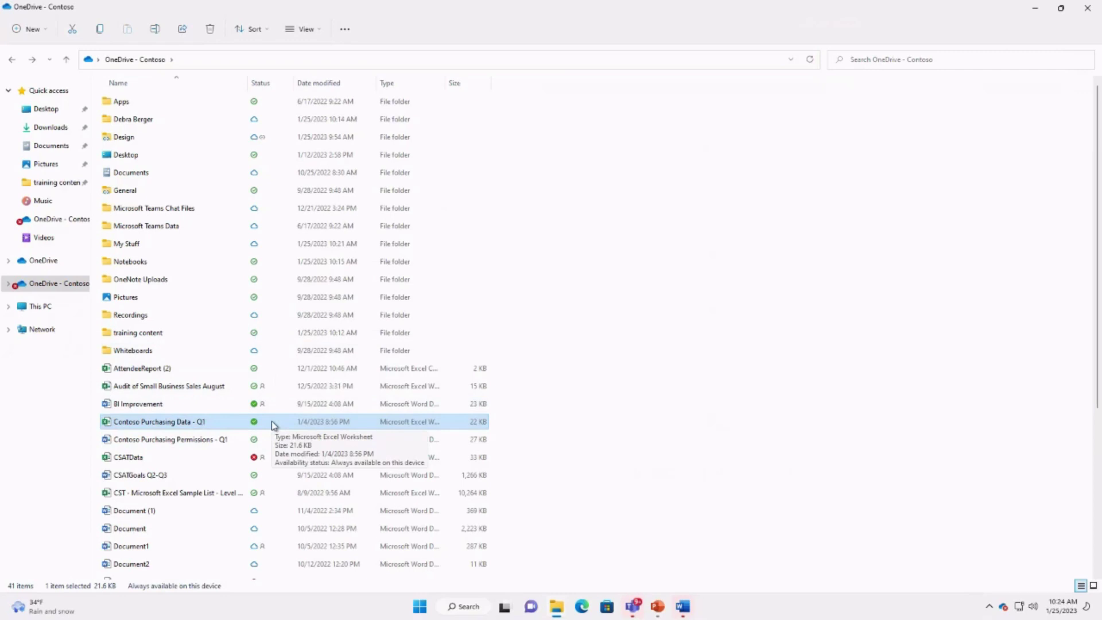
right_click(271, 421)
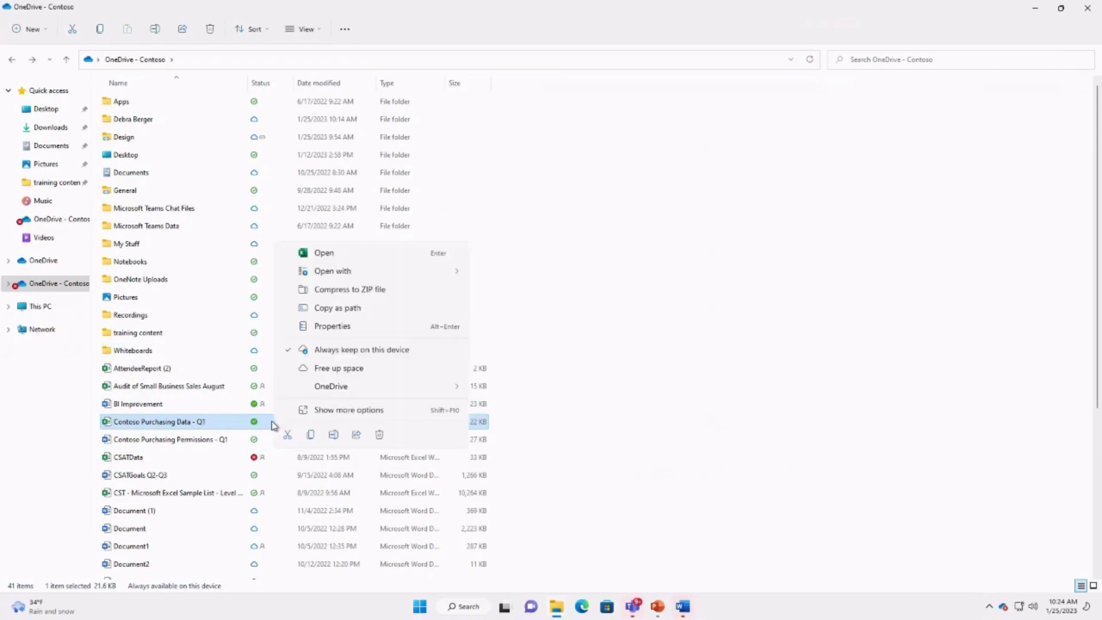
click(362, 369)
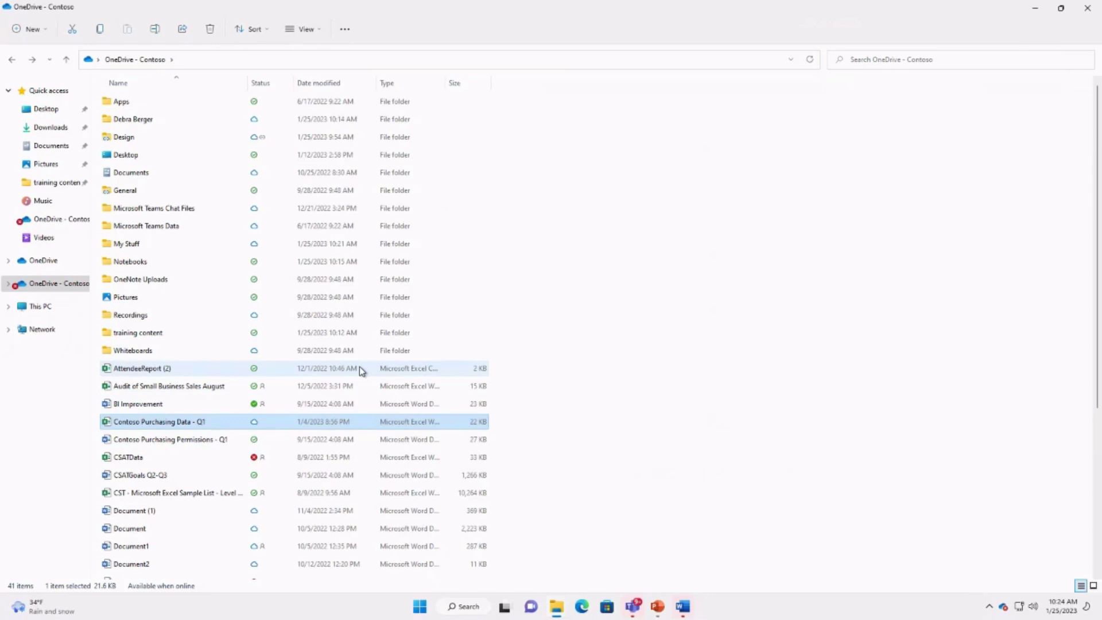
click(1003, 605)
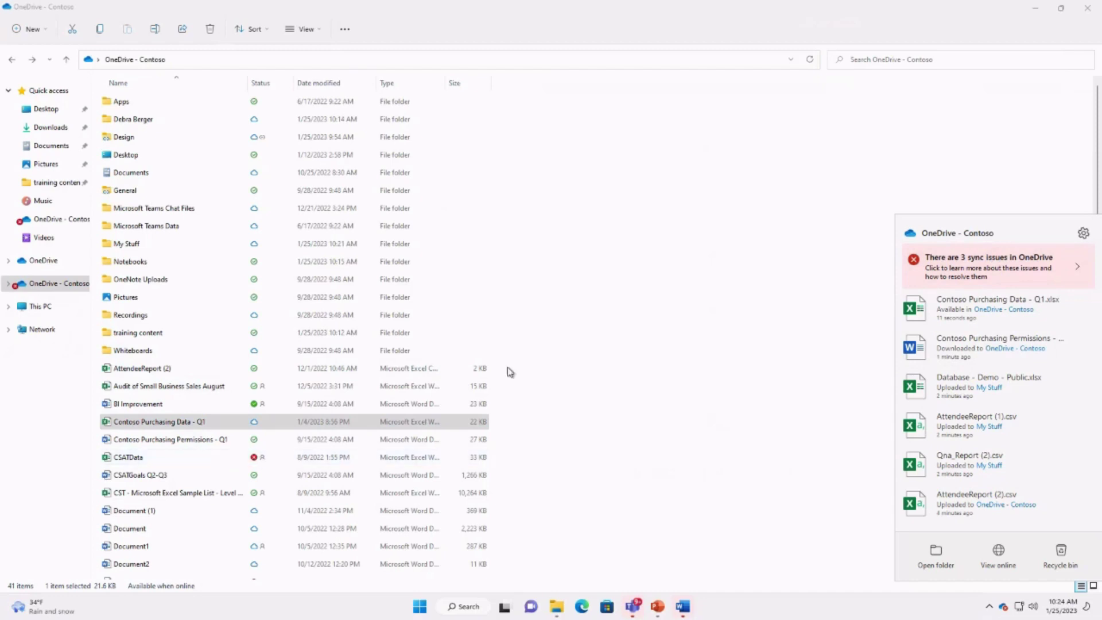
Inspect the three sync issues and the CSATData.xlsx conflict options, closing the dialog unresolved.
click(1064, 271)
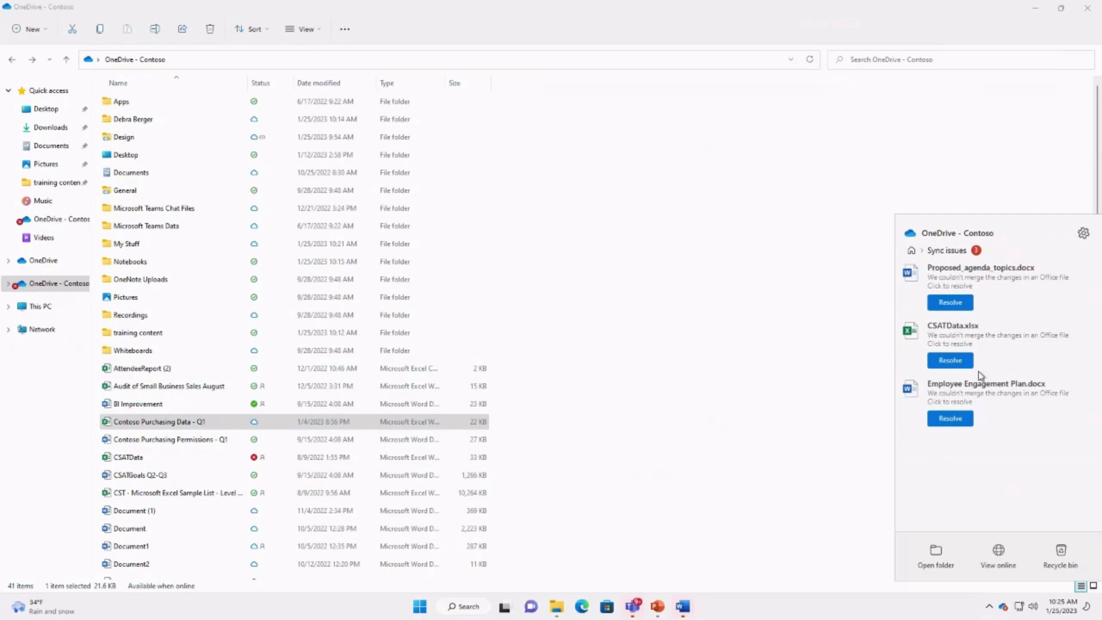
click(960, 305)
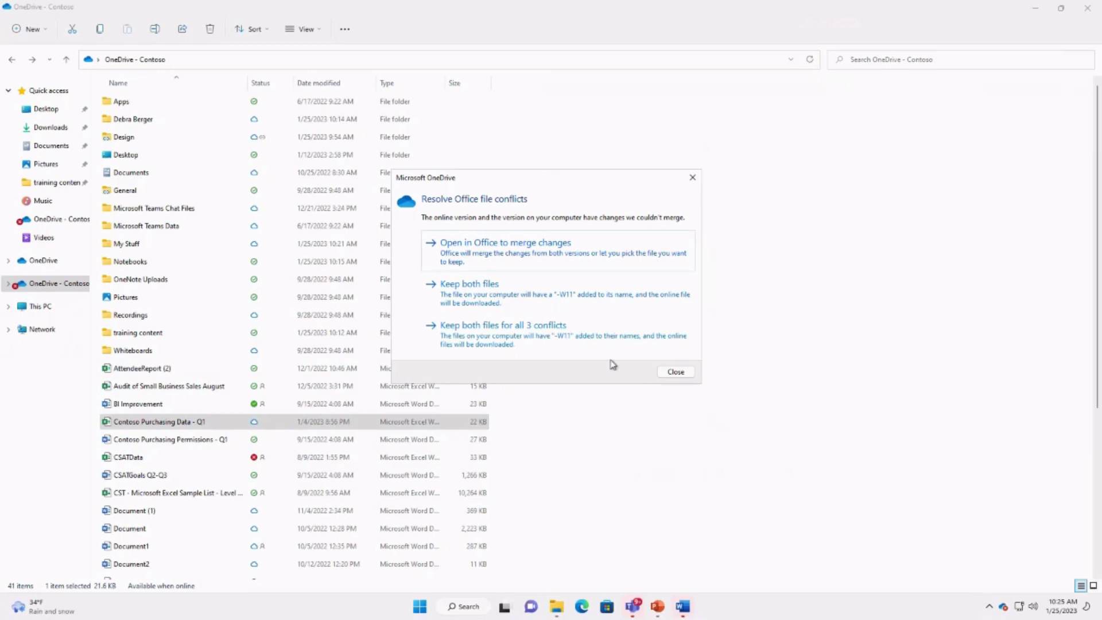
click(684, 377)
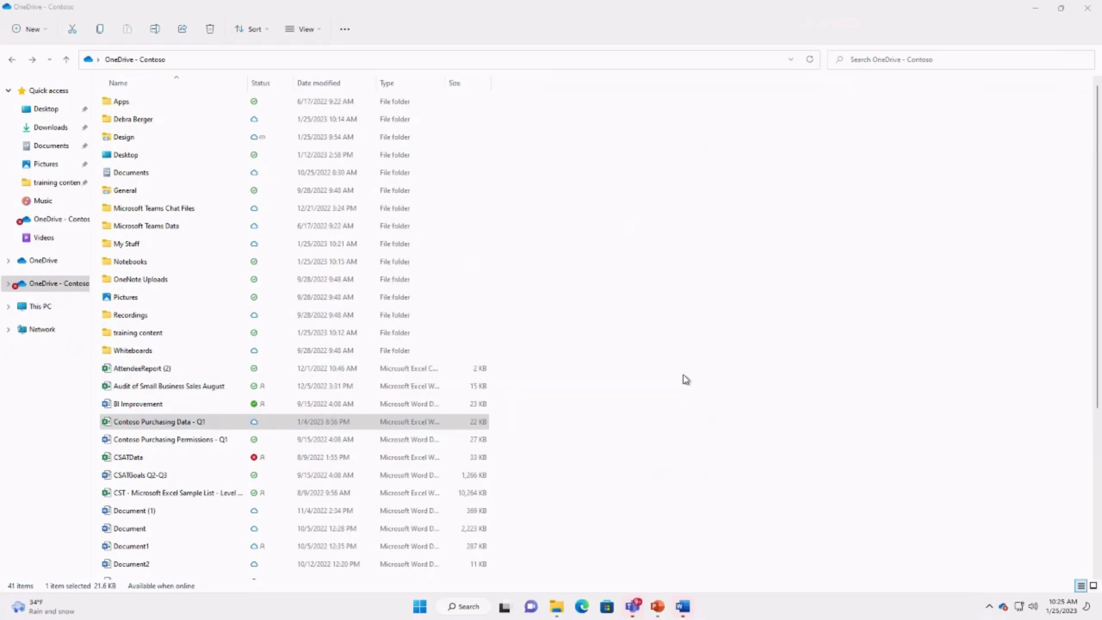
click(640, 327)
Show the OneDrive Share, Copy Link and Manage access options for AttendeeReport (2).
mouse_move(257, 388)
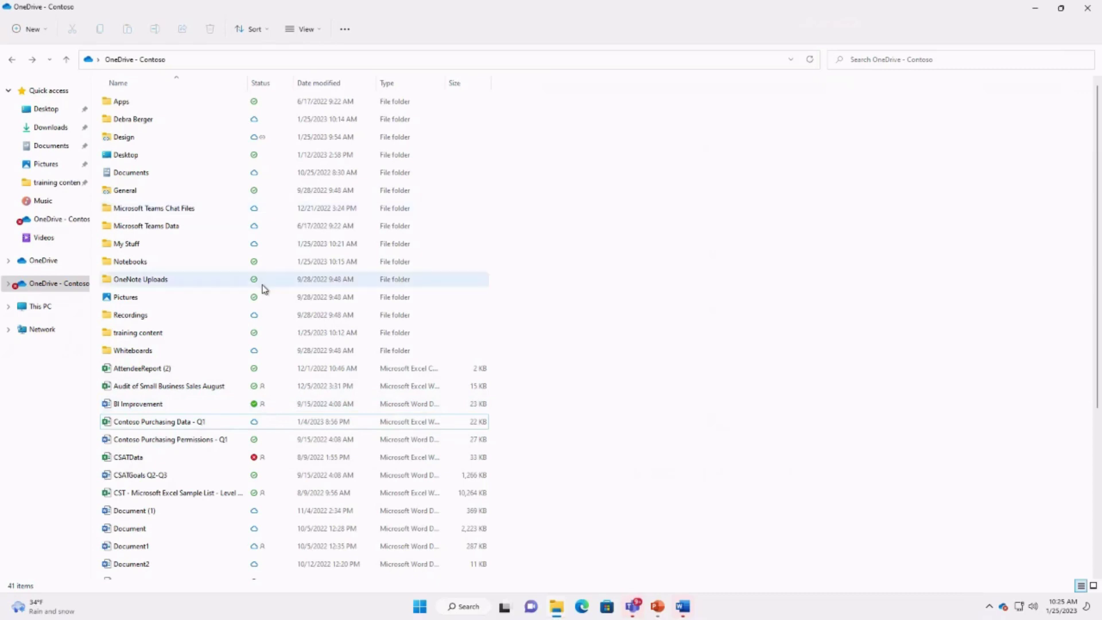
scroll(303, 420, down, 5)
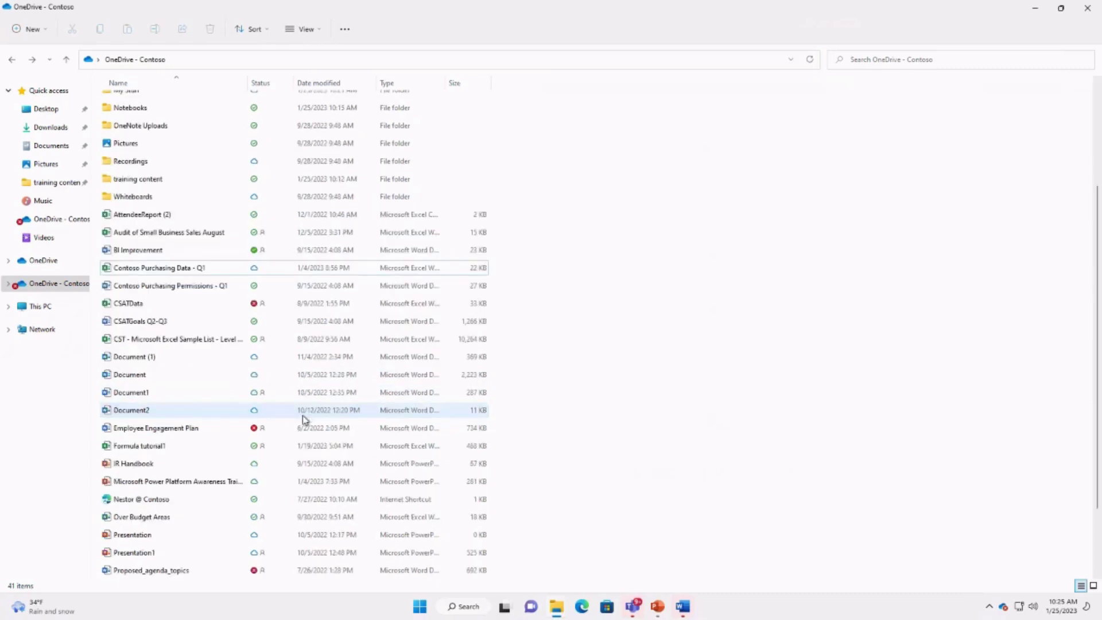
scroll(303, 419, up, 5)
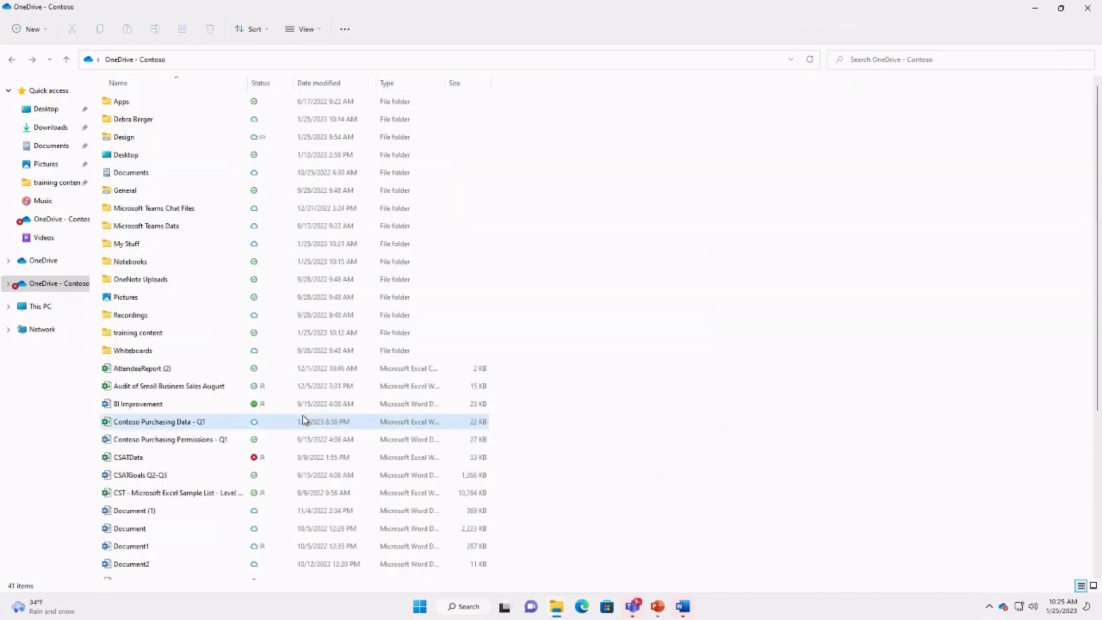
right_click(187, 377)
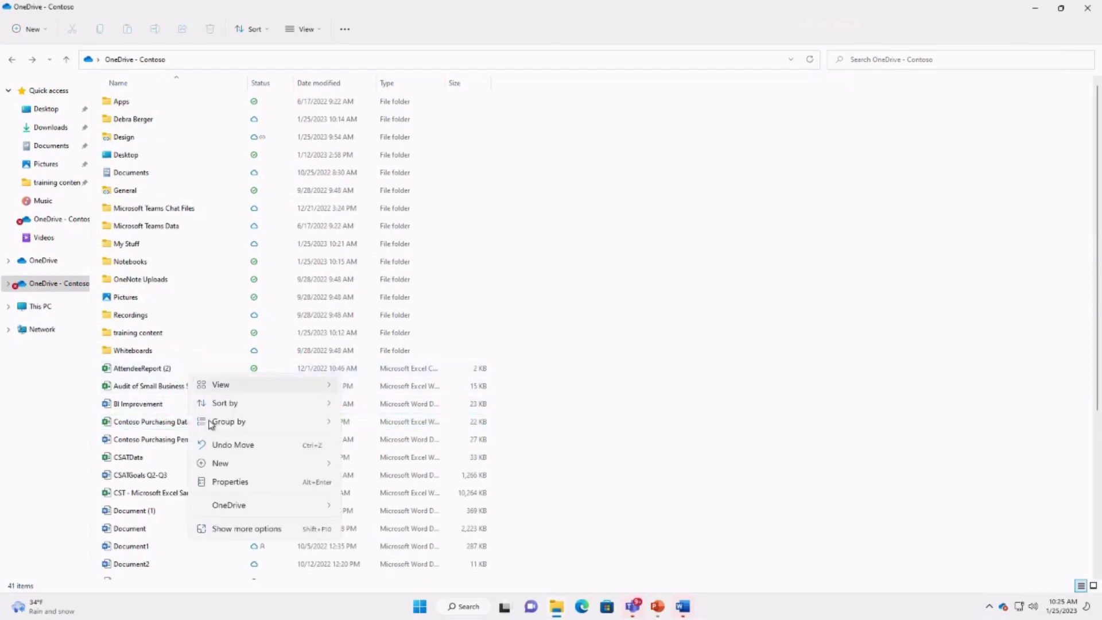
mouse_move(240, 505)
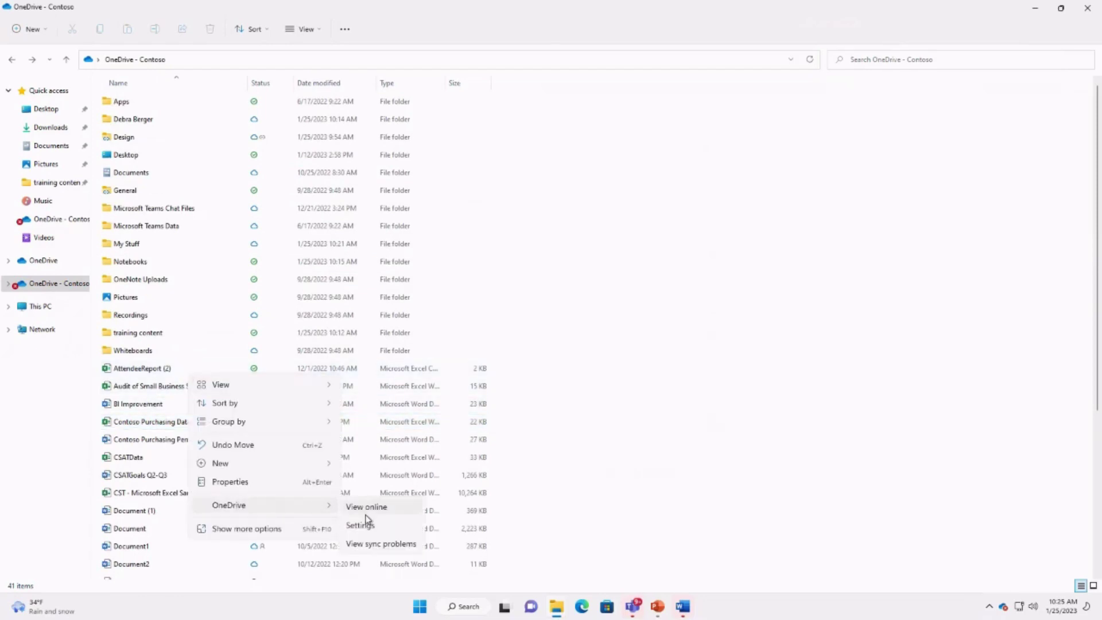
click(192, 380)
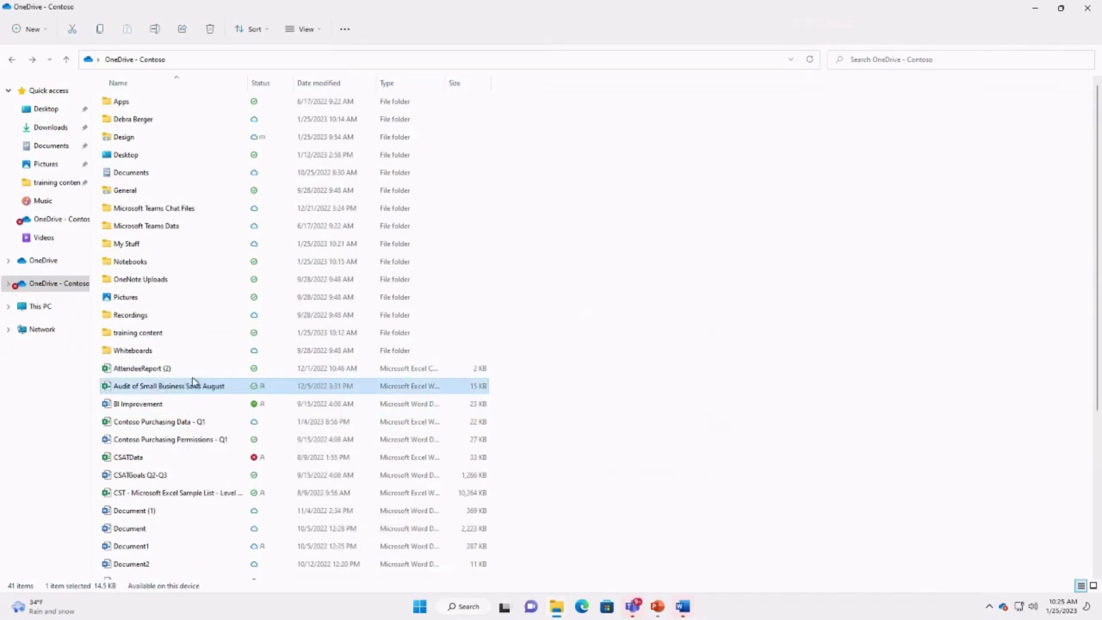
click(194, 370)
right_click(194, 370)
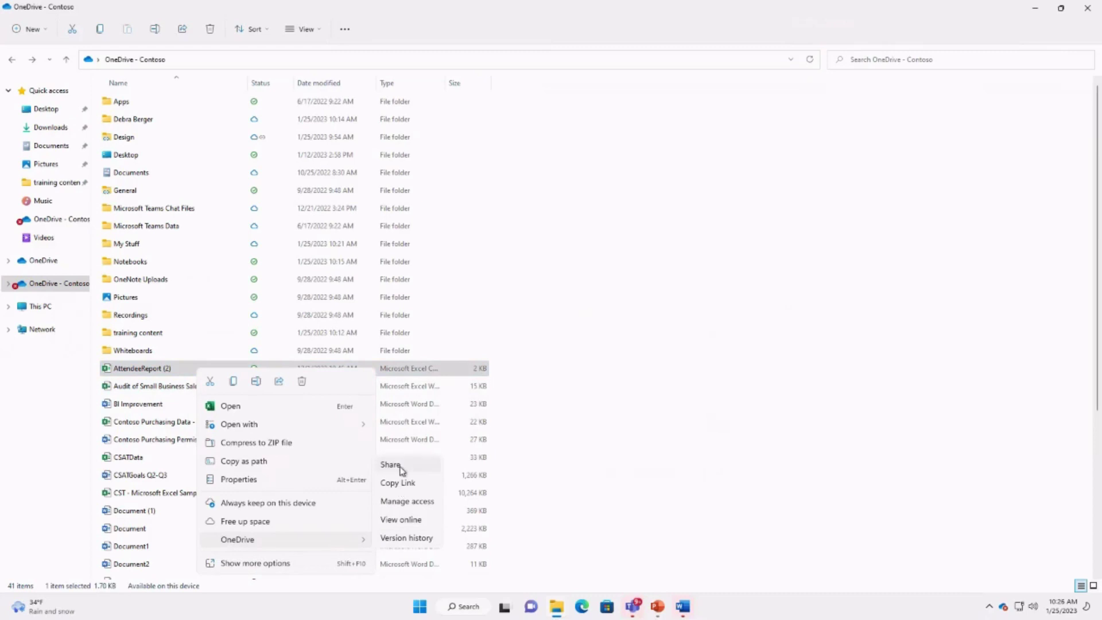
Open the Share dialog for AttendeeReport (2).csv, move it left, and switch to Edge.
click(404, 465)
drag(574, 175, 327, 110)
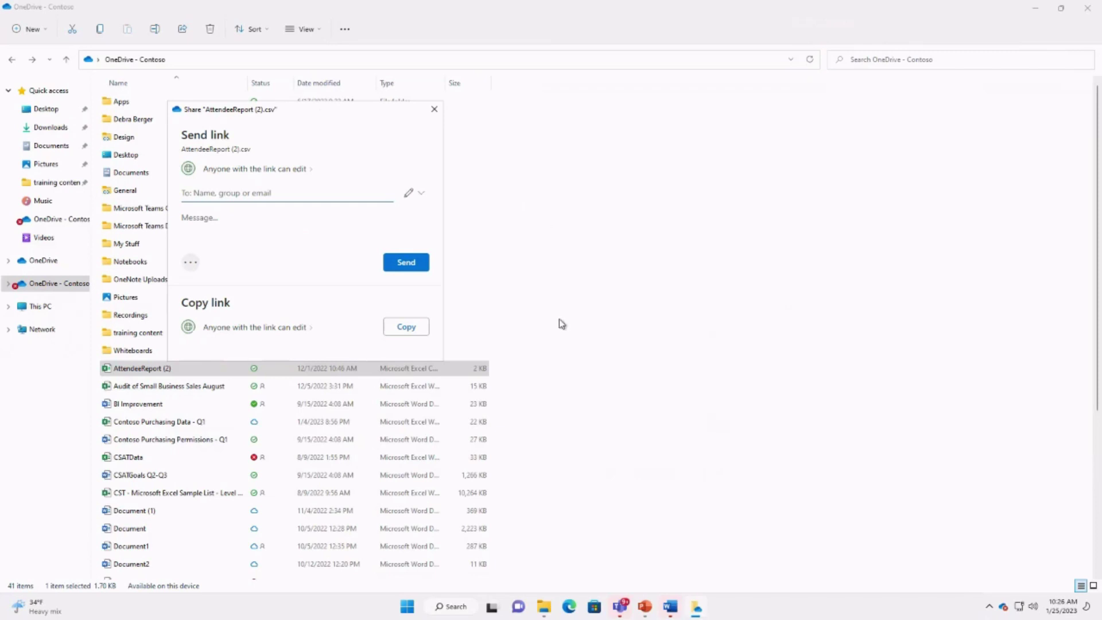
click(571, 603)
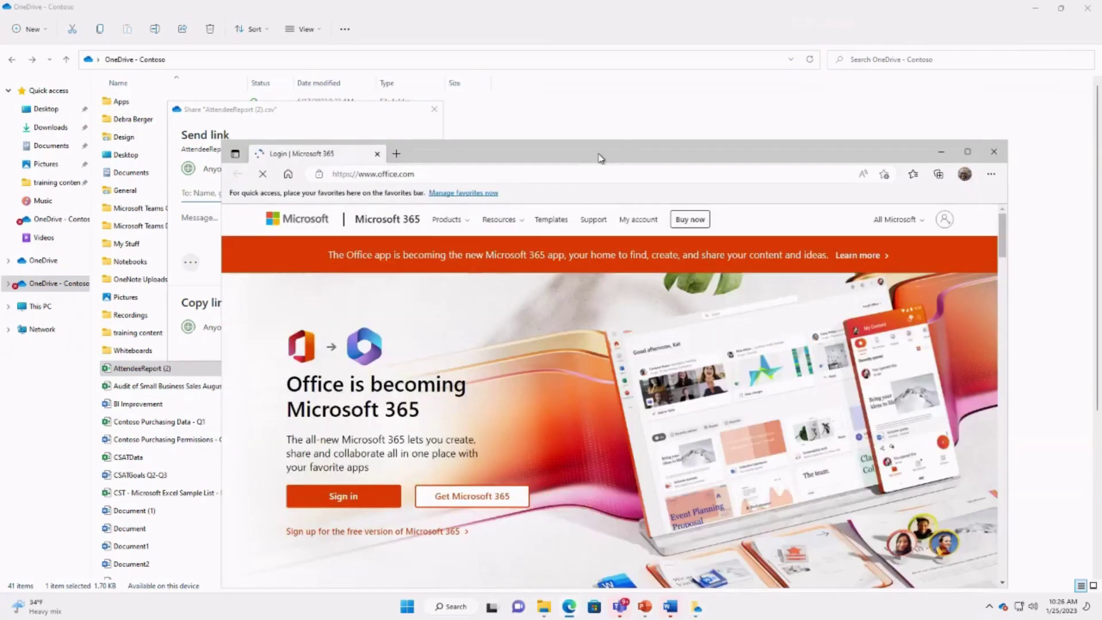
Maximize Edge, sign in to Microsoft 365, browse all apps, then show OneDrive's three sync issues.
double_click(600, 158)
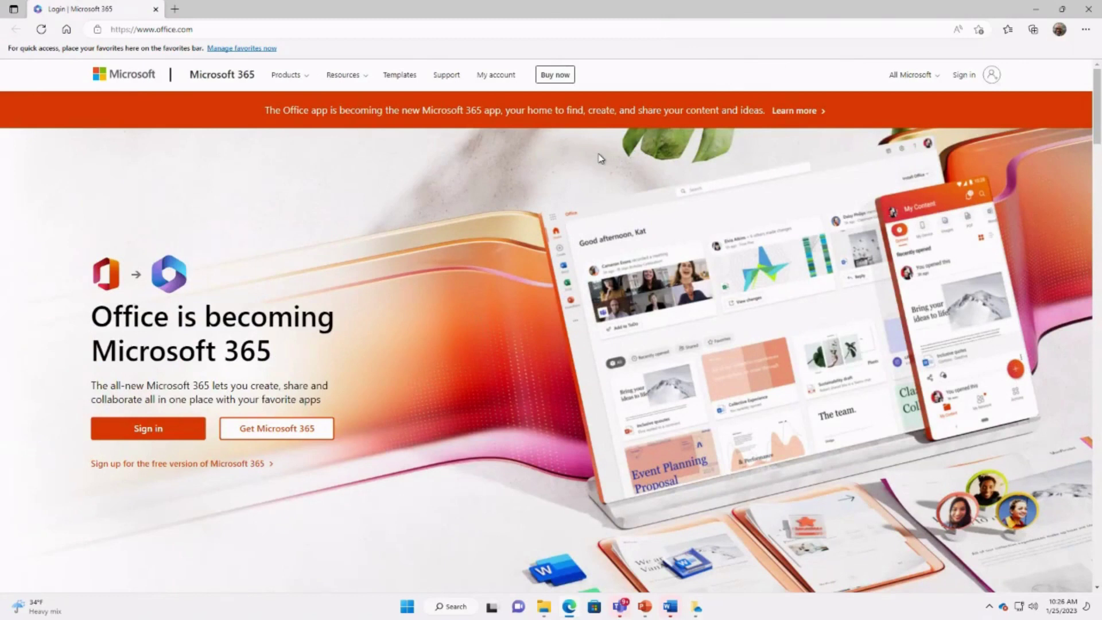
click(143, 430)
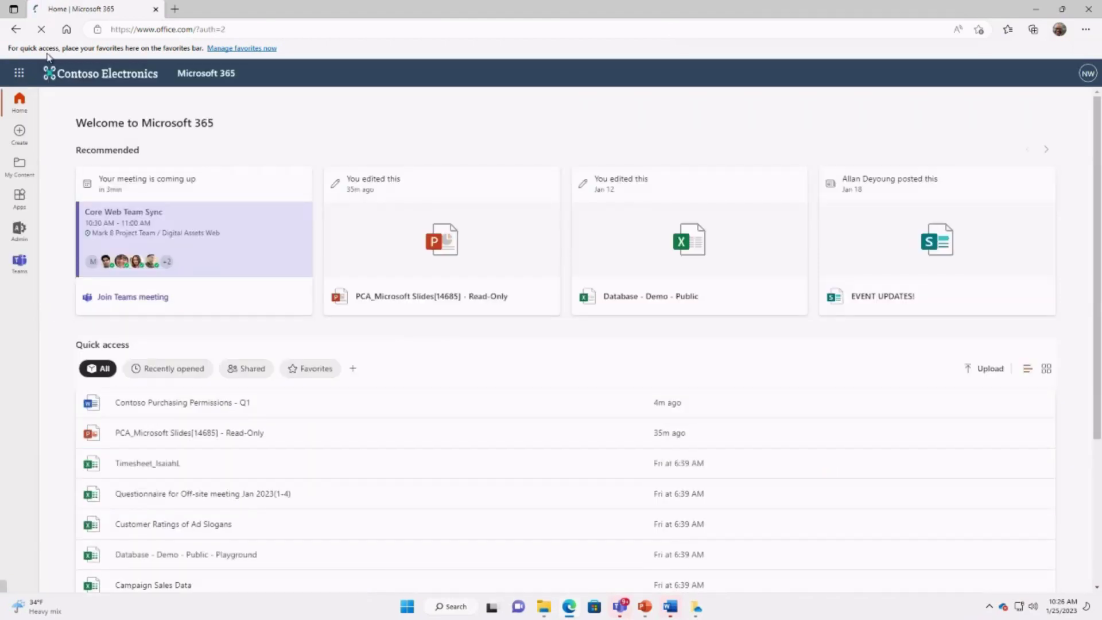
click(19, 74)
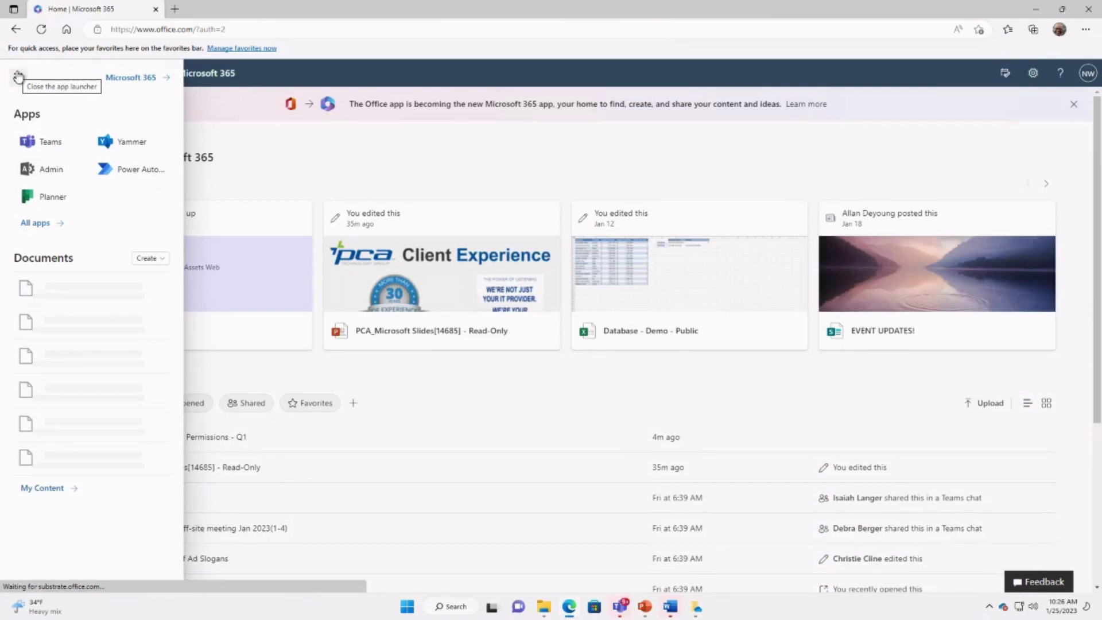
click(29, 223)
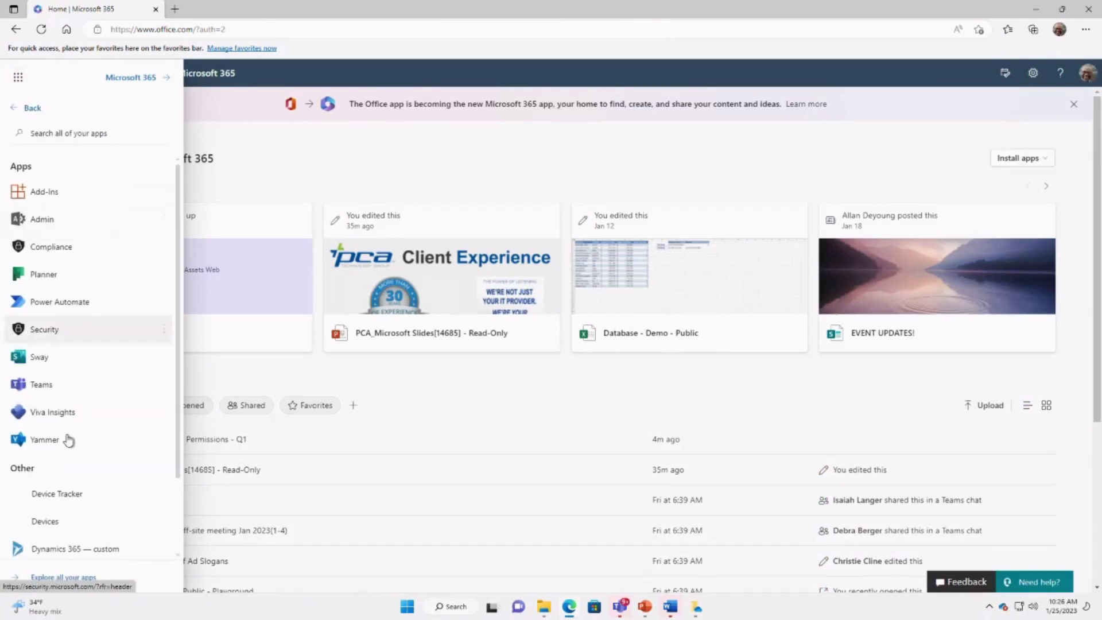
click(339, 158)
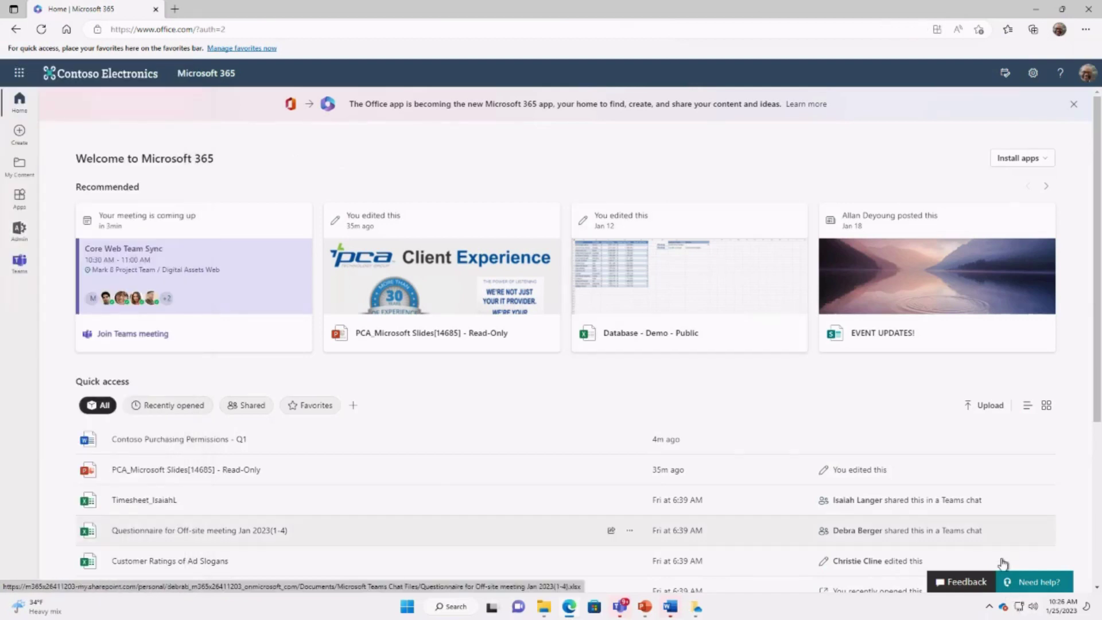
click(1004, 607)
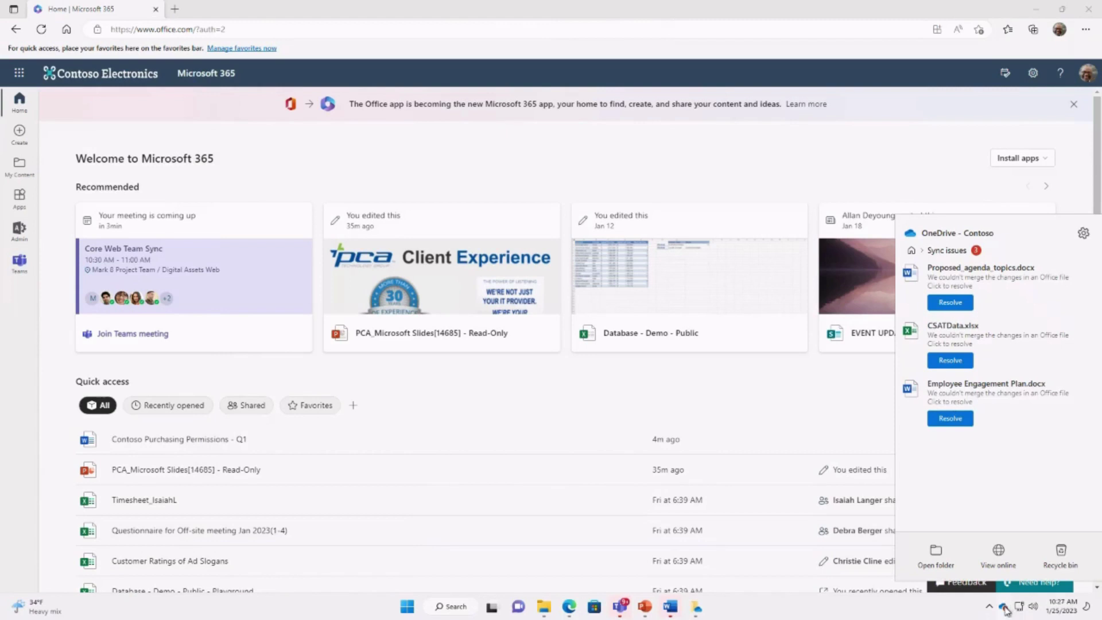
Open My files on OneDrive web, maximize its browser window, and close the Microsoft 365 home tab.
click(1009, 562)
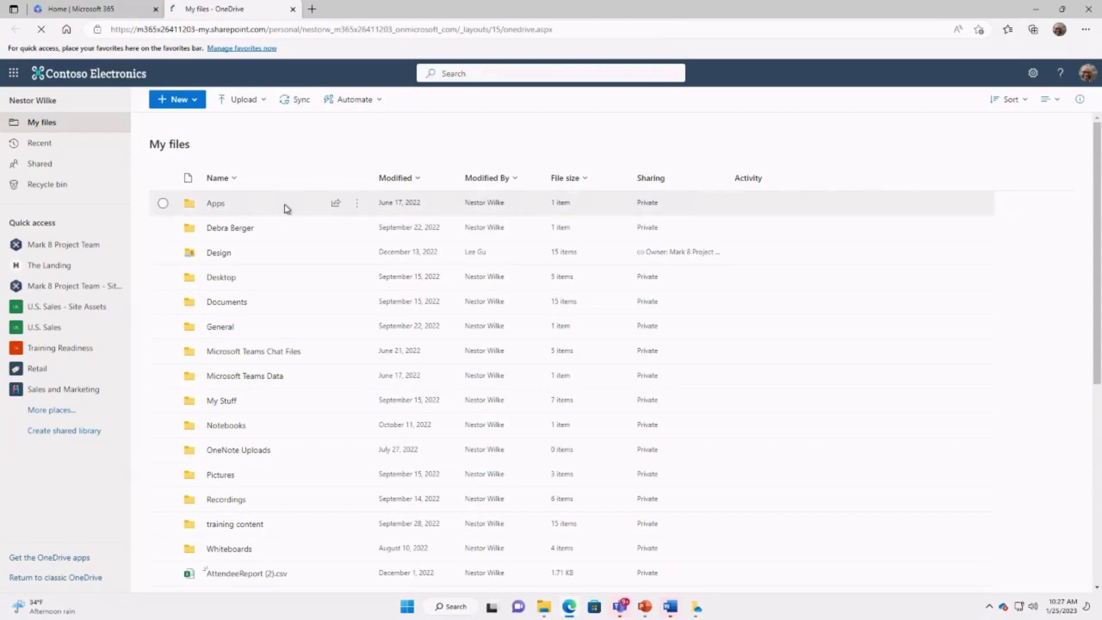
double_click(427, 15)
drag(539, 87, 777, 42)
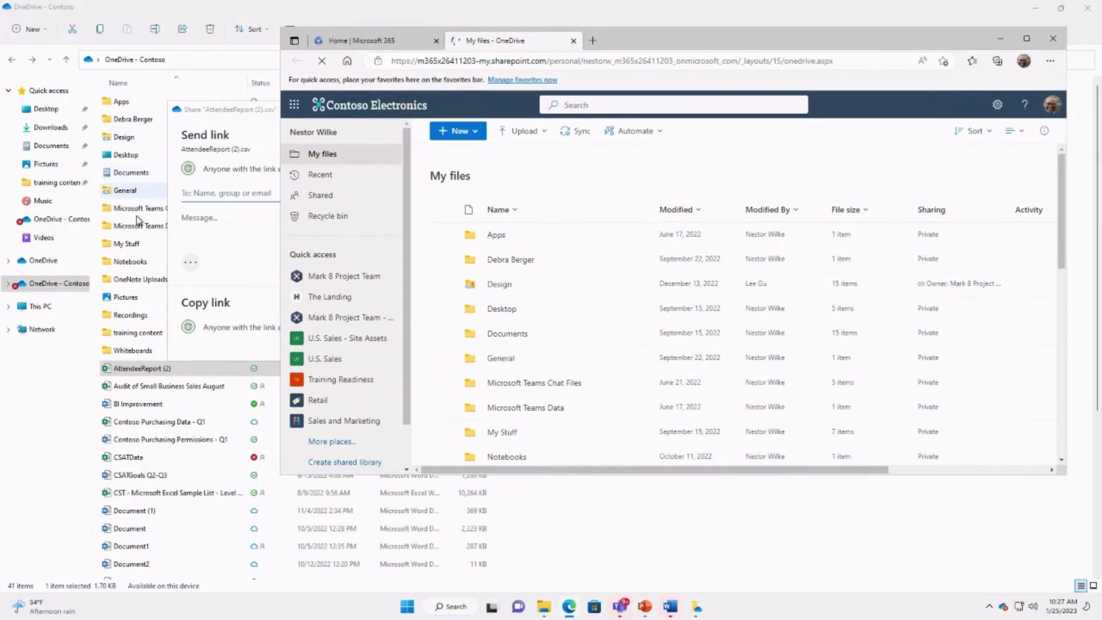
scroll(662, 379, down, 5)
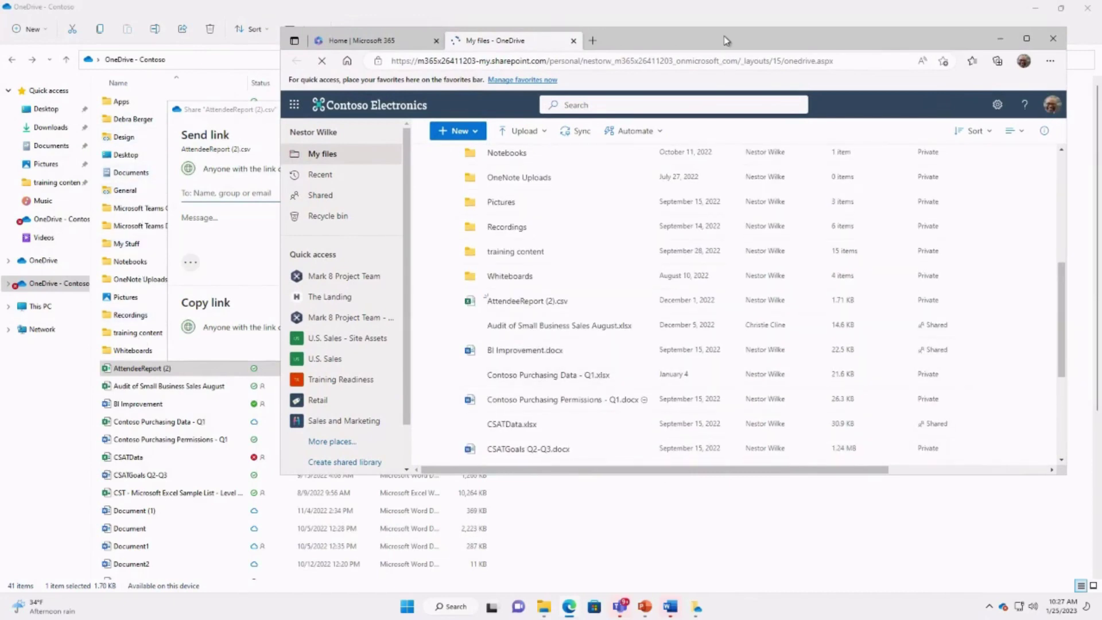
drag(726, 40, 232, 2)
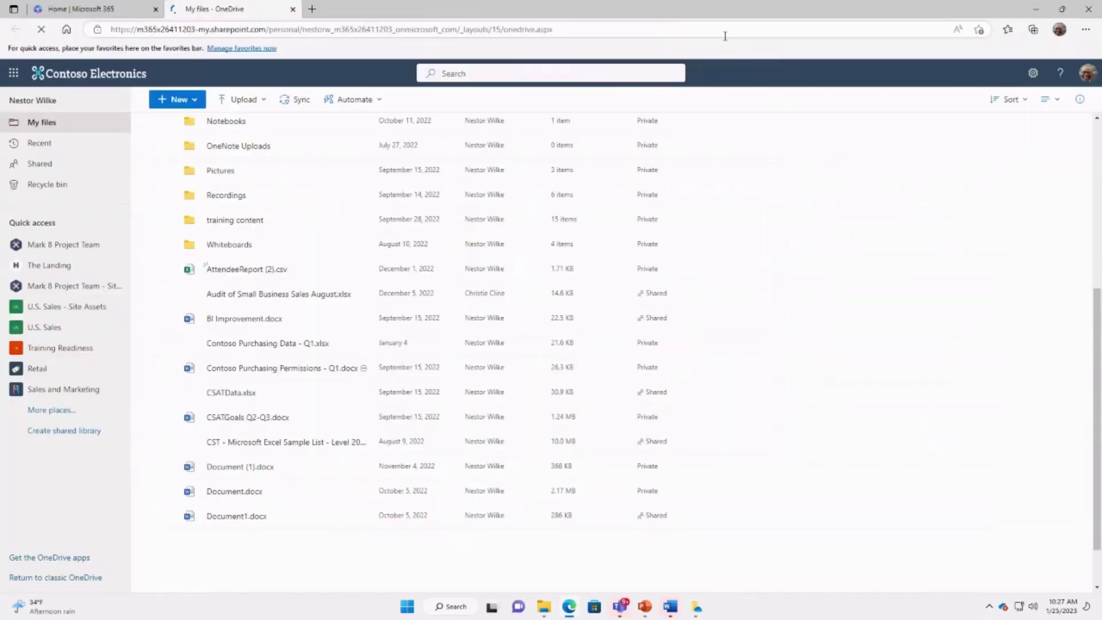
click(155, 9)
scroll(620, 357, up, 5)
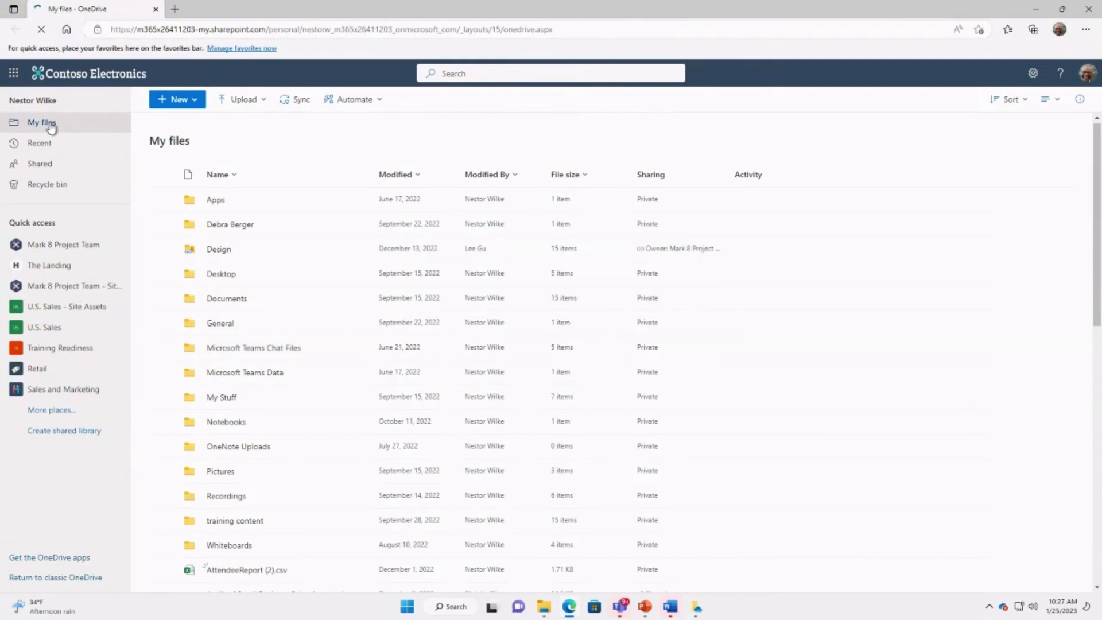
Restrict the search scope to My files and show the + New item types.
click(543, 67)
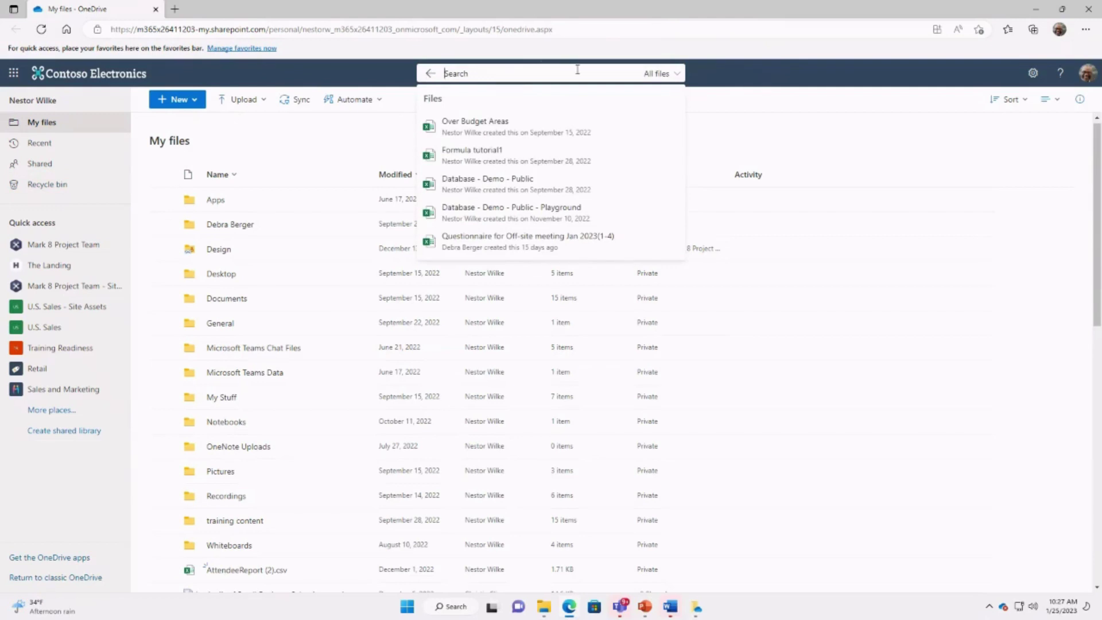
click(654, 74)
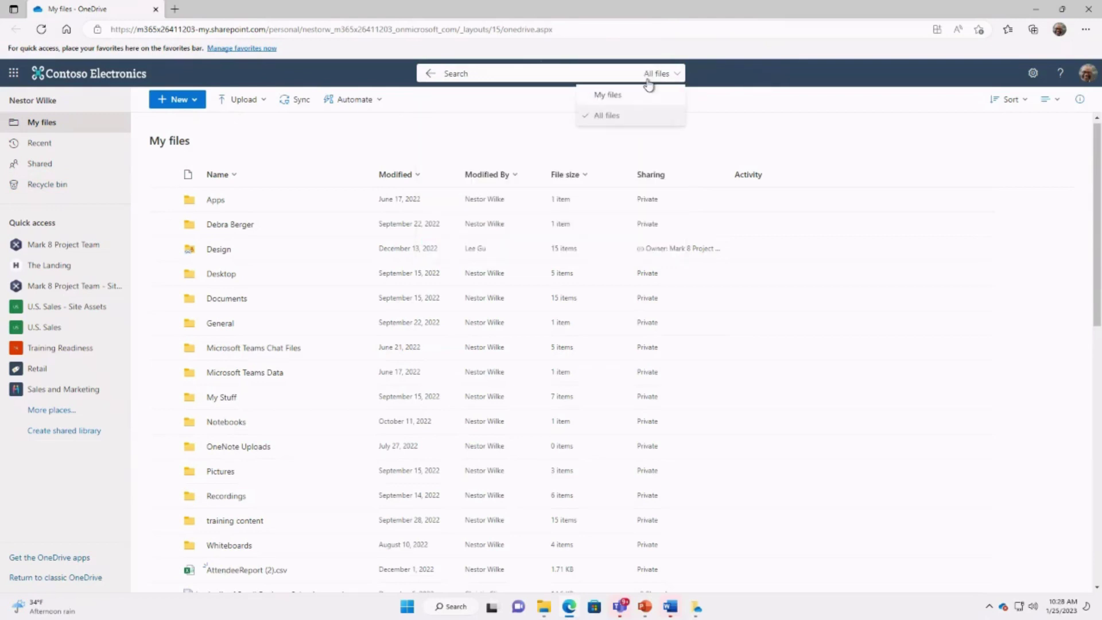
click(609, 103)
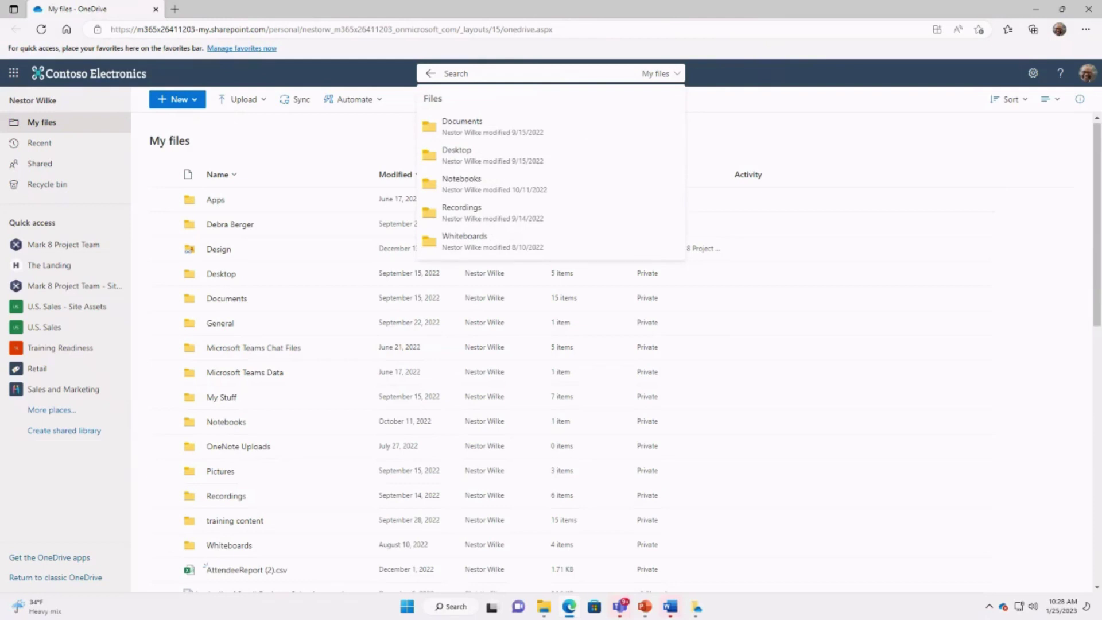
click(379, 155)
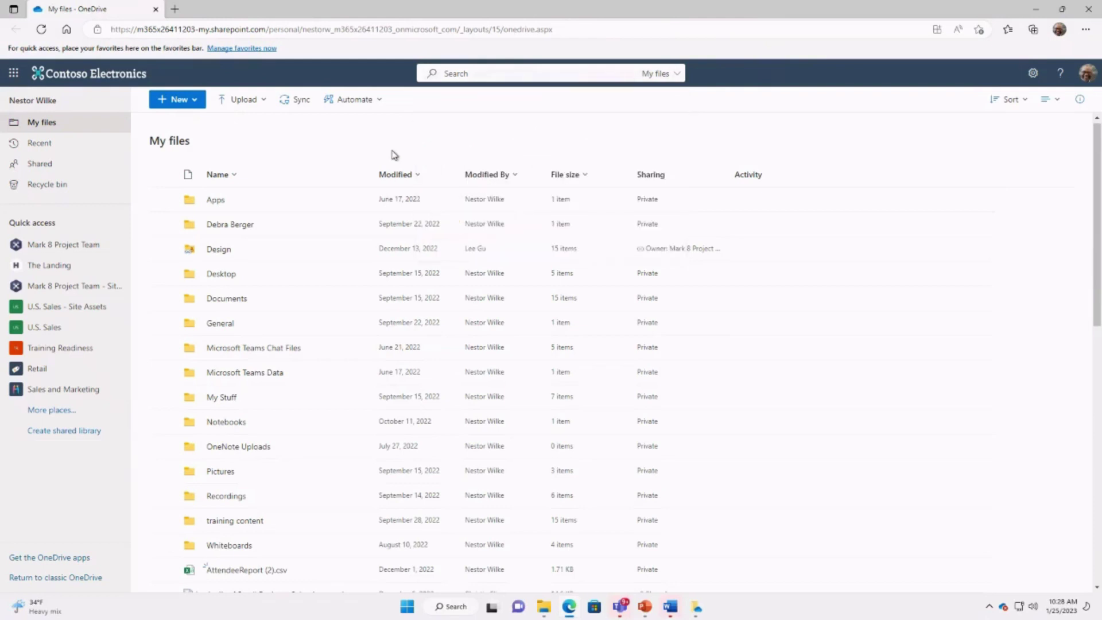
click(194, 102)
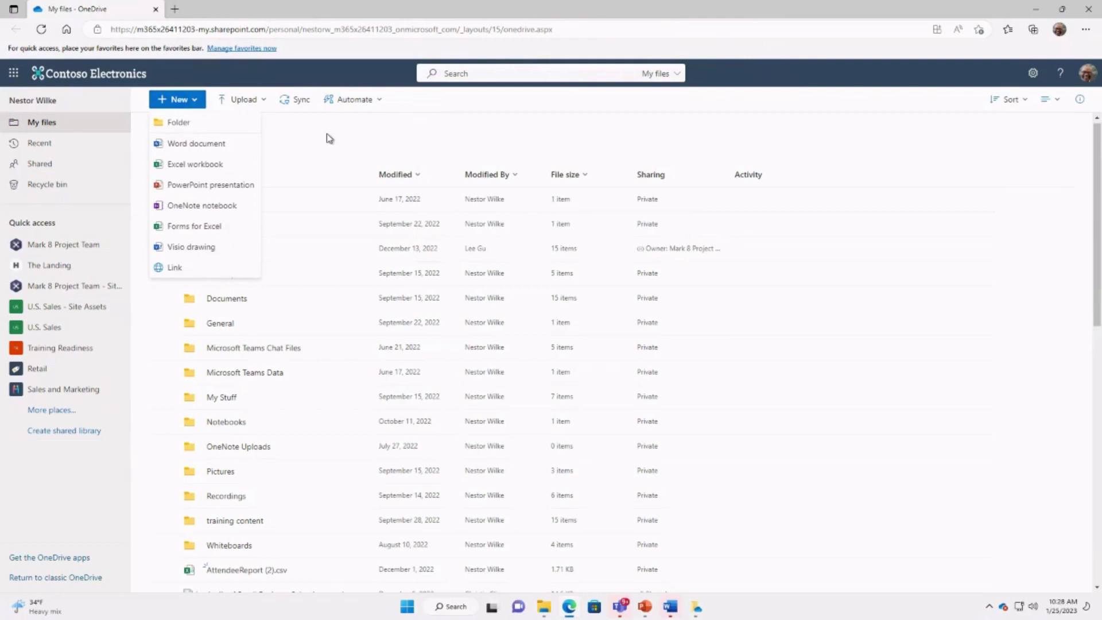
Create a blank Word document, then find the new Document3.docx in the My files list.
click(187, 146)
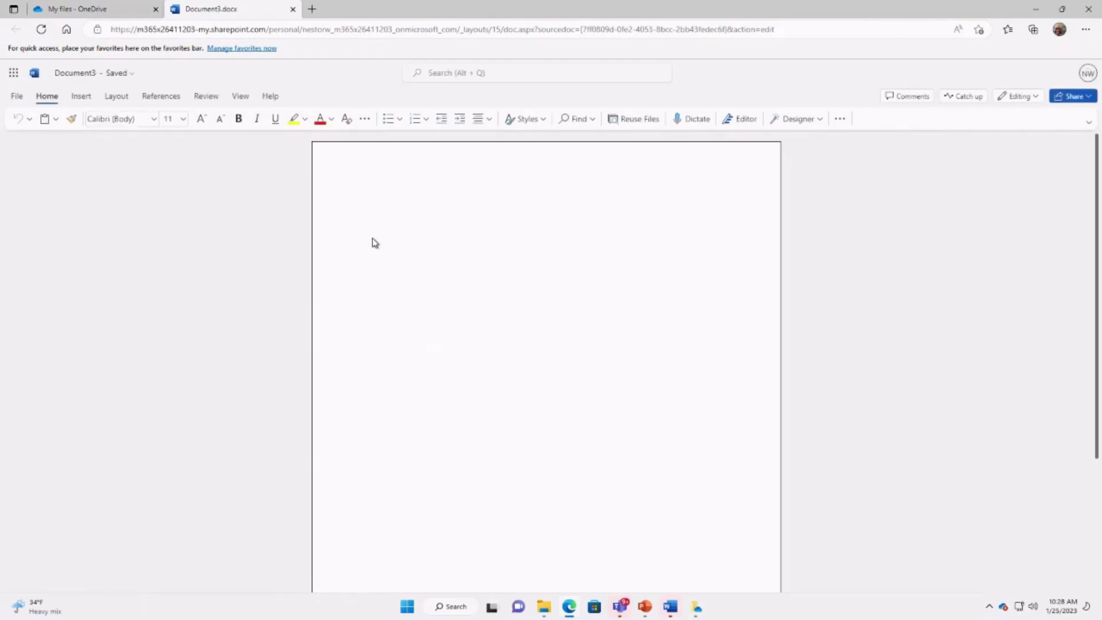
click(101, 17)
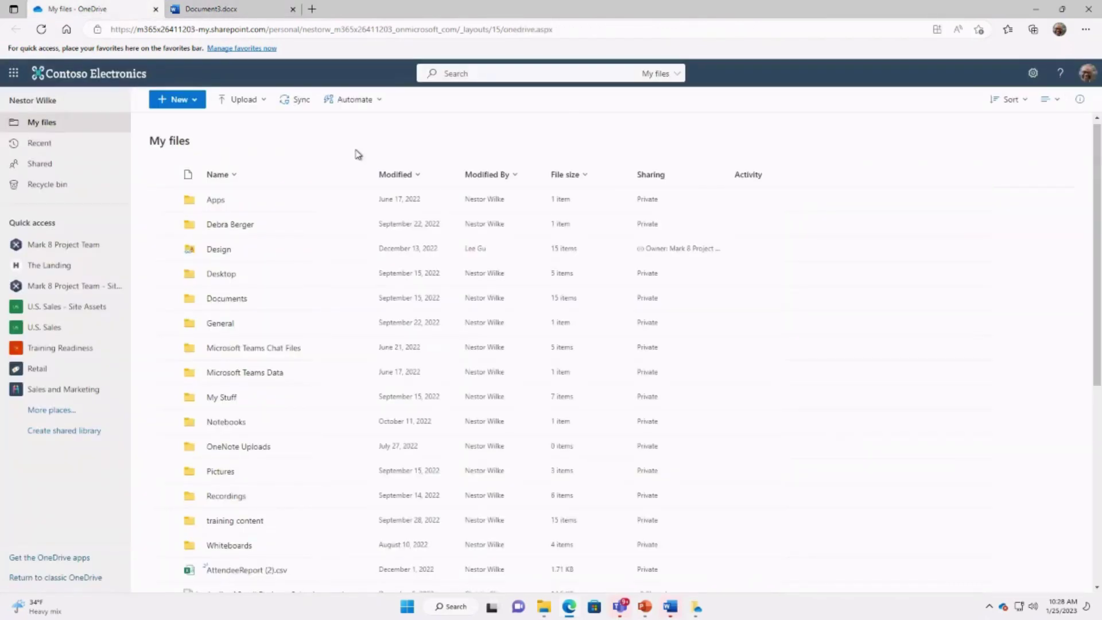
scroll(358, 154, down, 6)
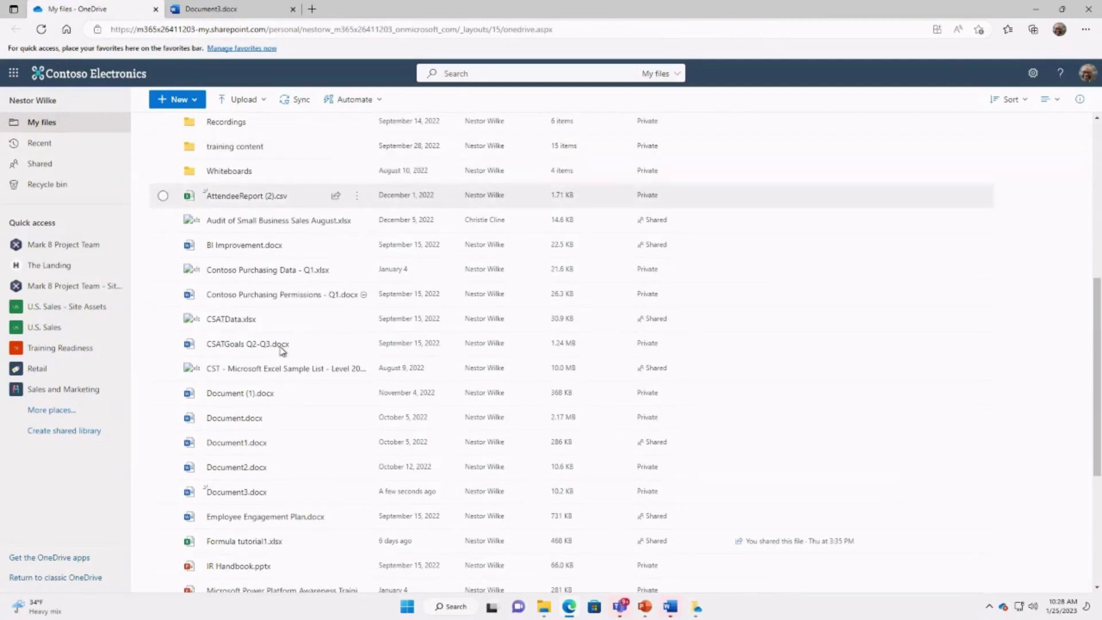
mouse_move(237, 494)
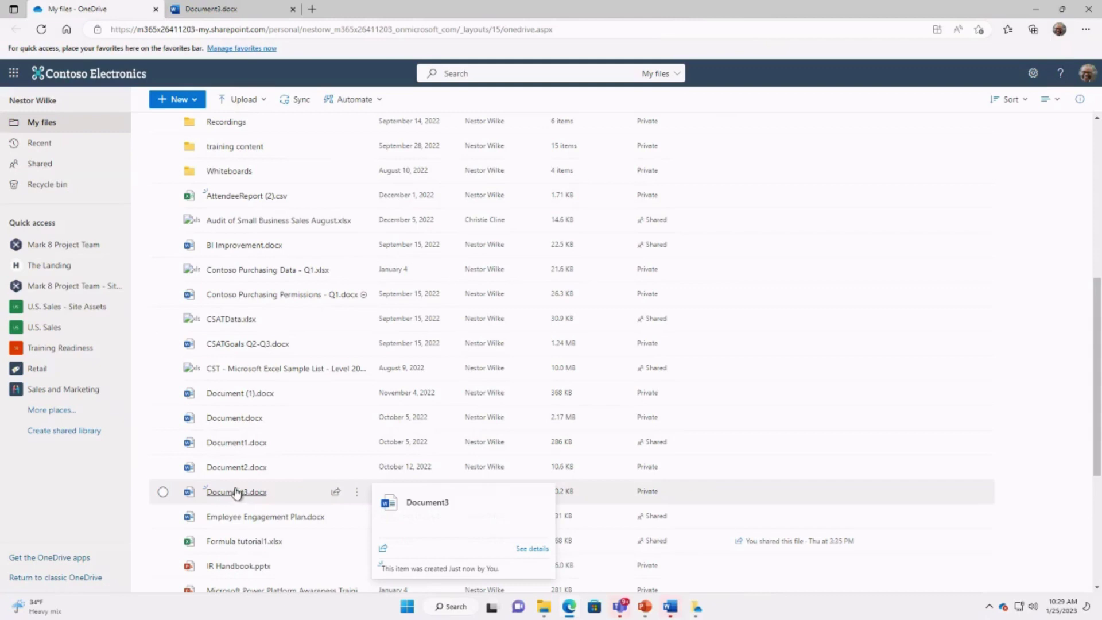
Type two lines of placeholder text into Document3 and view spelling suggestions on the second.
click(240, 11)
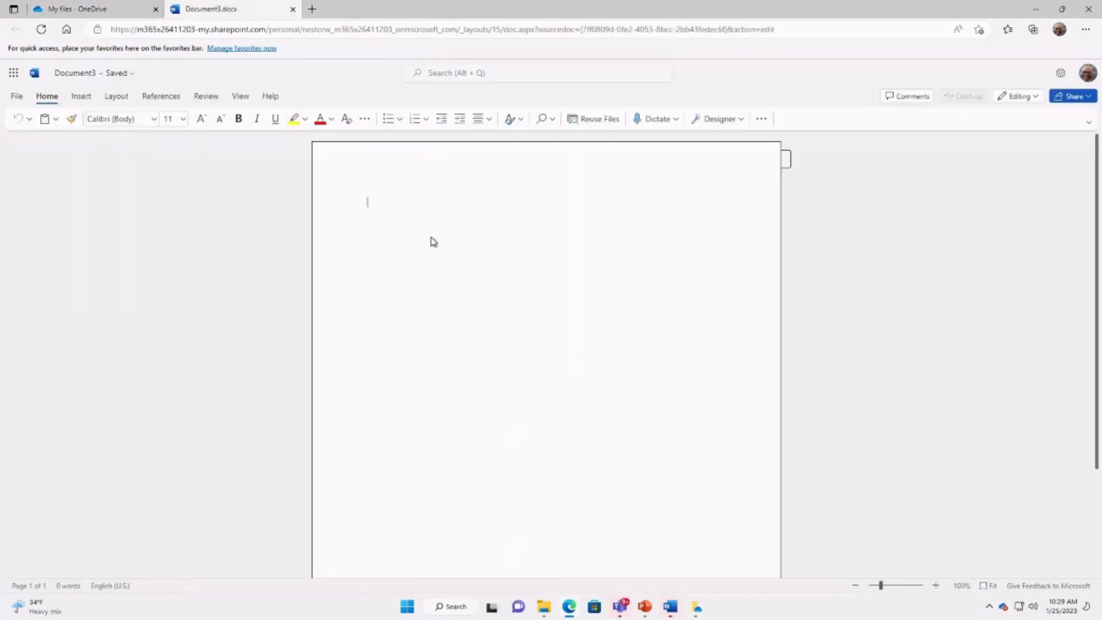
text(Asd;flkjdf;ahe;ojn)
key(Return)
key(Return)
text(Asd;laisfv;onaosiefn;)
click(432, 236)
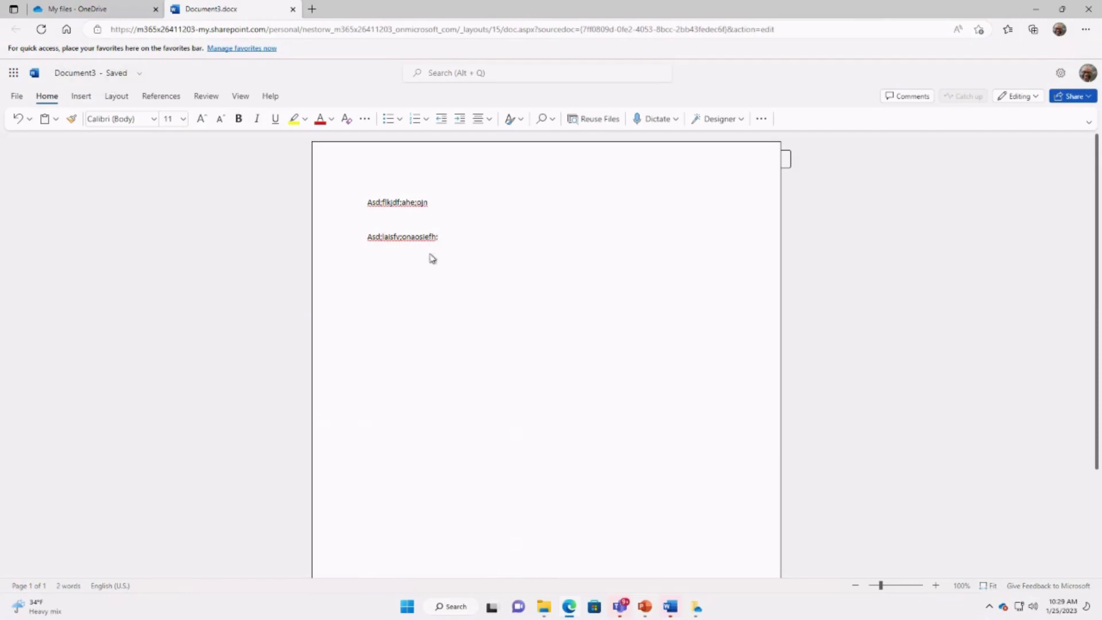
Glance at Document3's file name and location details, then return to the OneDrive list.
click(141, 75)
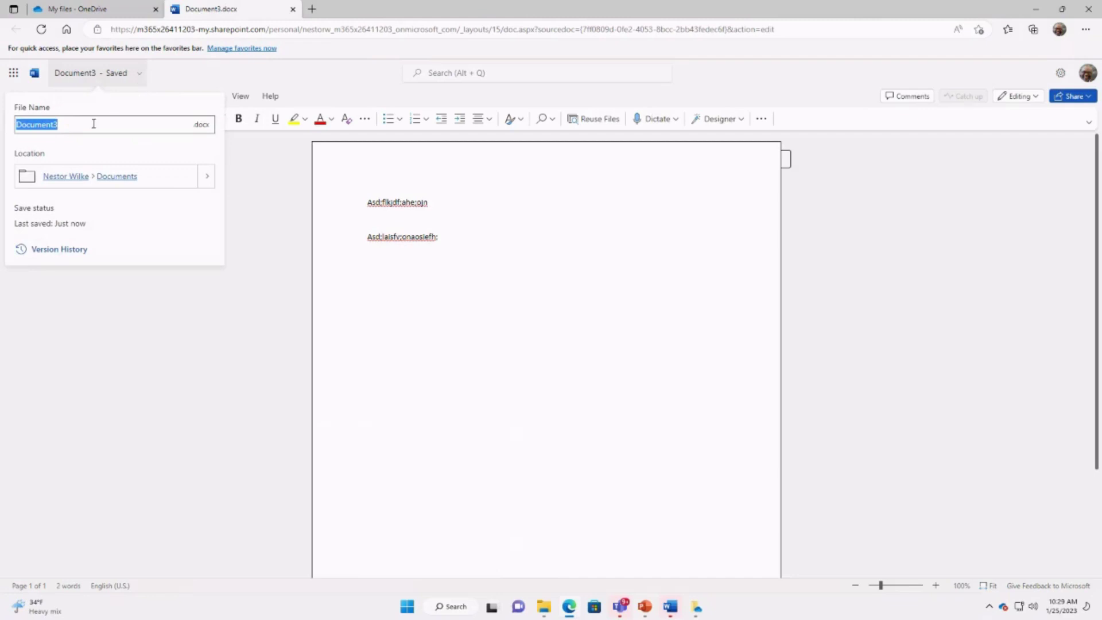
click(352, 74)
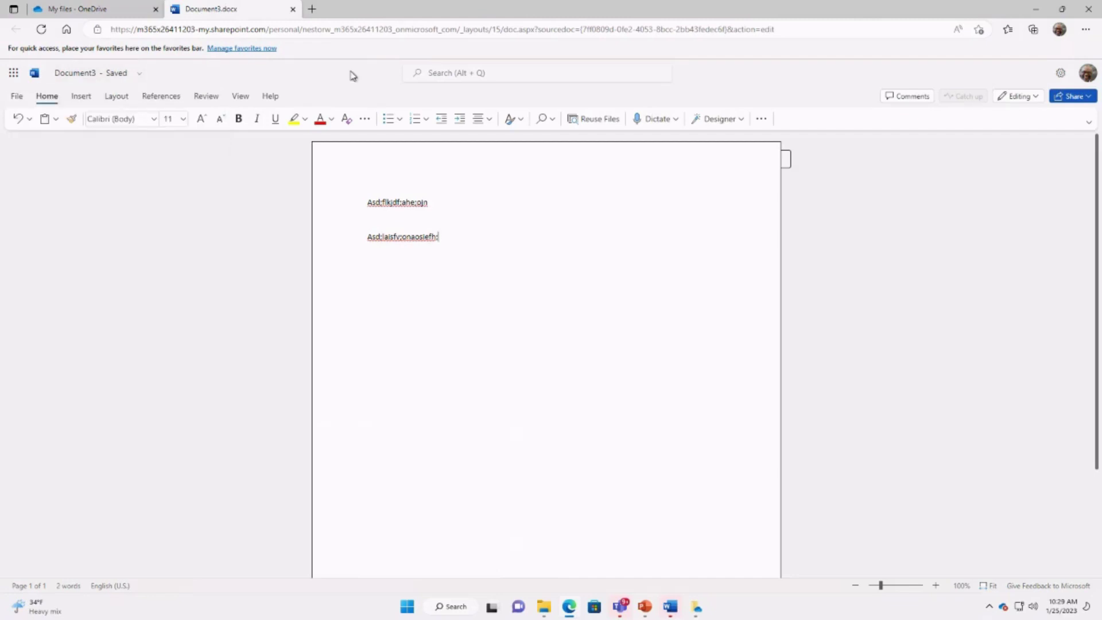
click(143, 15)
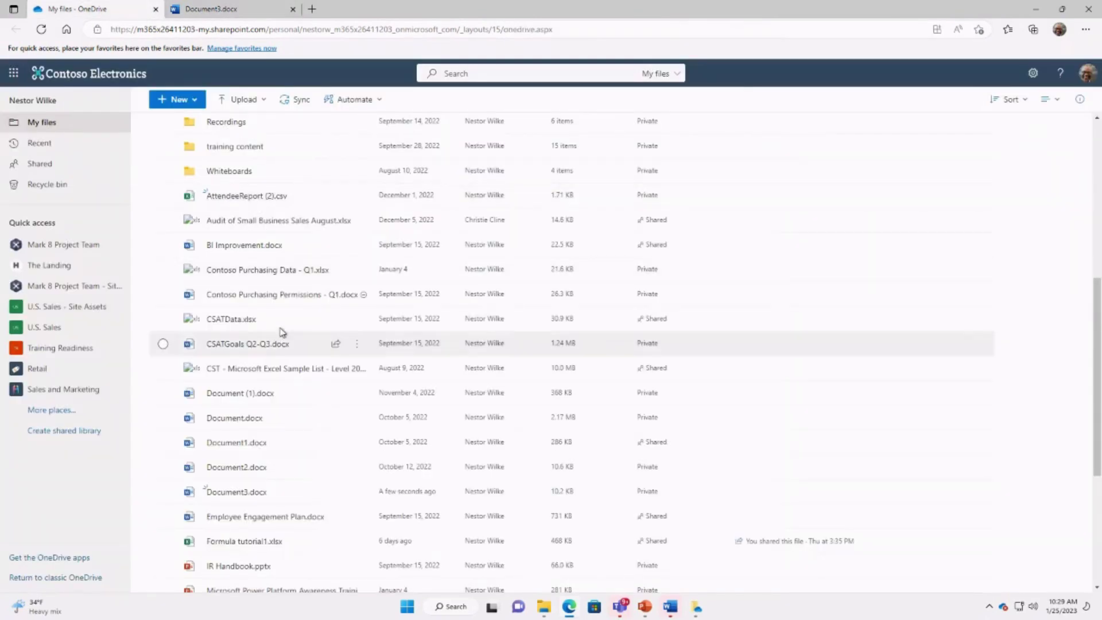
Look through the New and Upload menus without creating or uploading anything.
scroll(281, 332, up, 6)
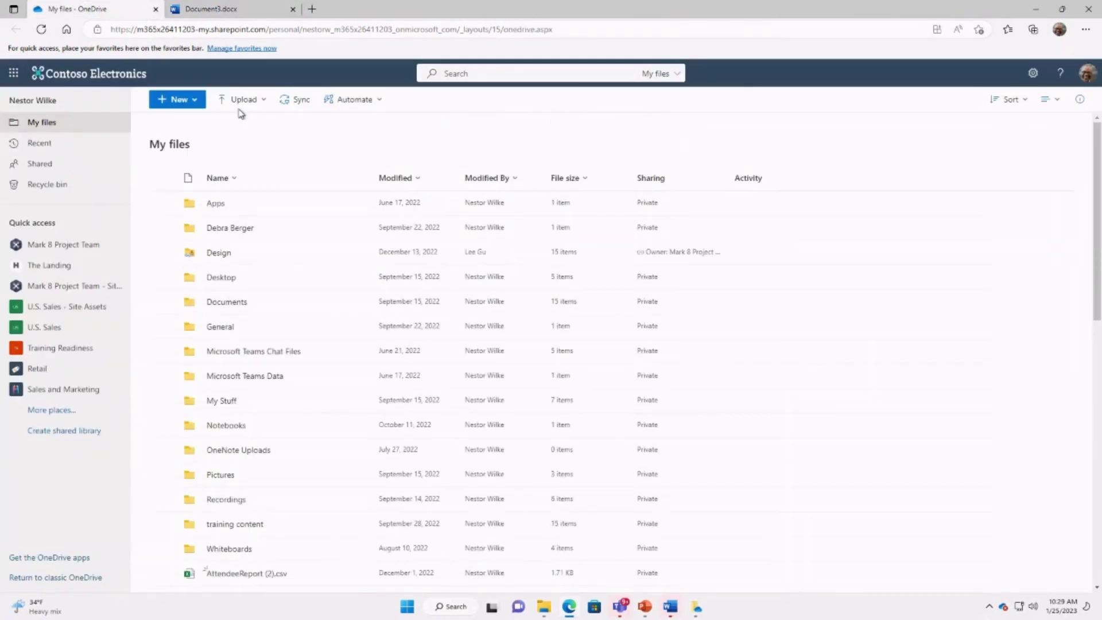
click(199, 104)
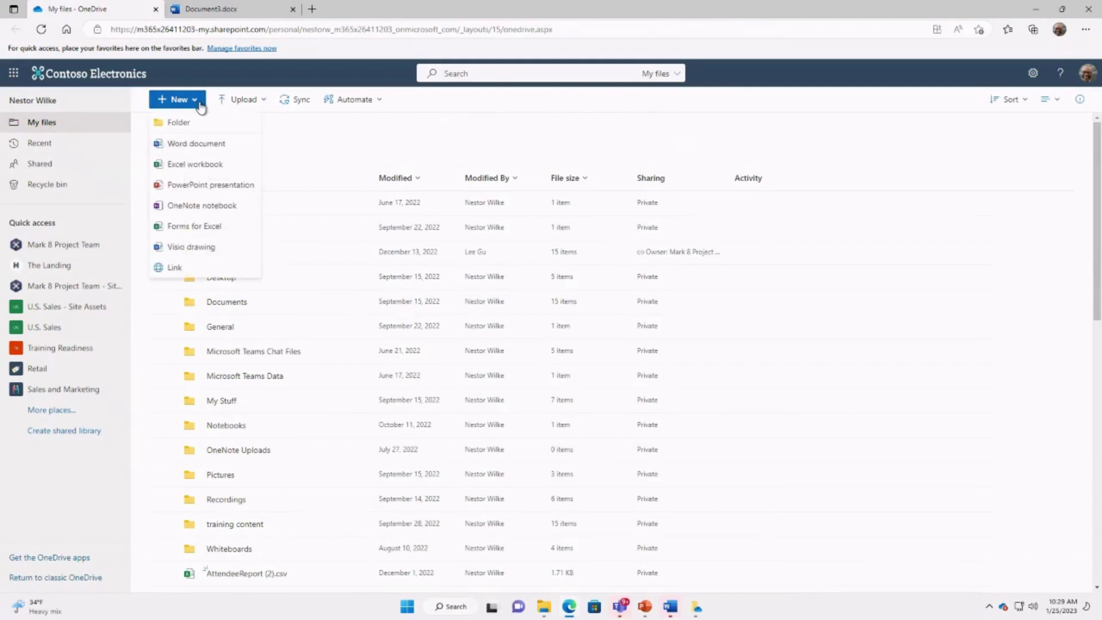
click(326, 160)
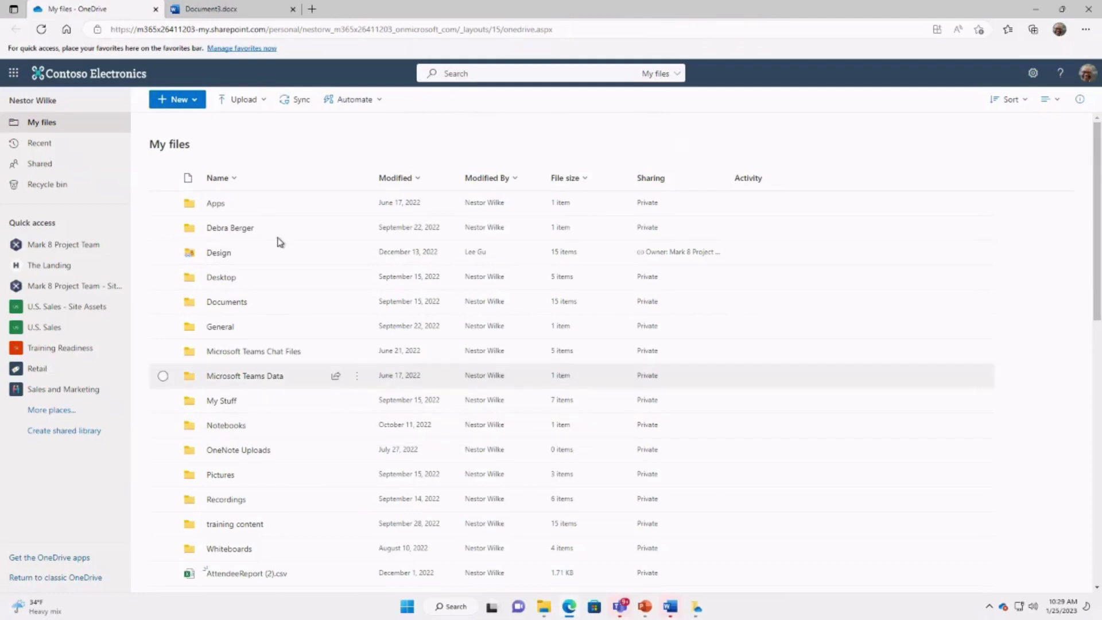
click(261, 109)
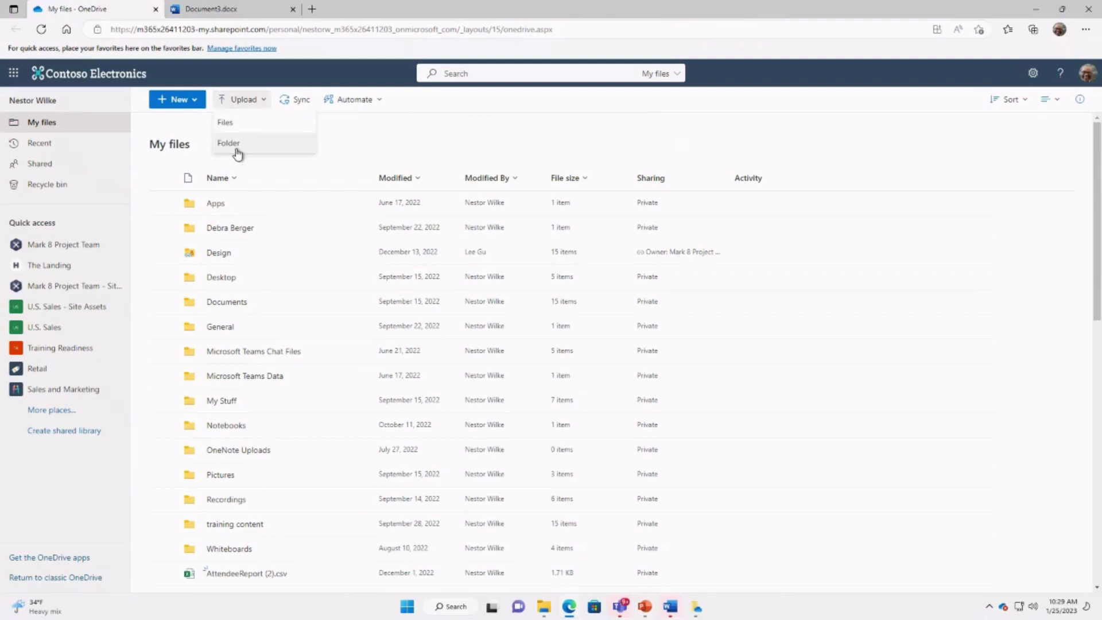
click(379, 161)
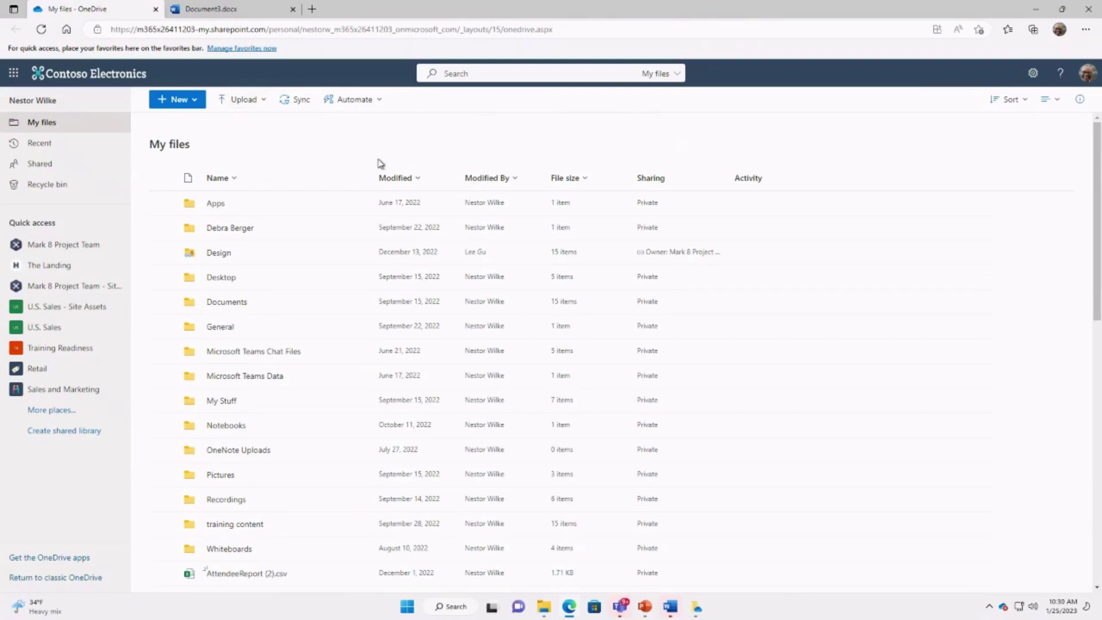
Scroll the My files list until Document (1).docx is visible.
scroll(534, 437, down, 1)
mouse_move(547, 615)
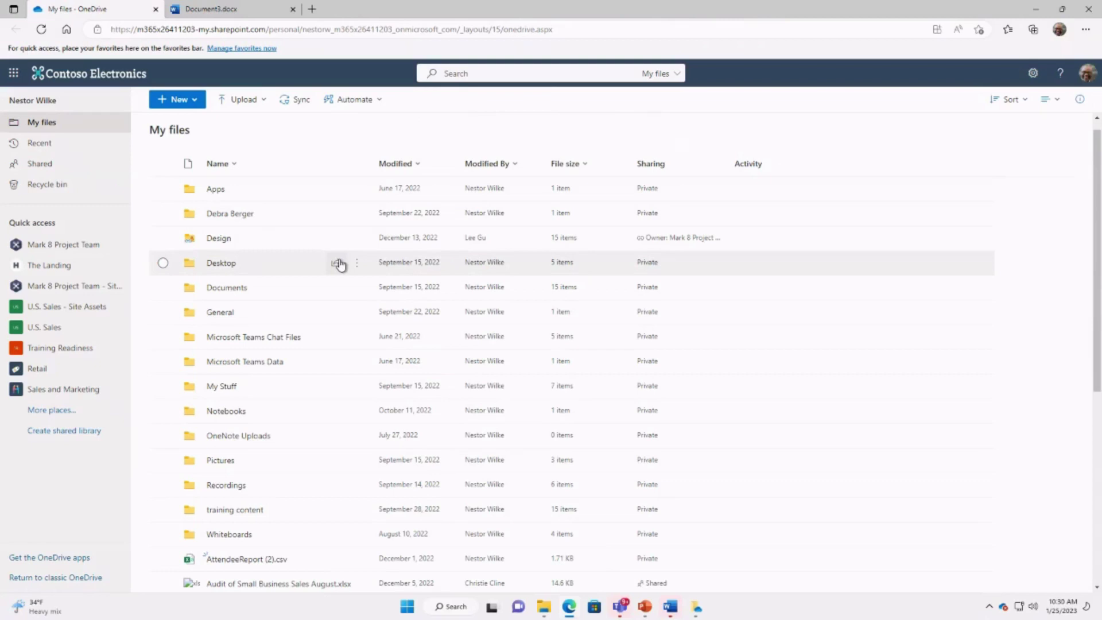
scroll(340, 264, down, 5)
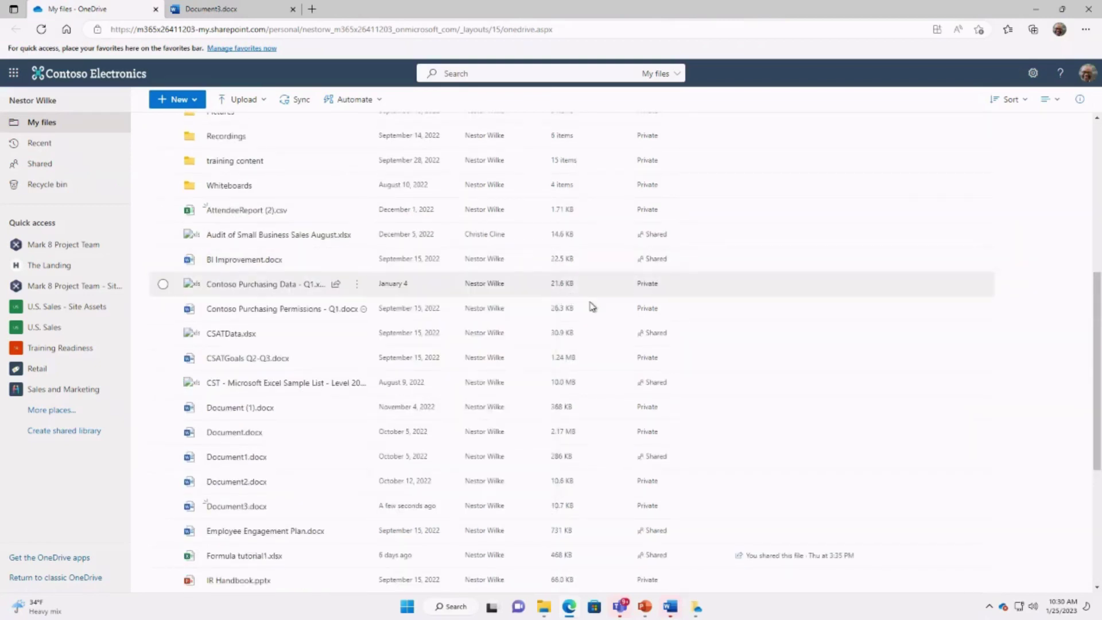
scroll(592, 306, up, 6)
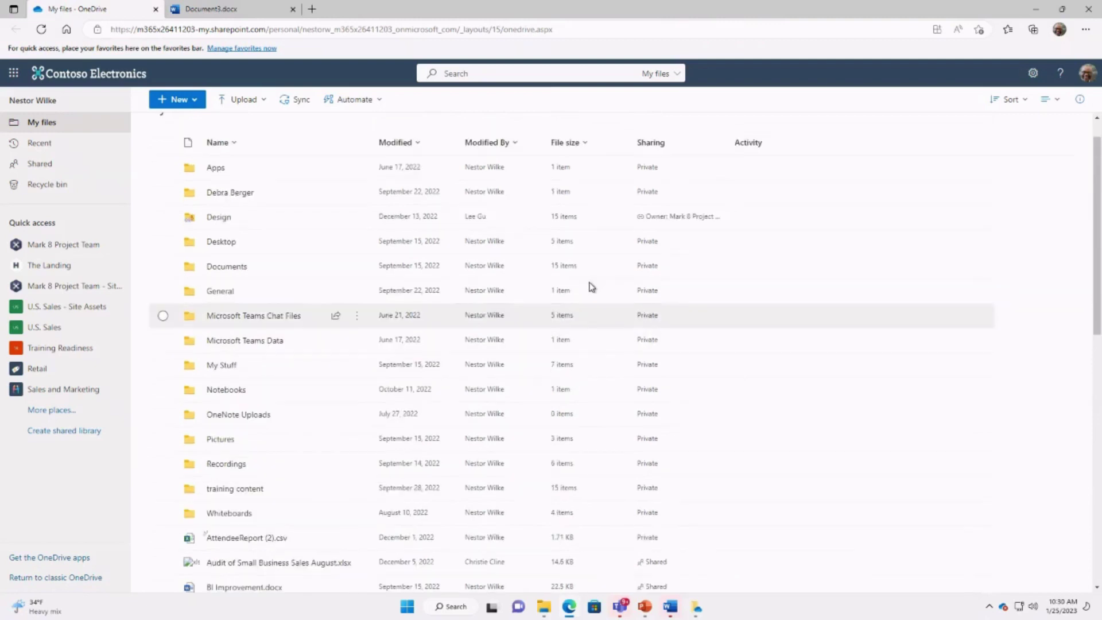
scroll(592, 287, up, 1)
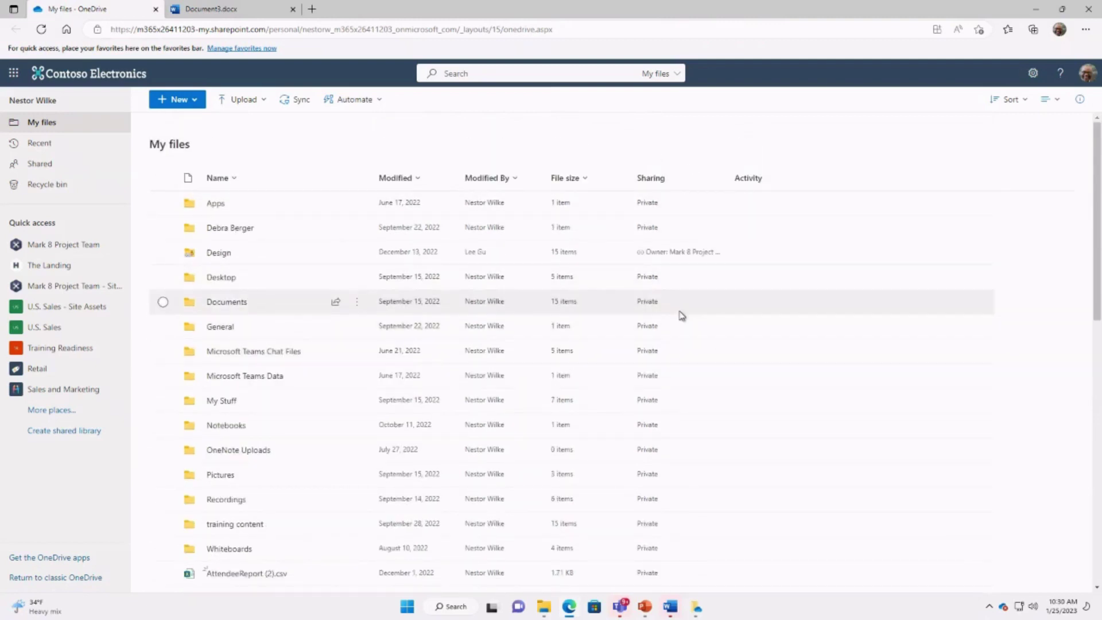
scroll(681, 315, down, 8)
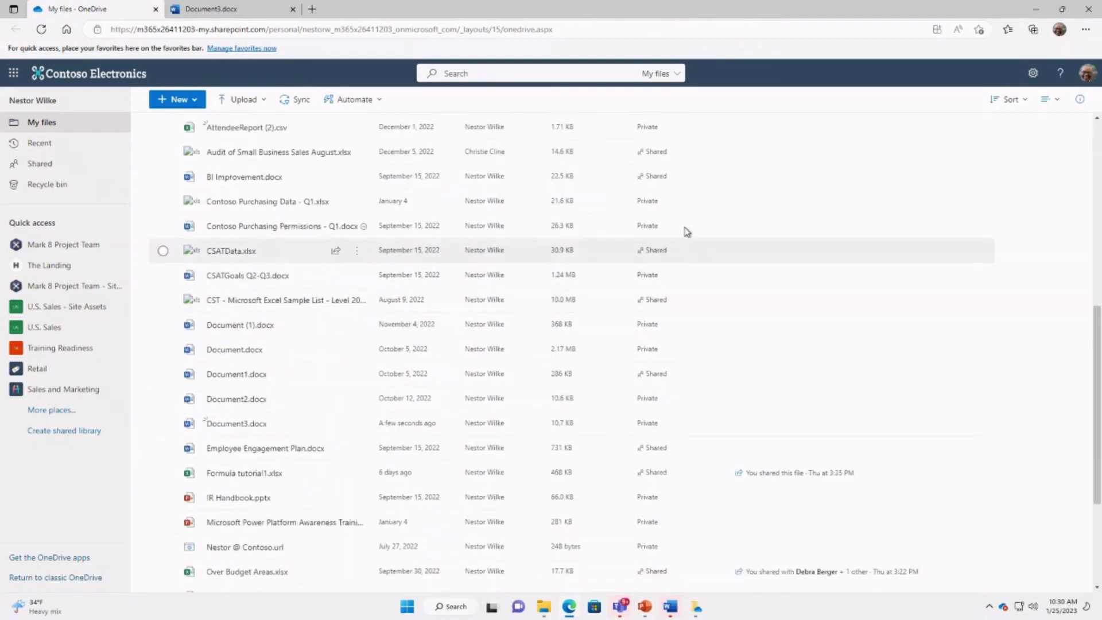
scroll(674, 154, down, 1)
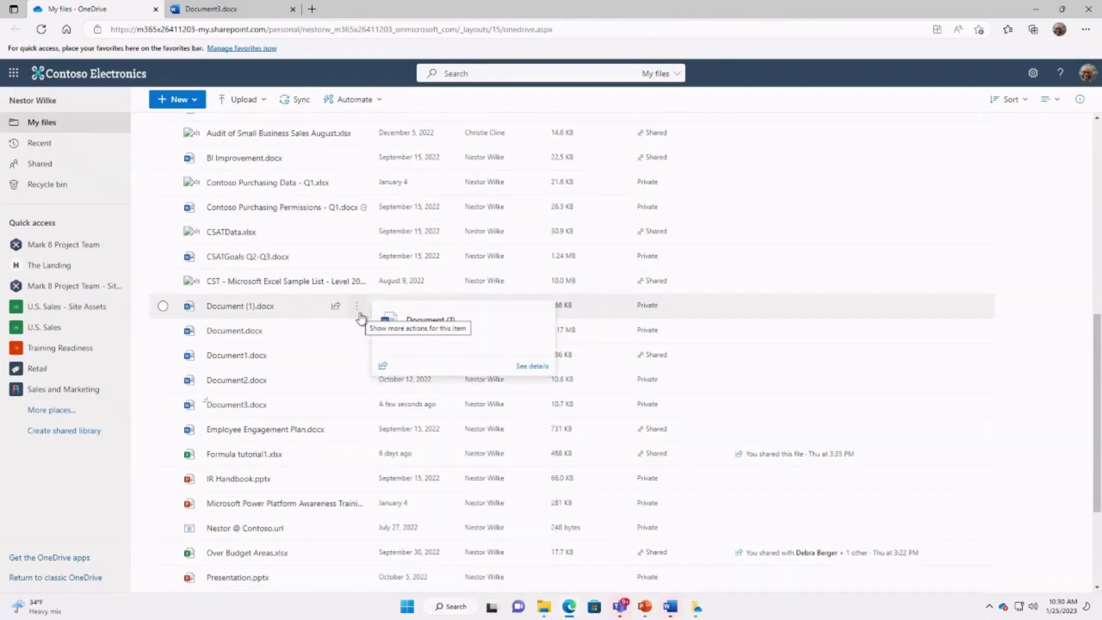
Select Document (1).docx and choose Share from its More actions menu.
click(164, 306)
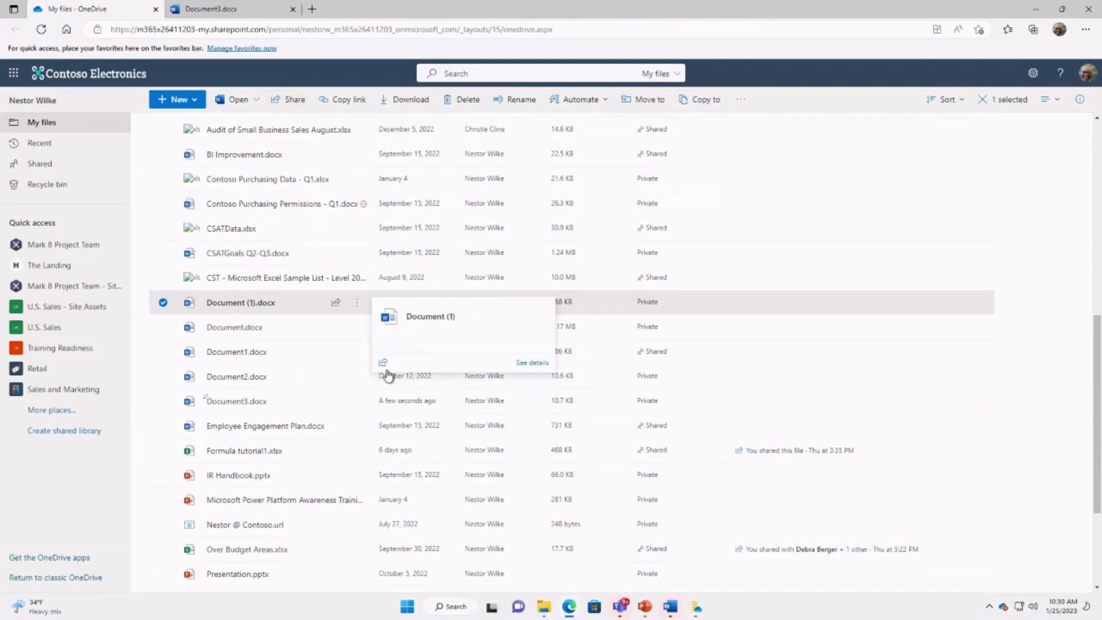
click(358, 304)
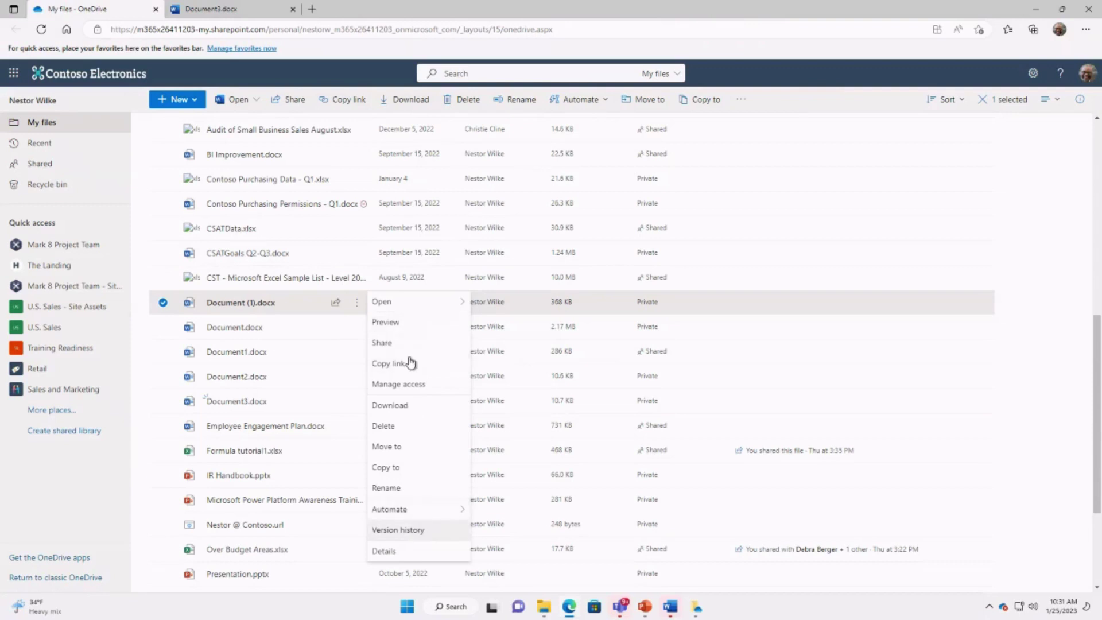
mouse_move(360, 301)
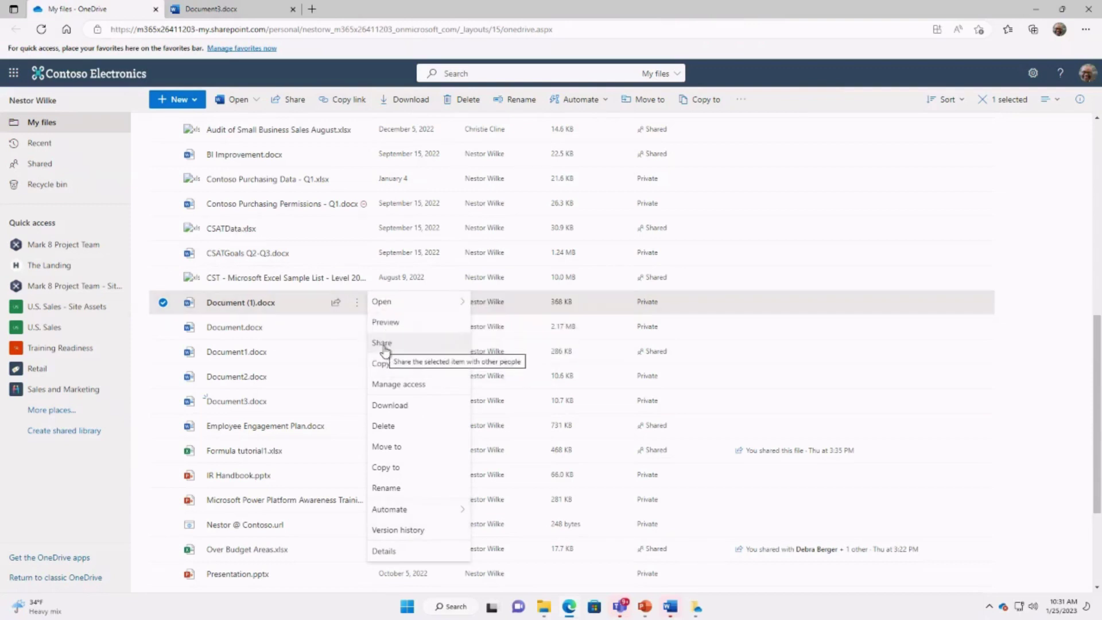
click(383, 345)
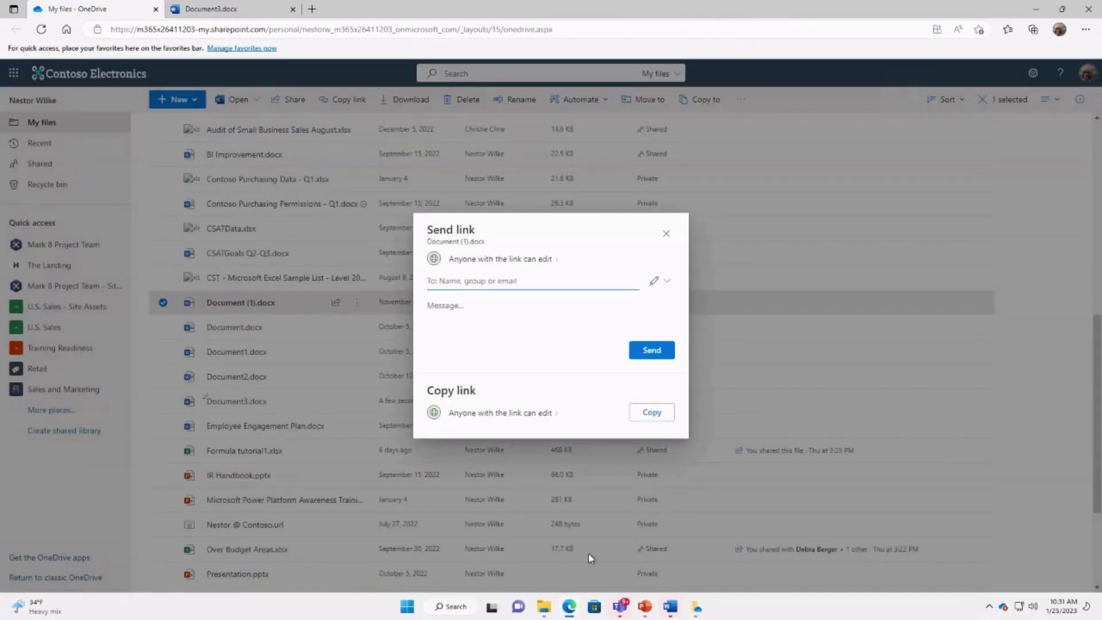
Close the stray AttendeeReport (2).csv sharing window.
click(699, 614)
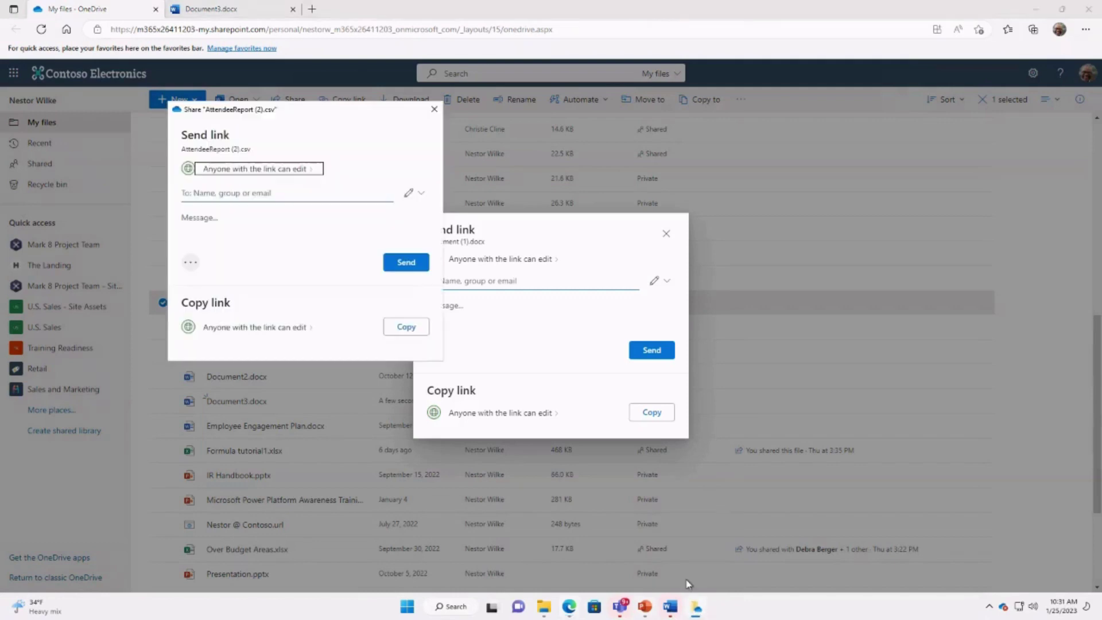
drag(318, 118, 277, 227)
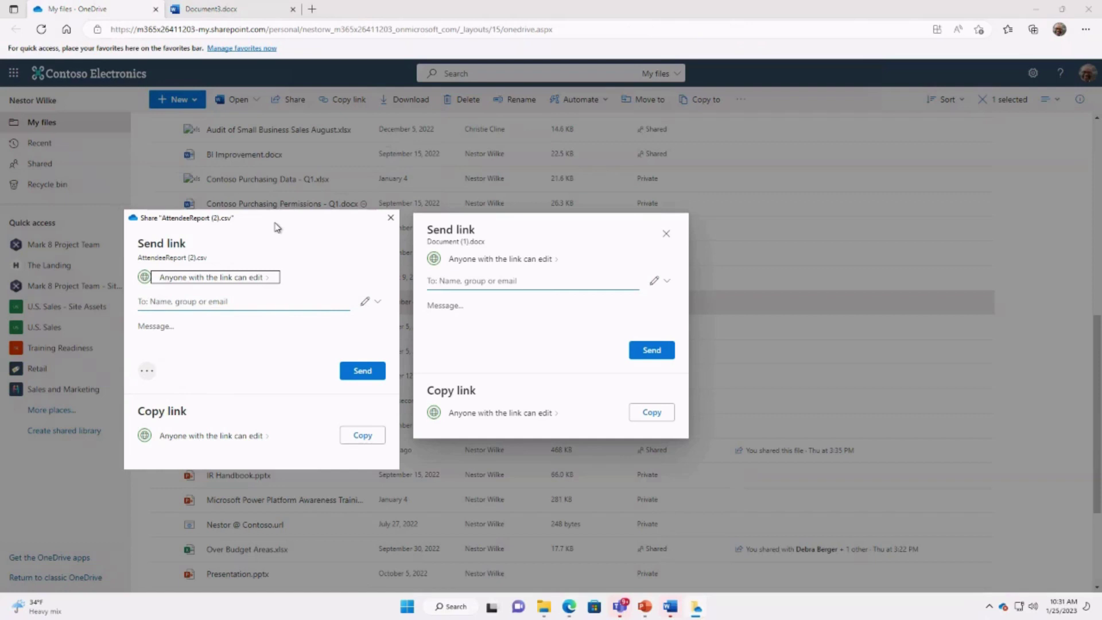
click(266, 280)
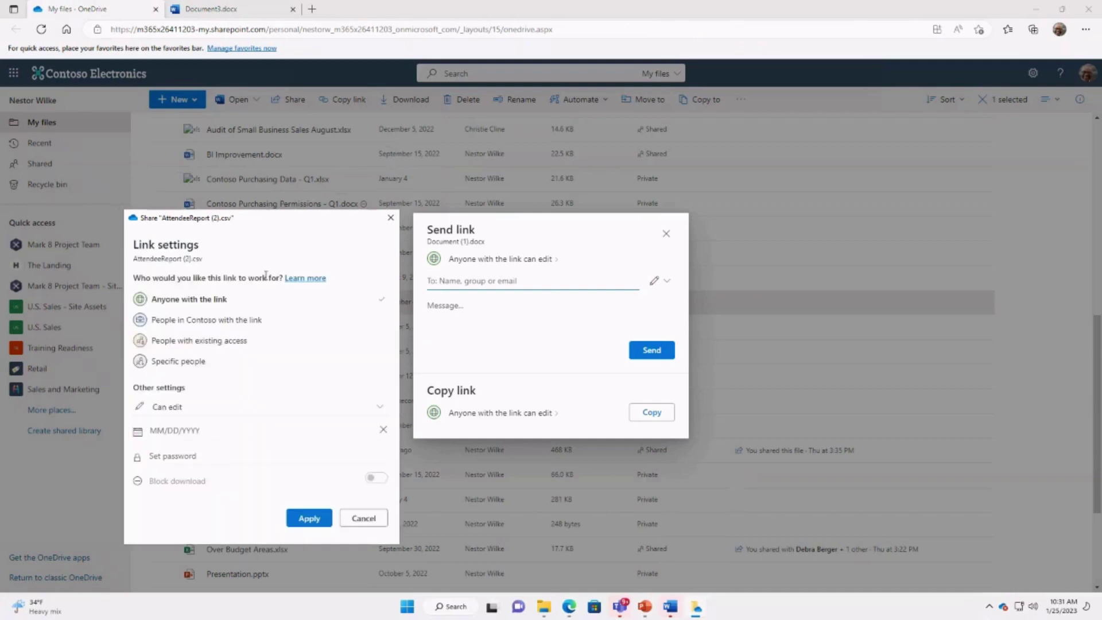
click(390, 218)
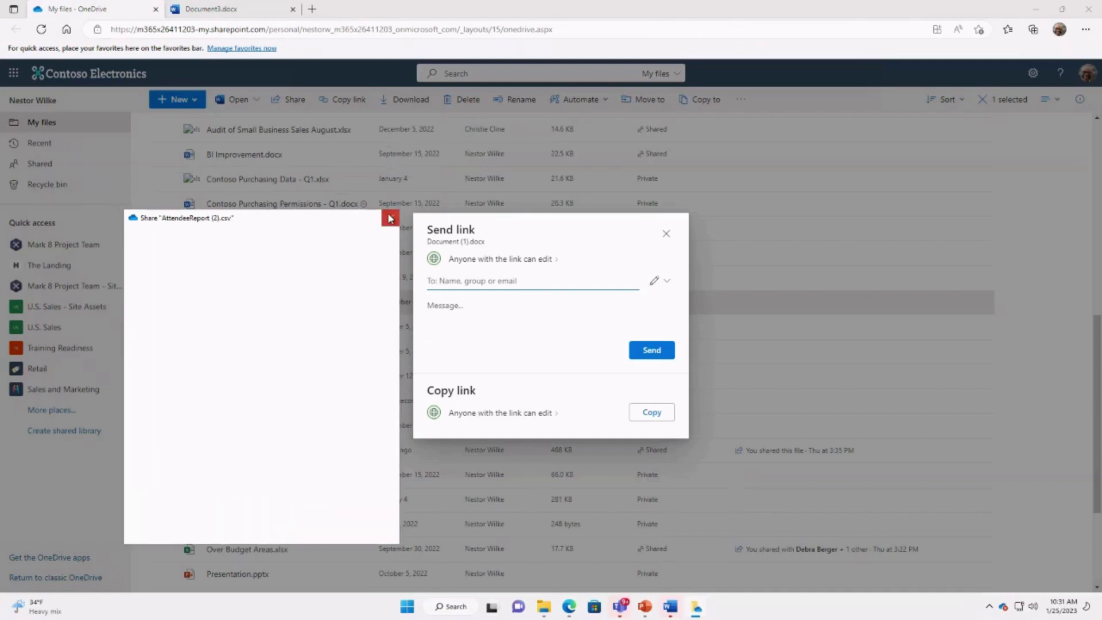
Limit the Document (1).docx link to People in Contoso with Can edit and apply it.
click(556, 261)
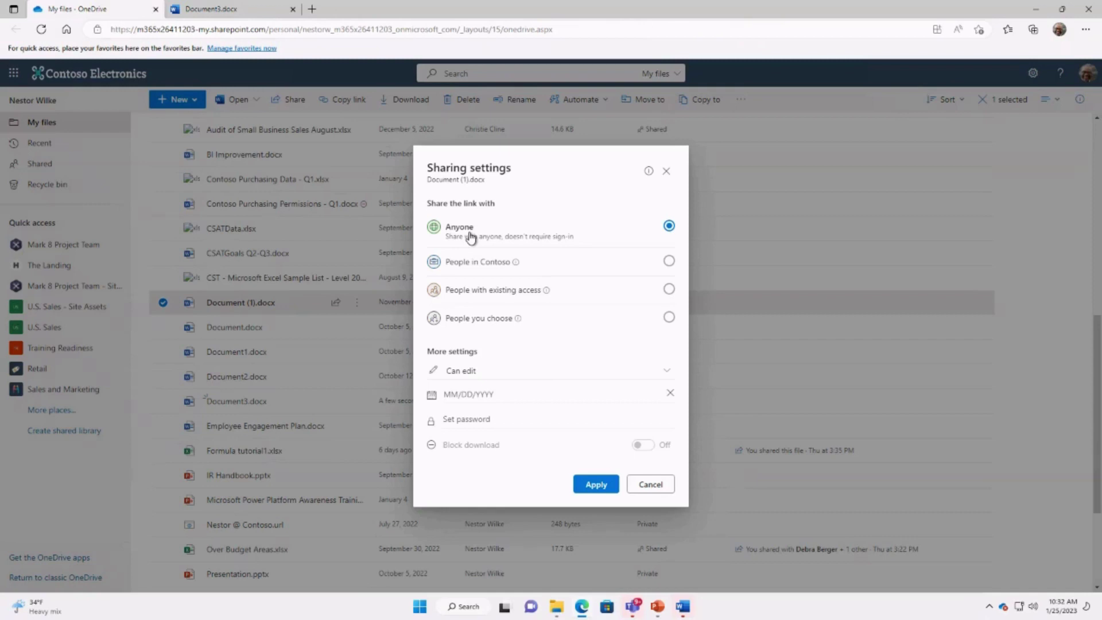
click(540, 263)
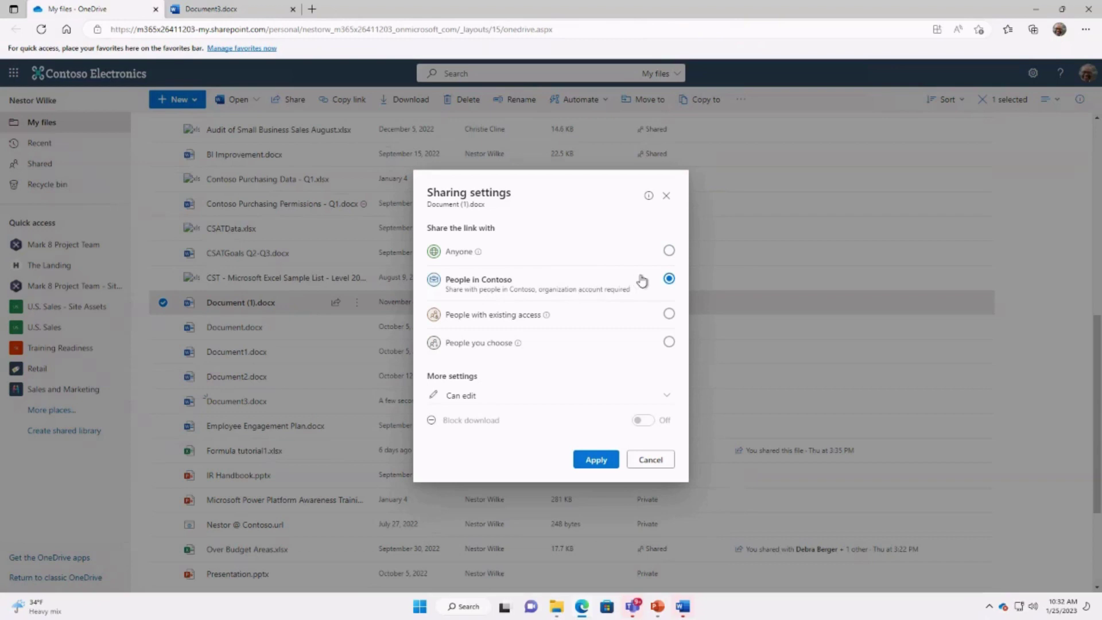
click(578, 322)
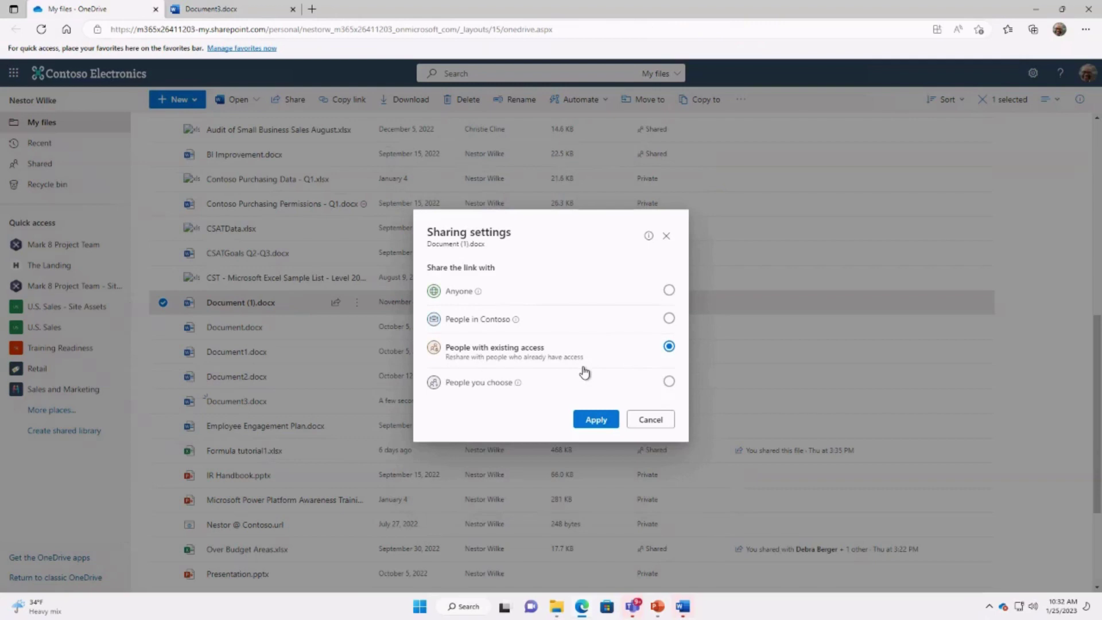
click(551, 388)
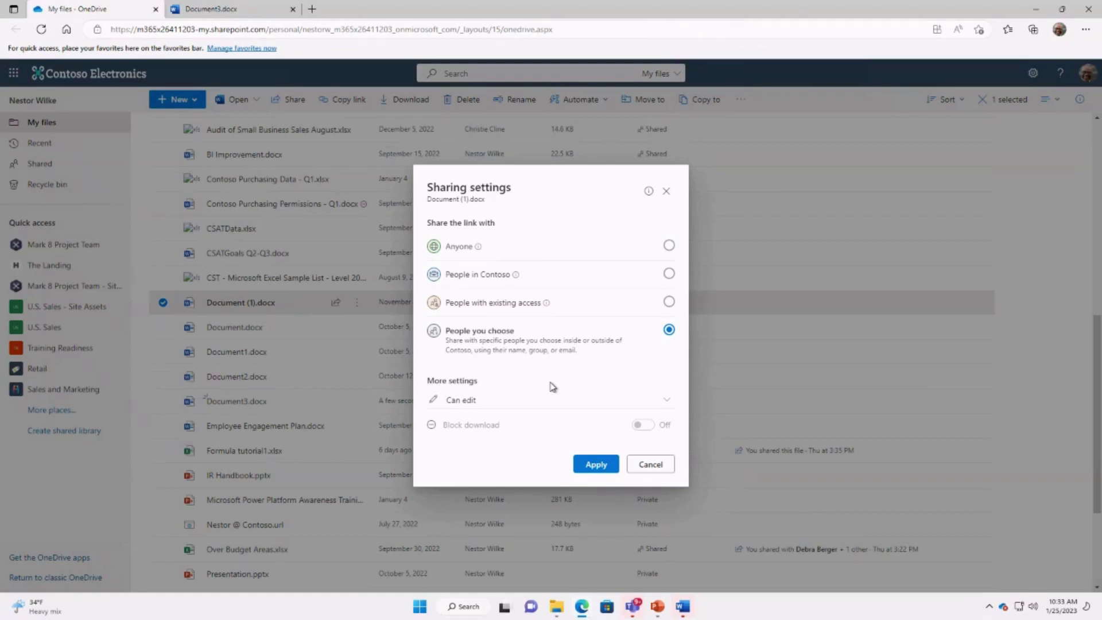
click(566, 276)
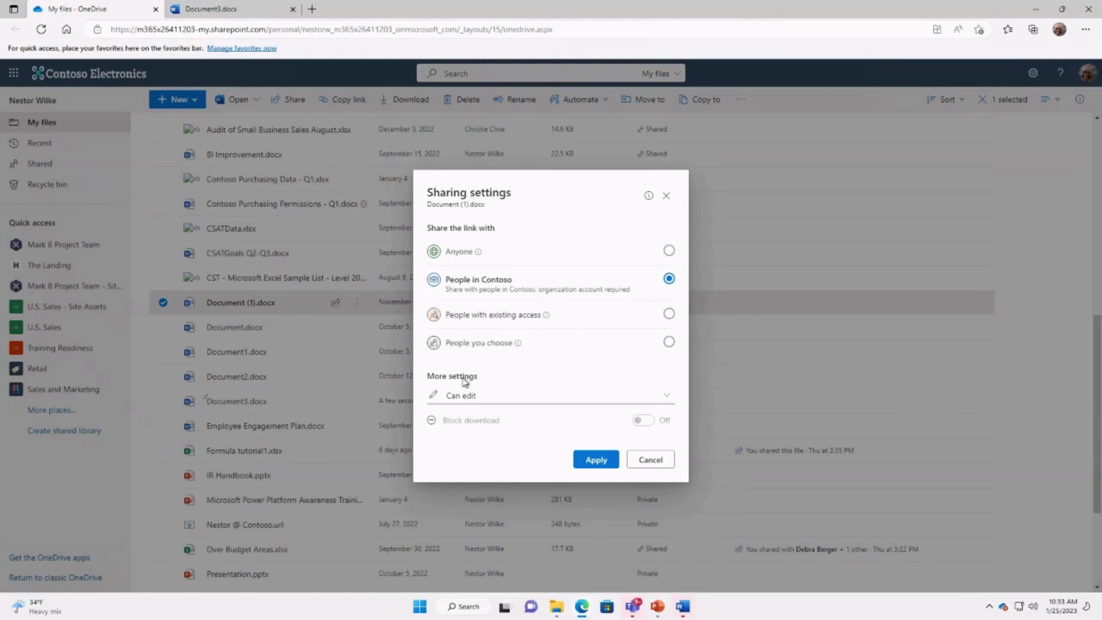
click(495, 401)
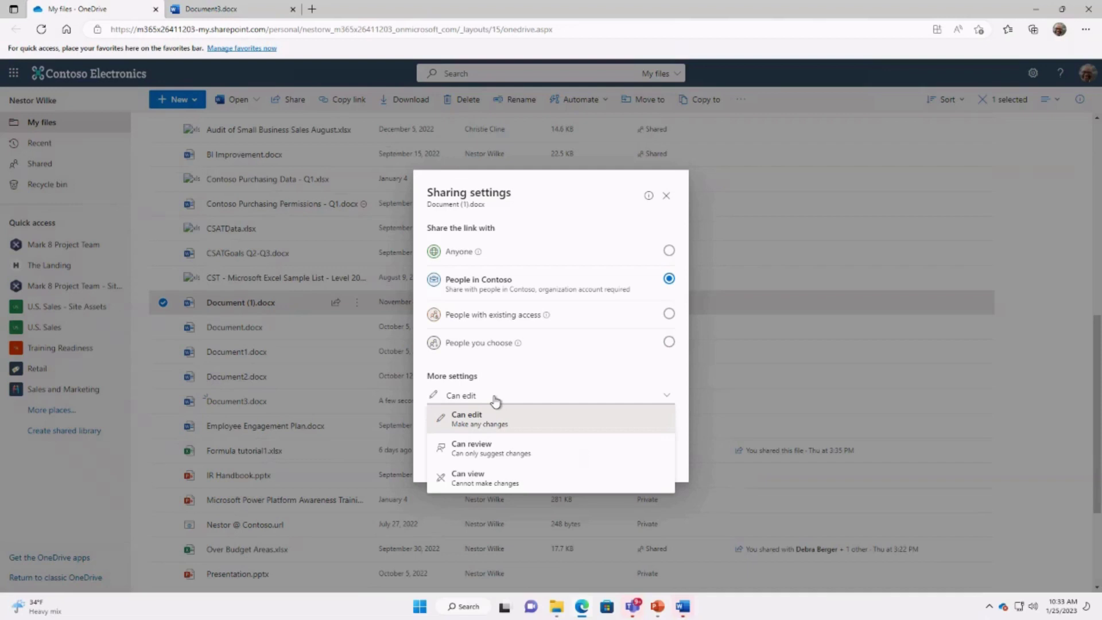
click(495, 401)
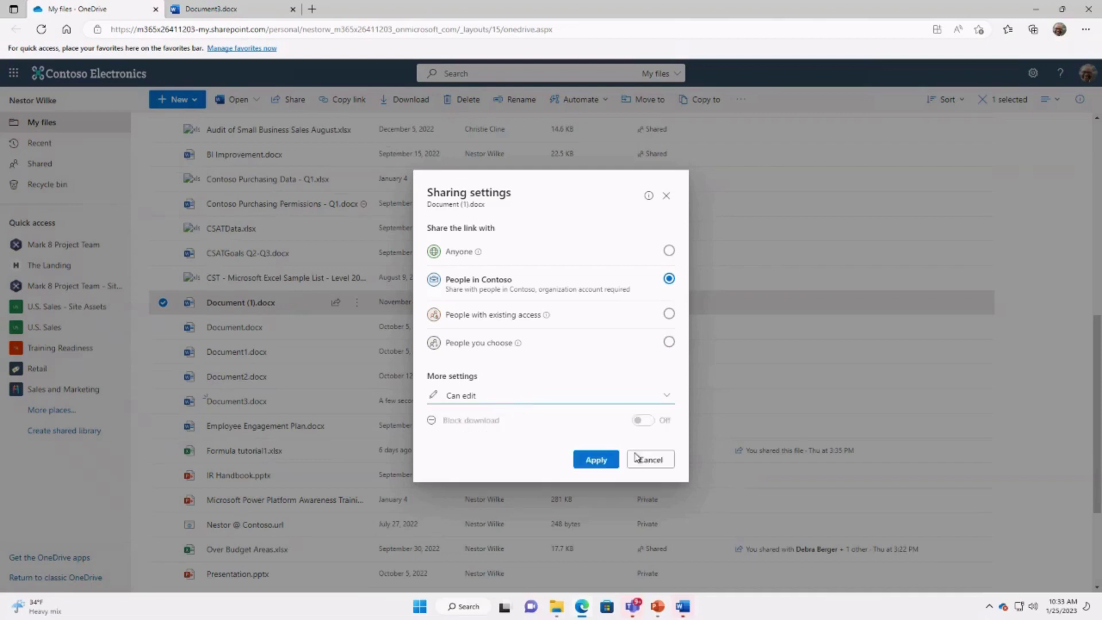
click(668, 399)
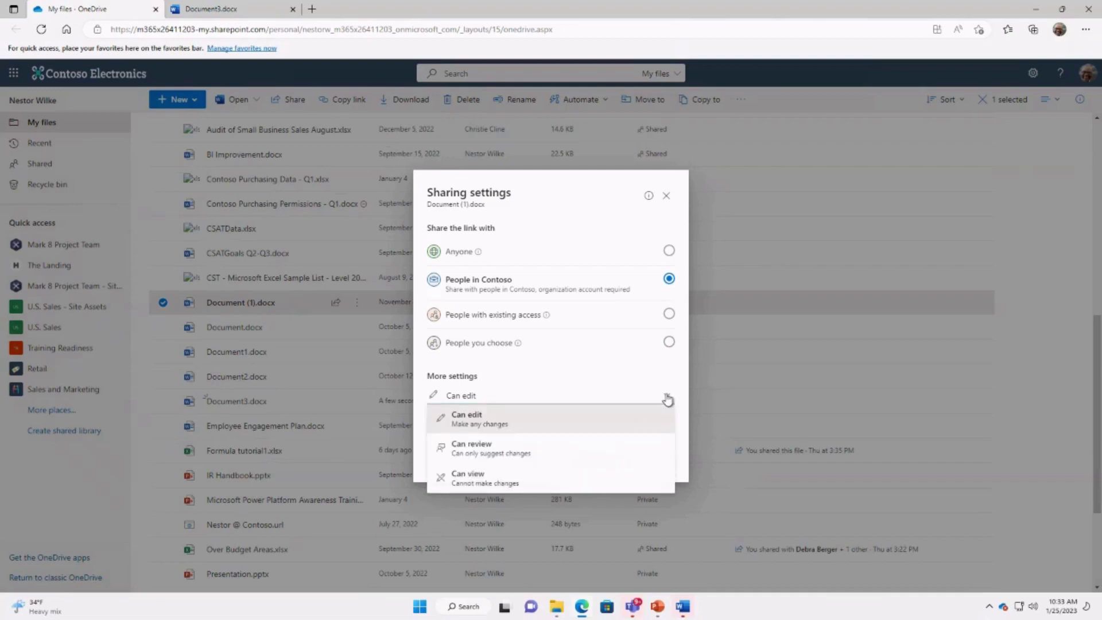
click(614, 422)
click(597, 466)
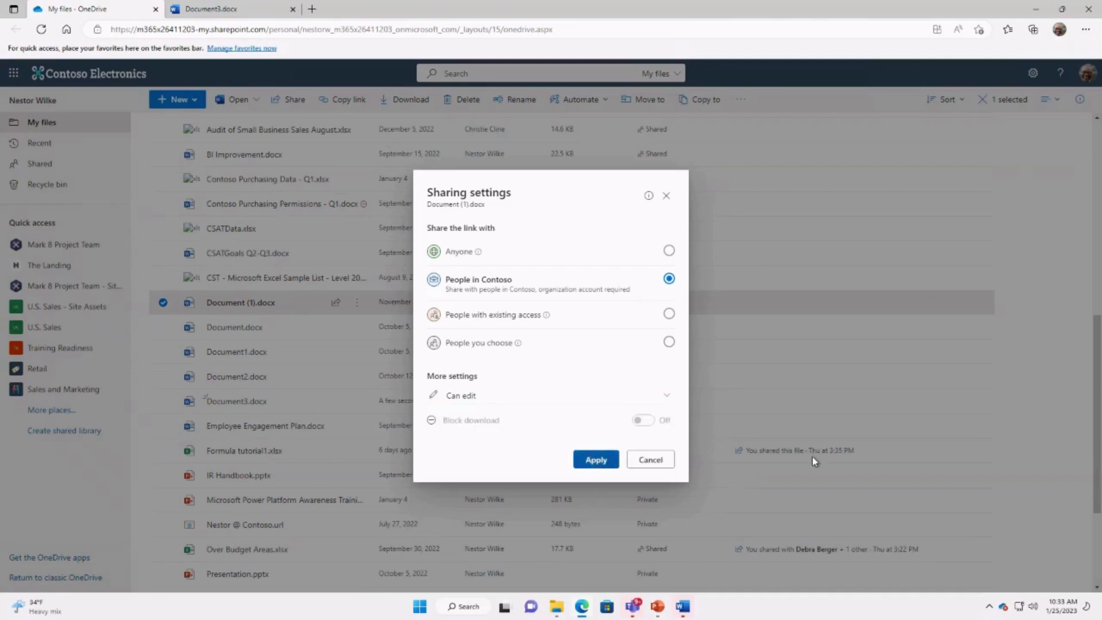
Add Mark 8 Project Team and one colleague as recipients of the link.
click(593, 279)
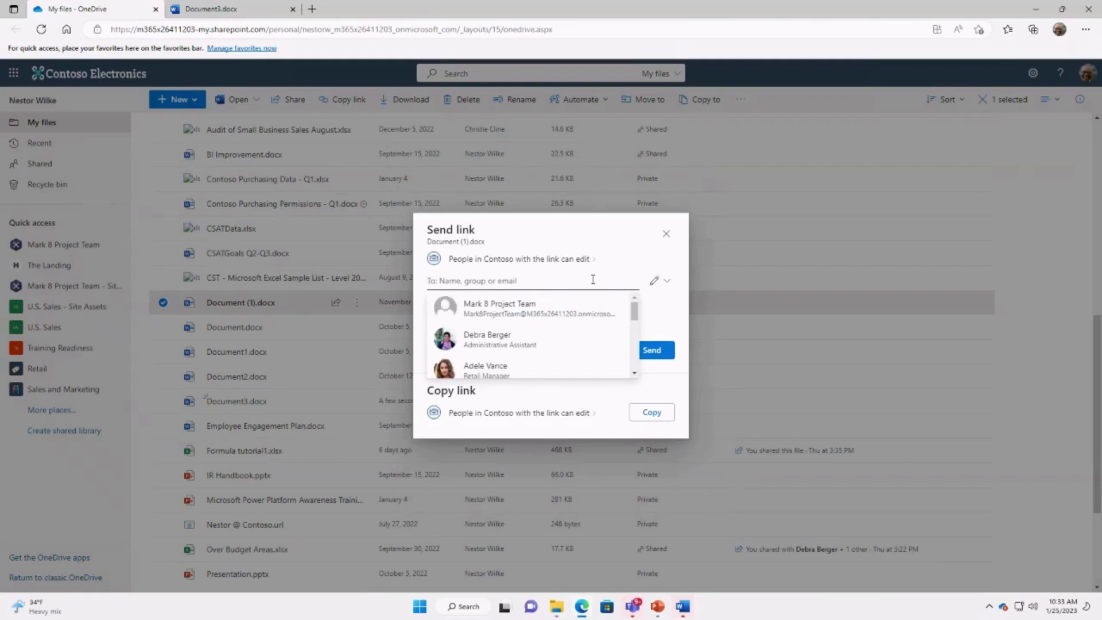
key(Down)
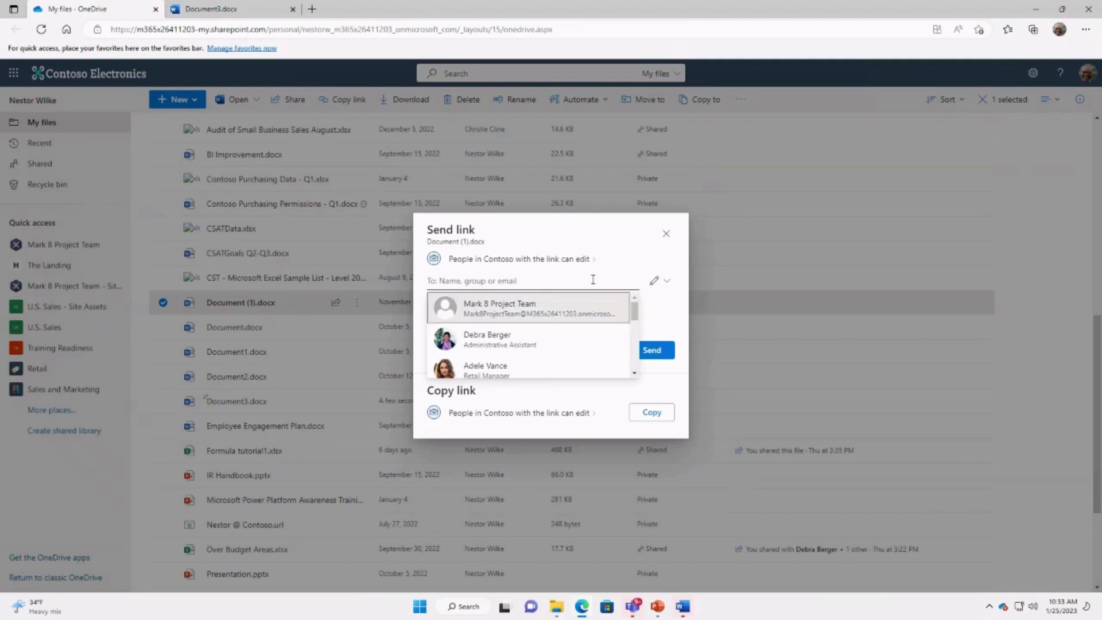
key(Return)
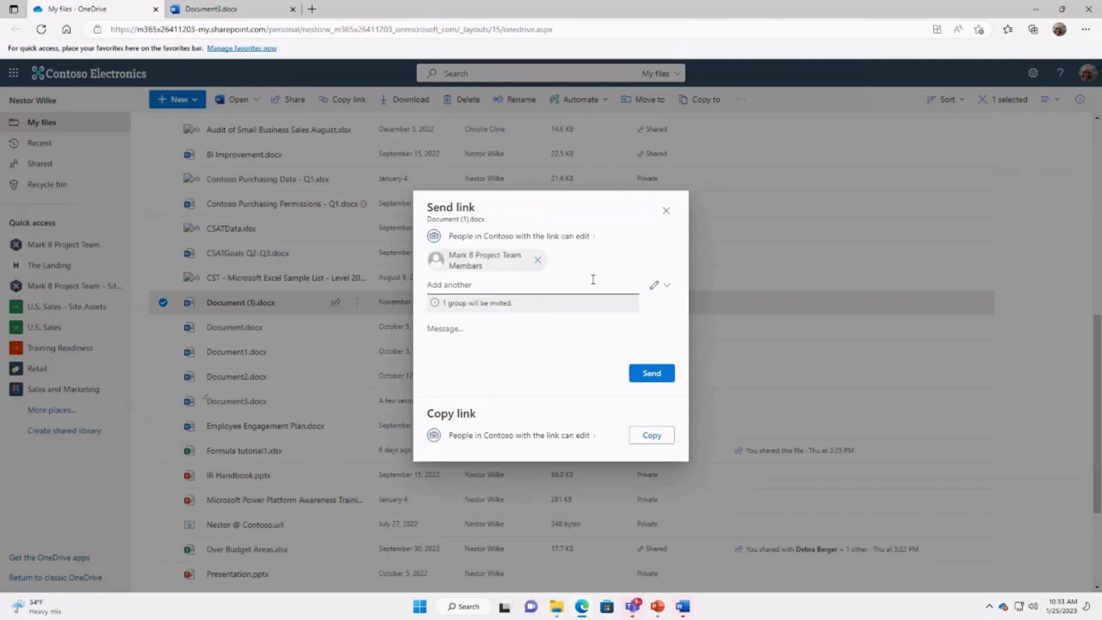
text(debra)
key(Return)
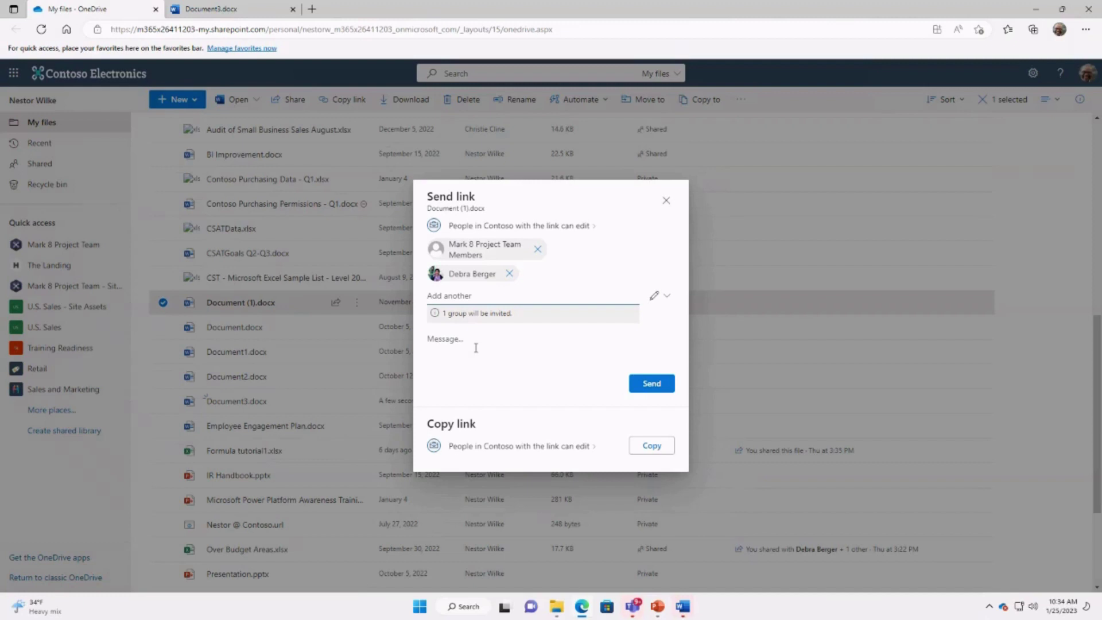
Send the link with the note 'Please review this before cur upcoming meeting' and dismiss the confirmation.
text(Please review this before c)
text(ur upcoming meeting)
click(643, 389)
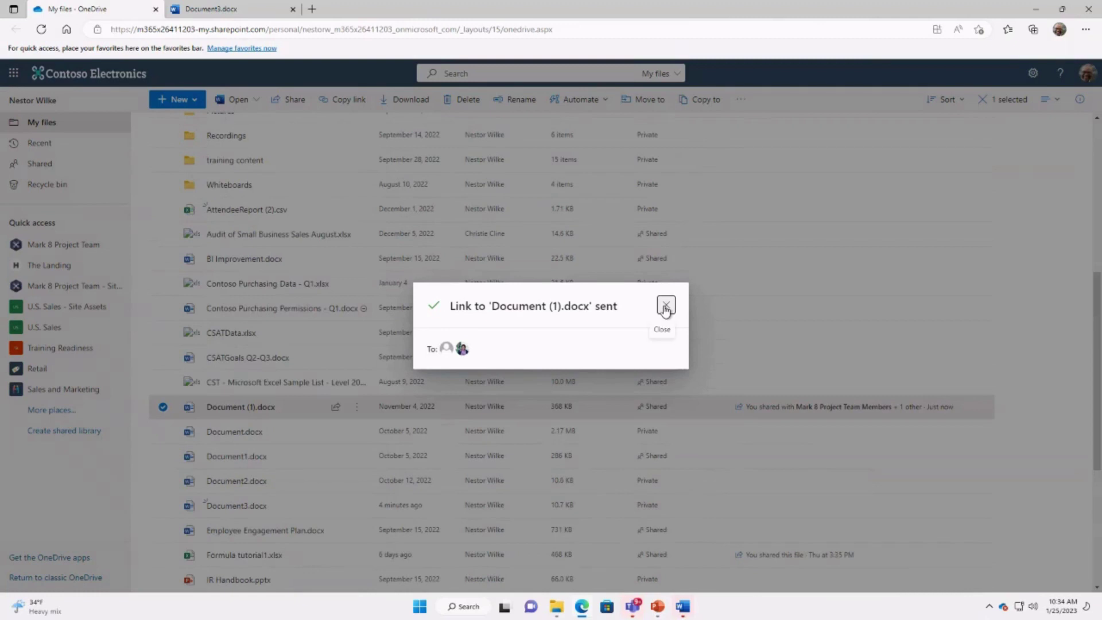
click(665, 306)
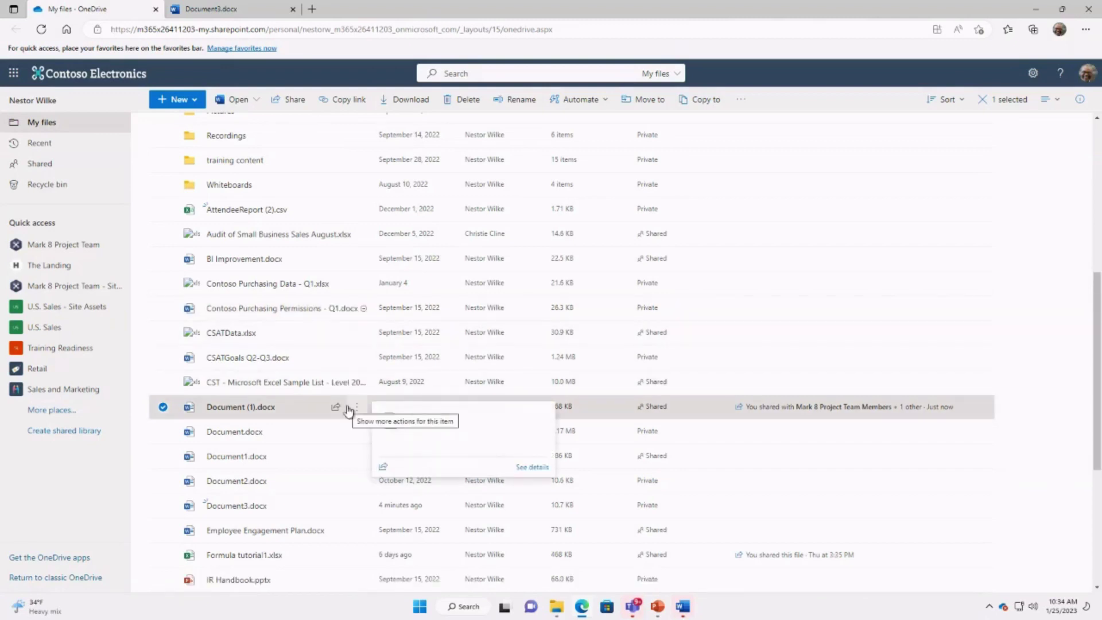
Open sharing for Contoso Purchasing Permissions - Q1, cancel link settings, and close without sending.
click(684, 607)
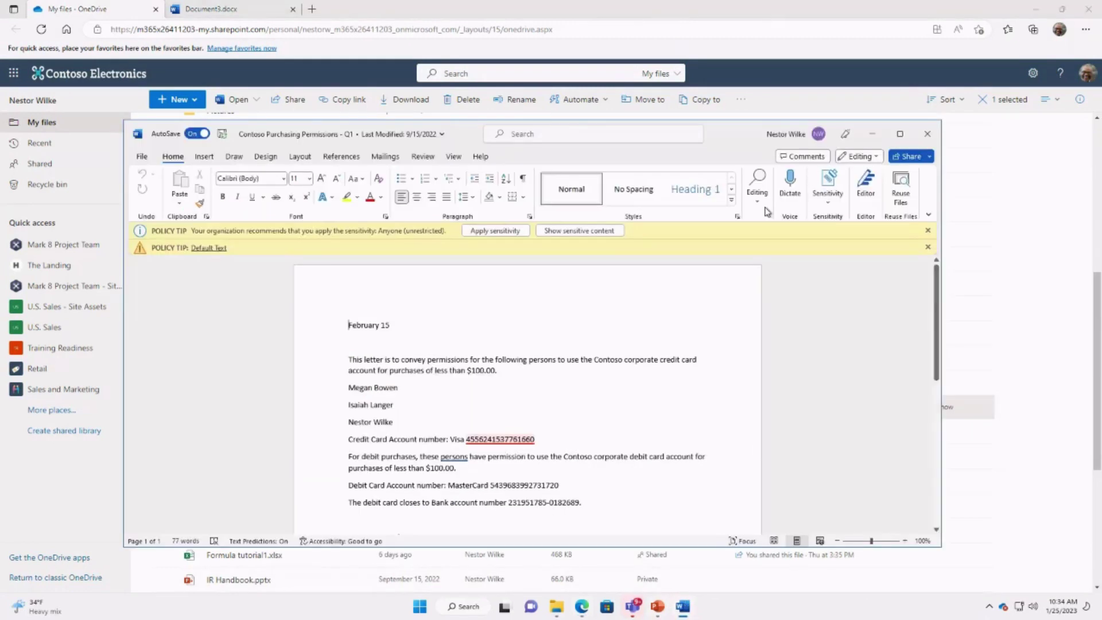
click(903, 160)
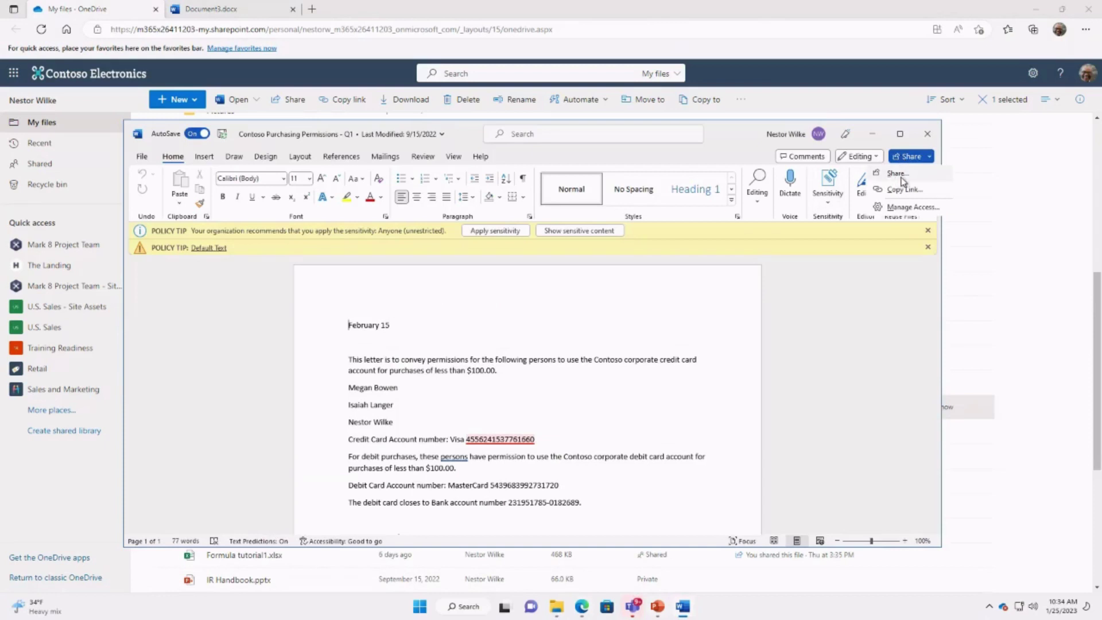
click(900, 175)
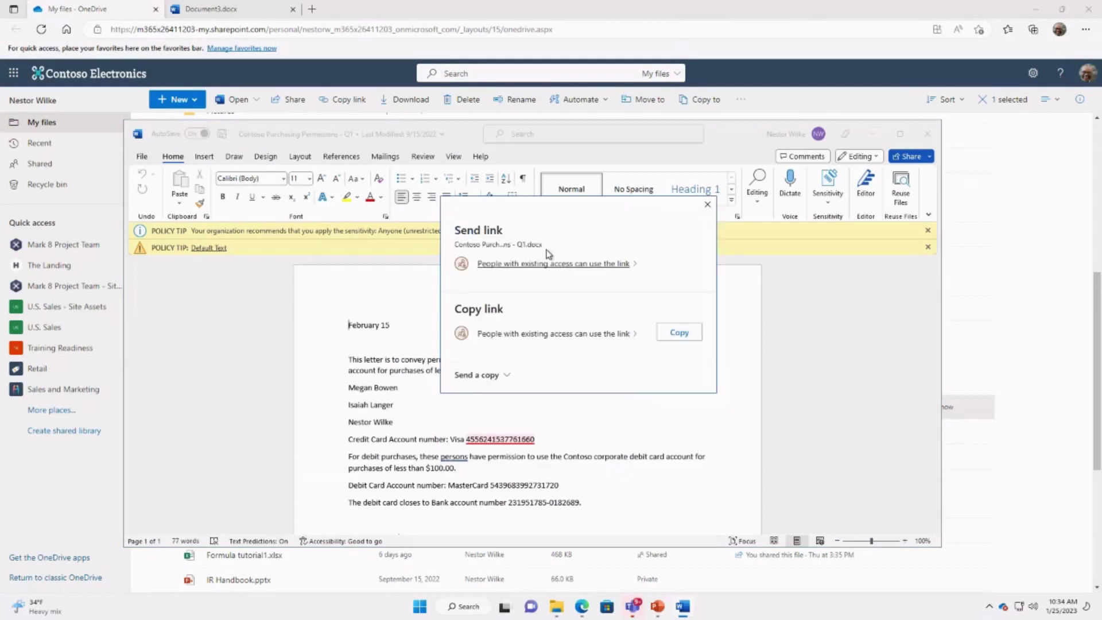
click(569, 264)
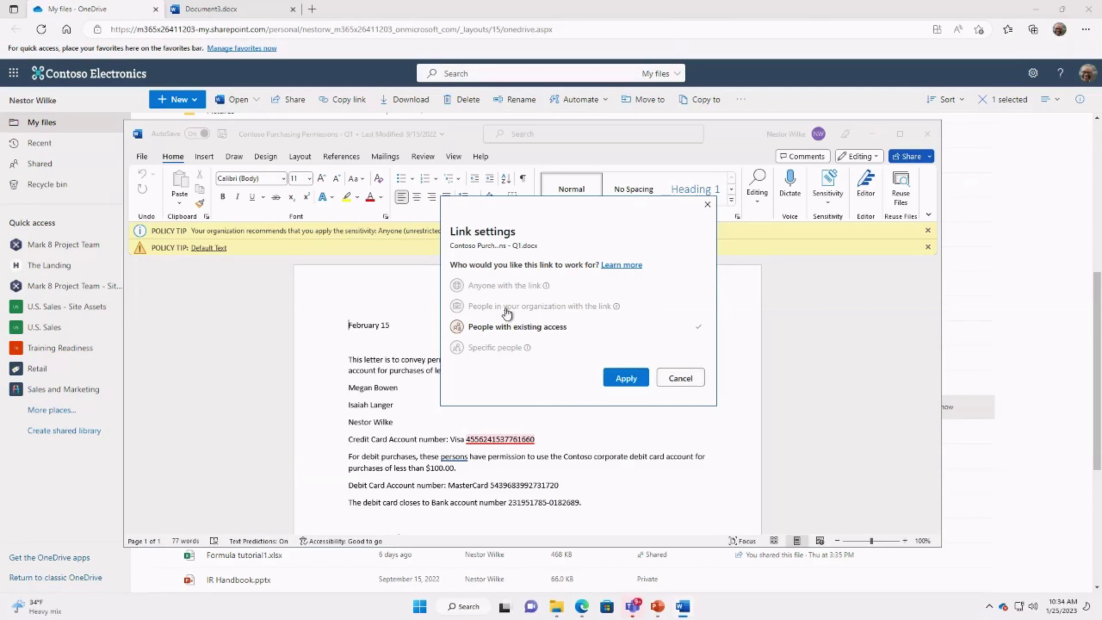
click(681, 379)
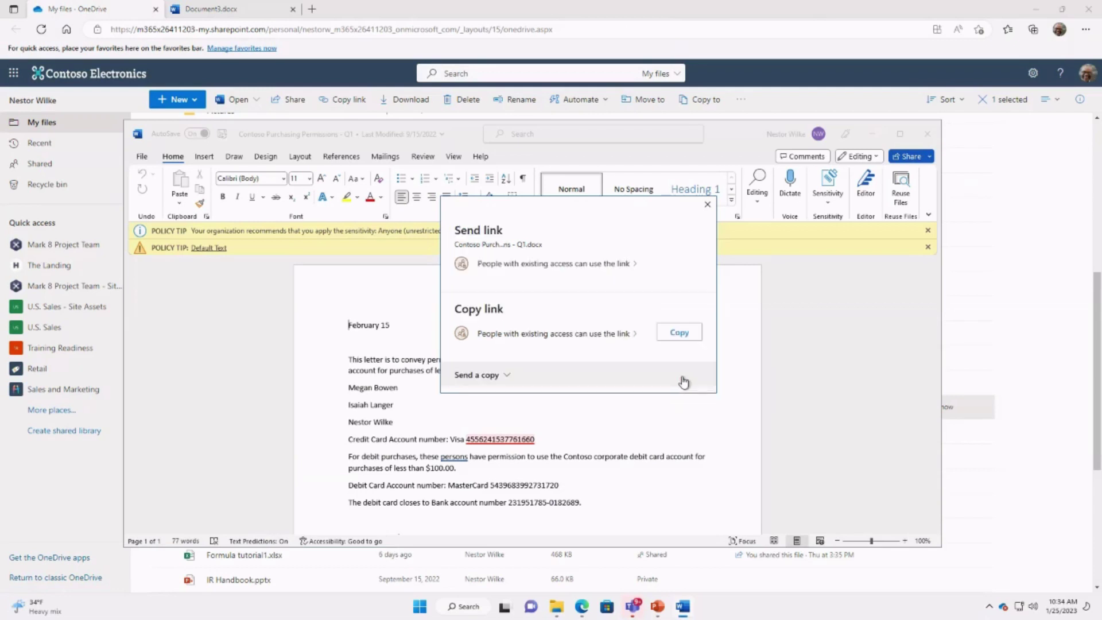
click(708, 204)
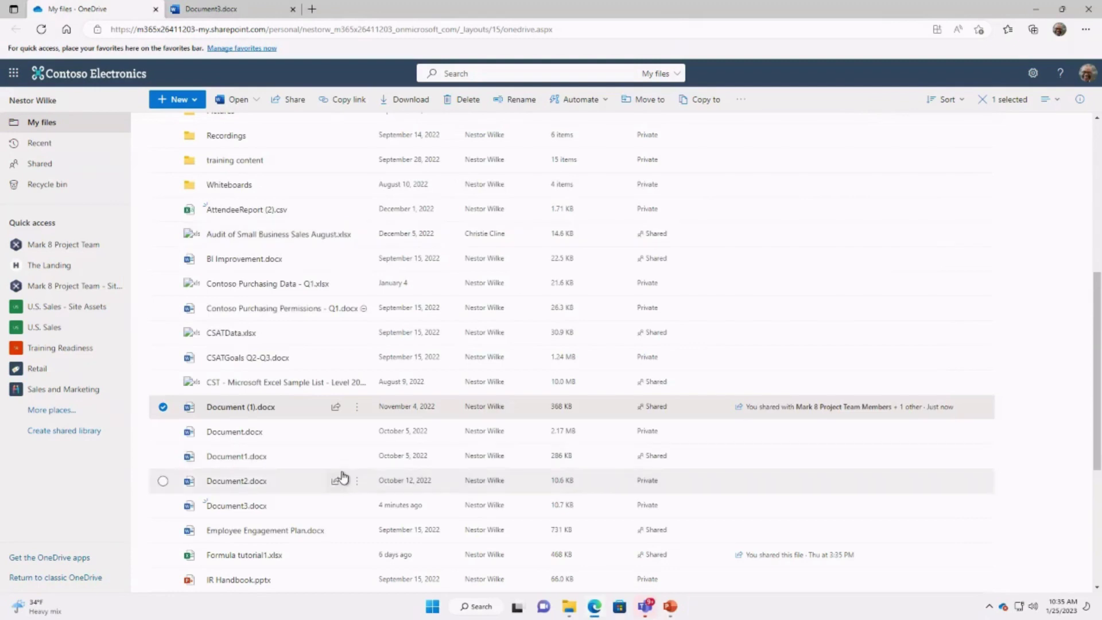
Check the Open options for AttendeeReport (2).csv, then switch to the Document3.docx tab.
scroll(343, 476, up, 6)
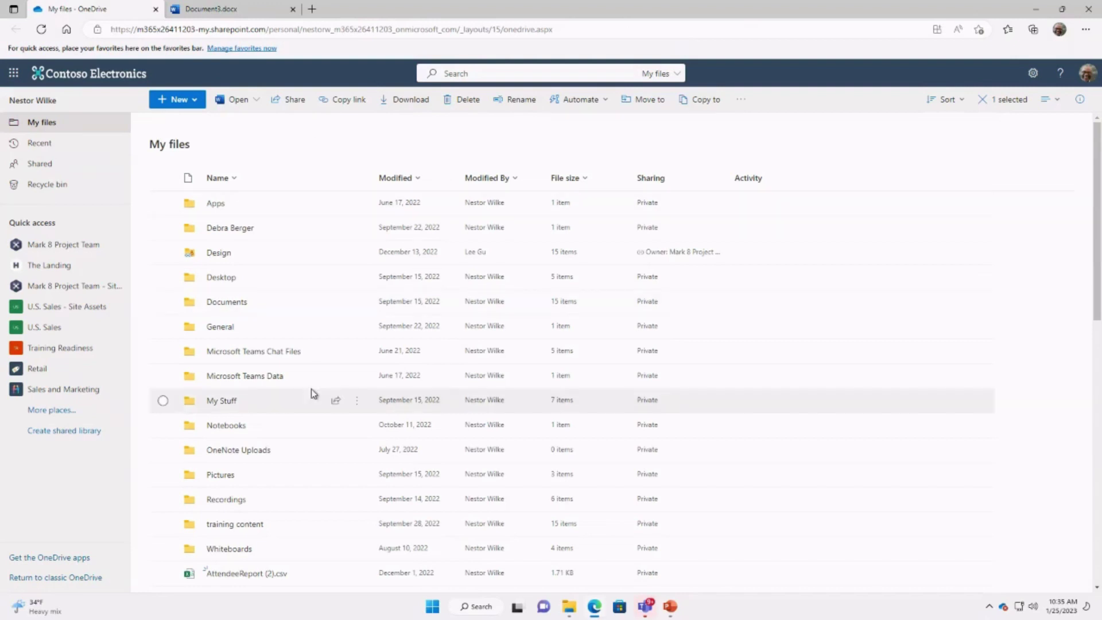
scroll(315, 388, down, 4)
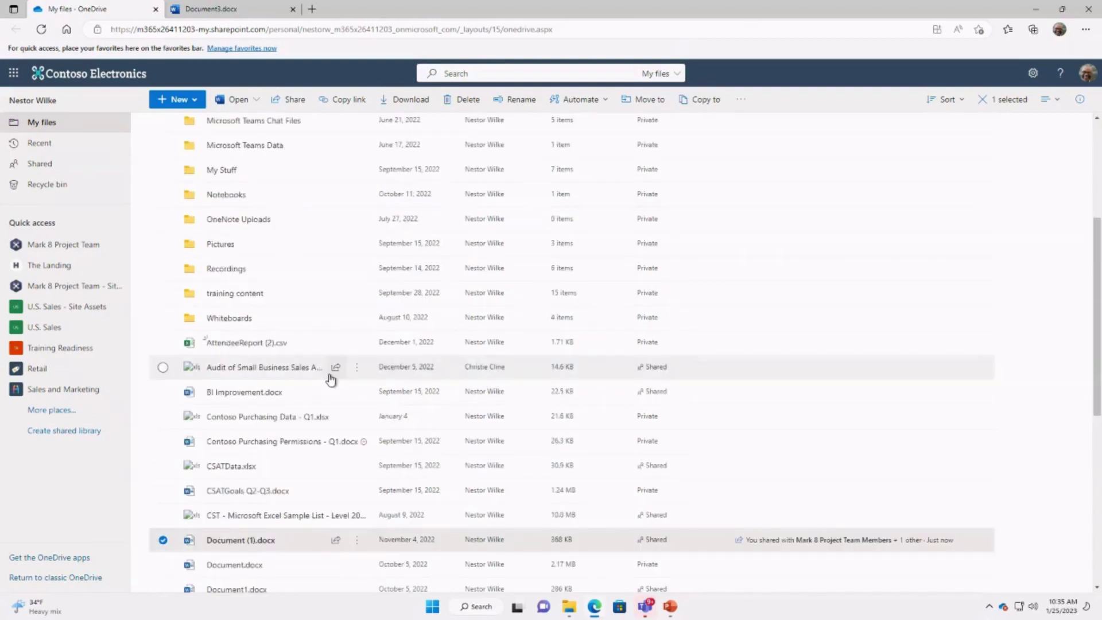
mouse_move(311, 346)
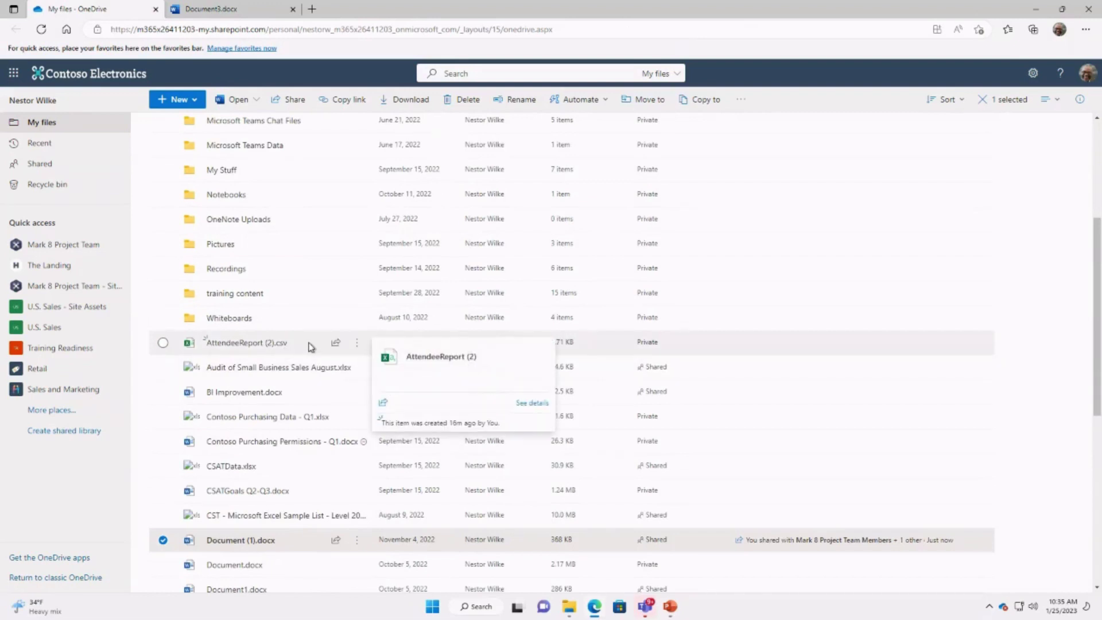
click(360, 344)
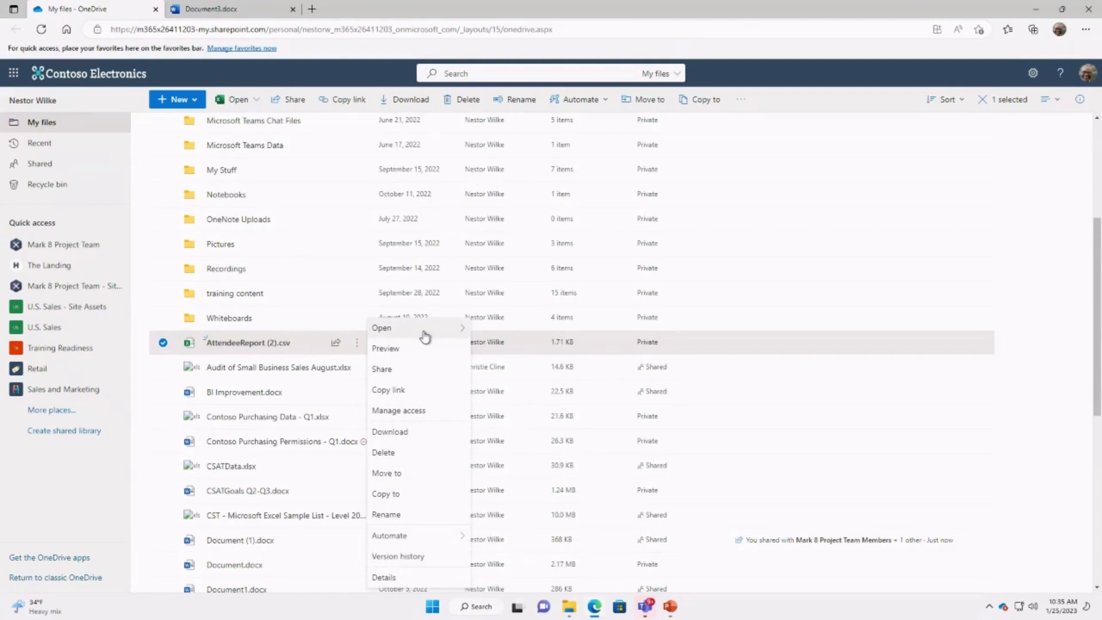
mouse_move(425, 337)
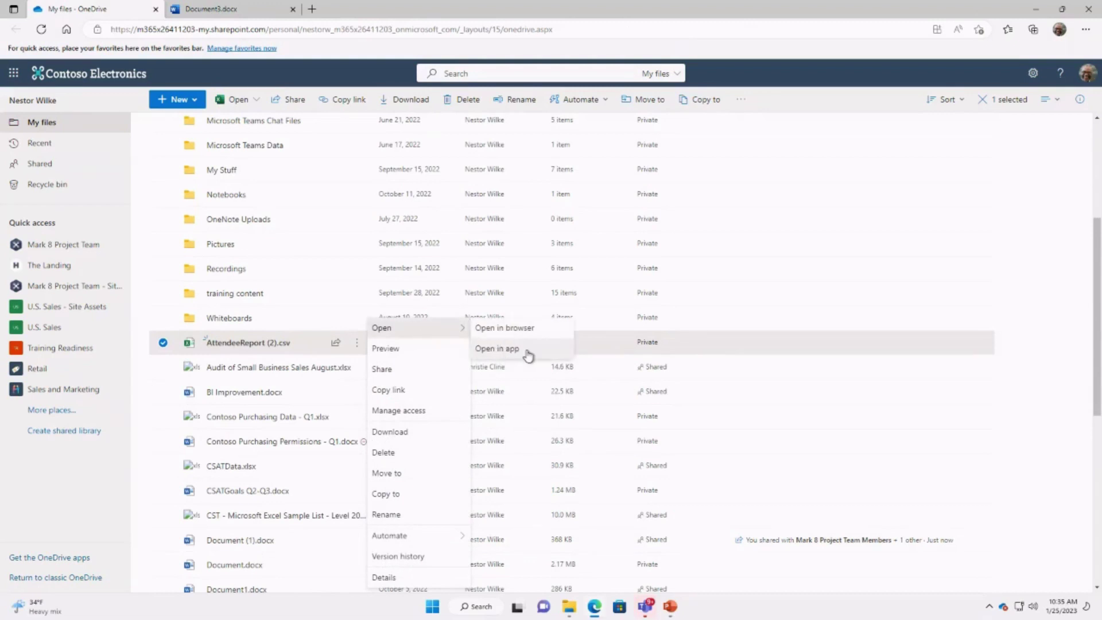
click(254, 12)
Select the second line, check Document3's editing modes, then close the document's tab.
triple_click(383, 236)
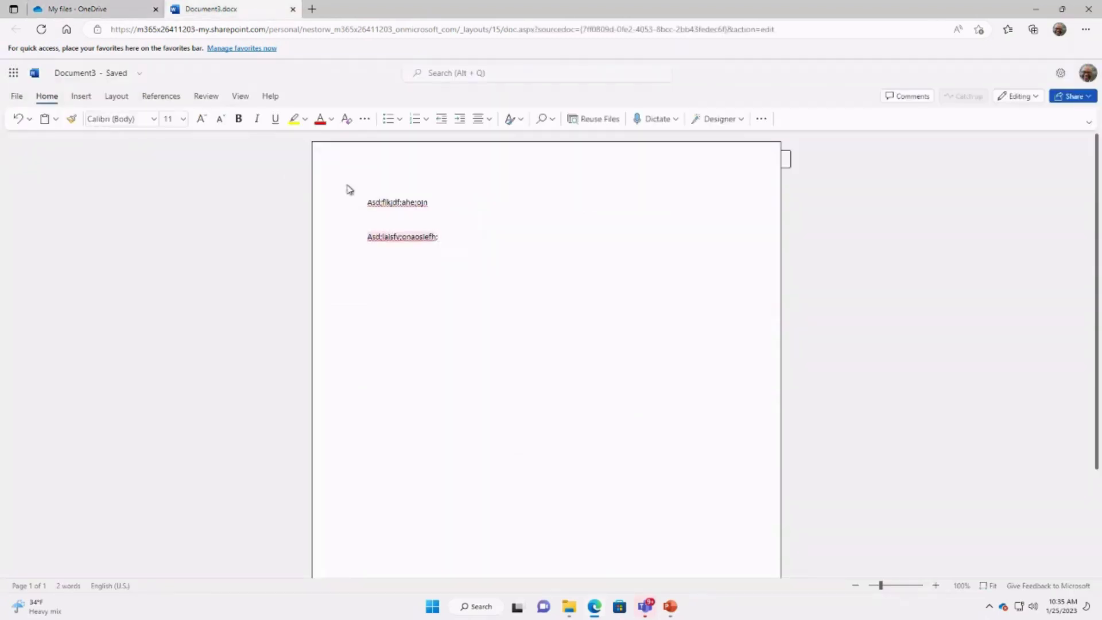
click(346, 187)
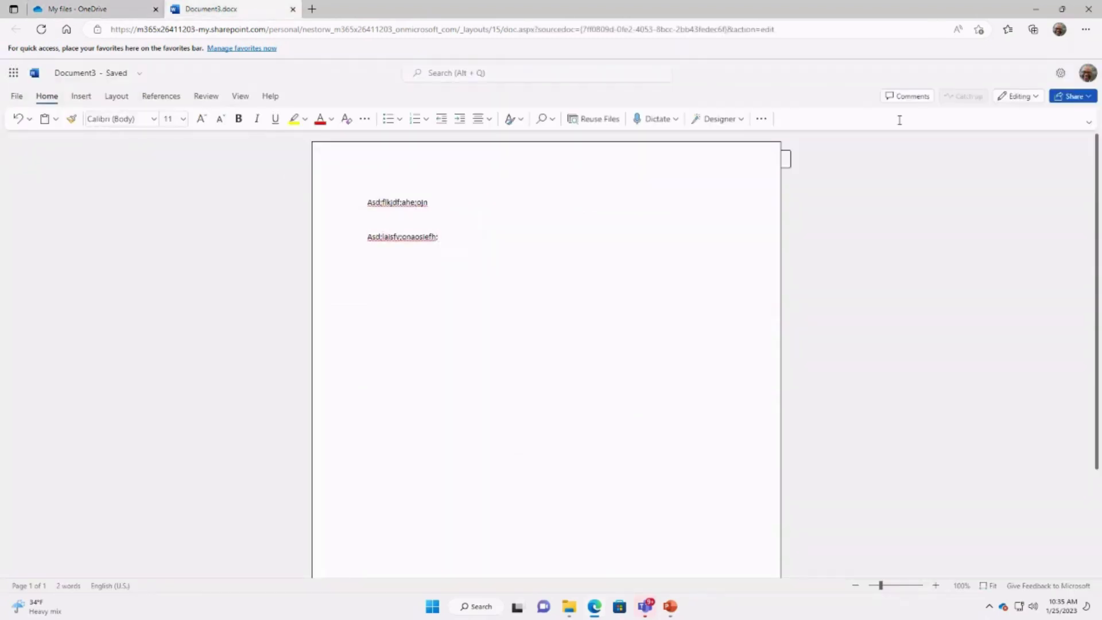
click(1018, 98)
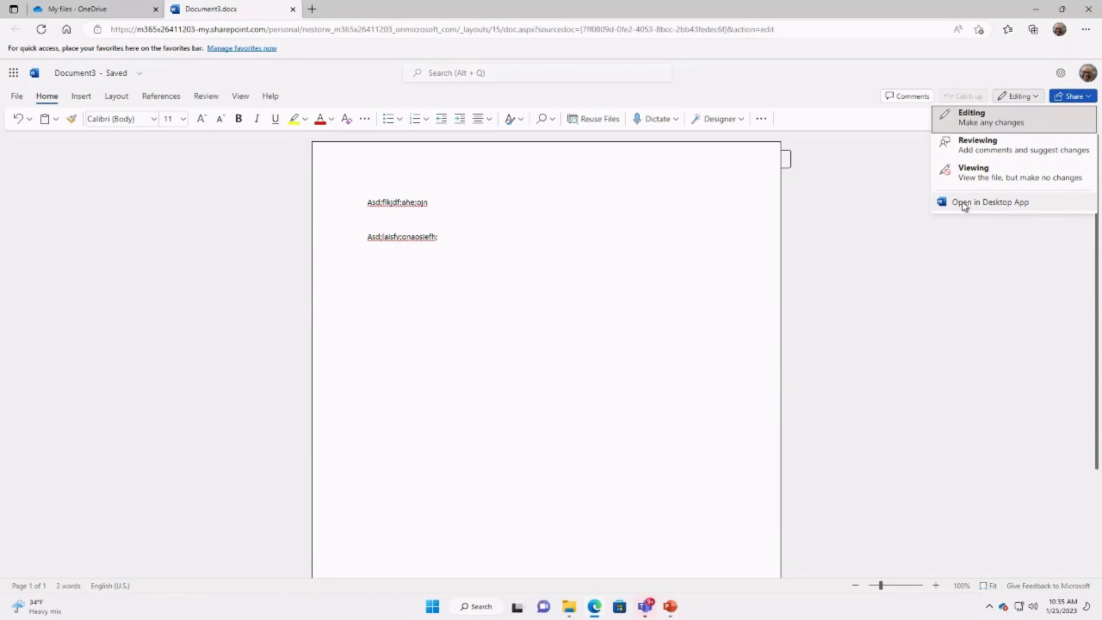
click(293, 9)
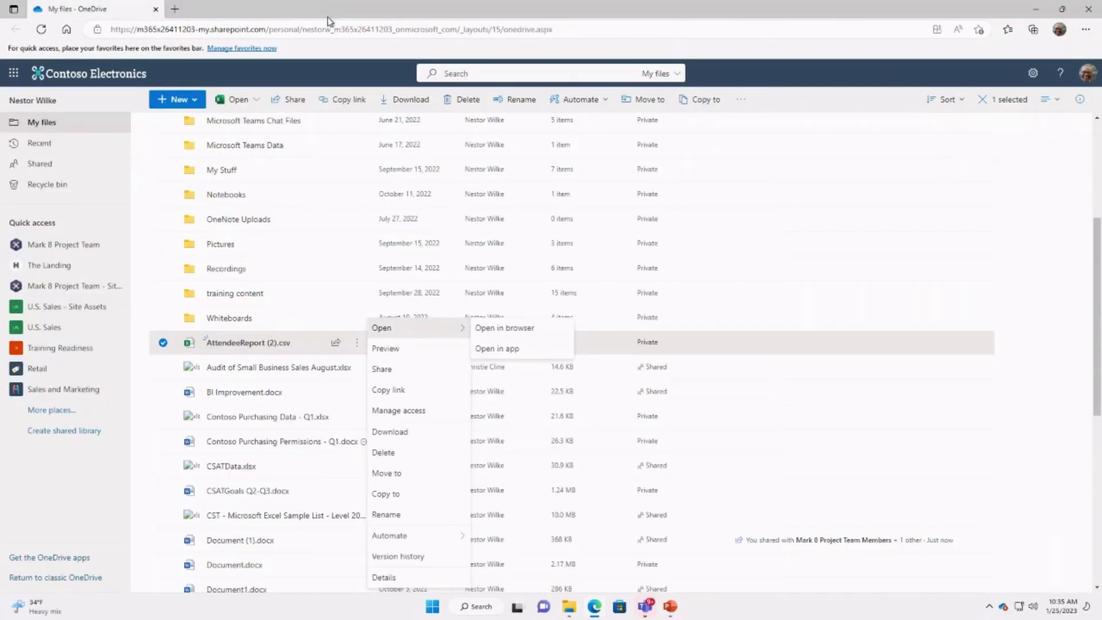
Browse Recent, Shared with you and Shared by you, then open the Recycle bin.
click(770, 81)
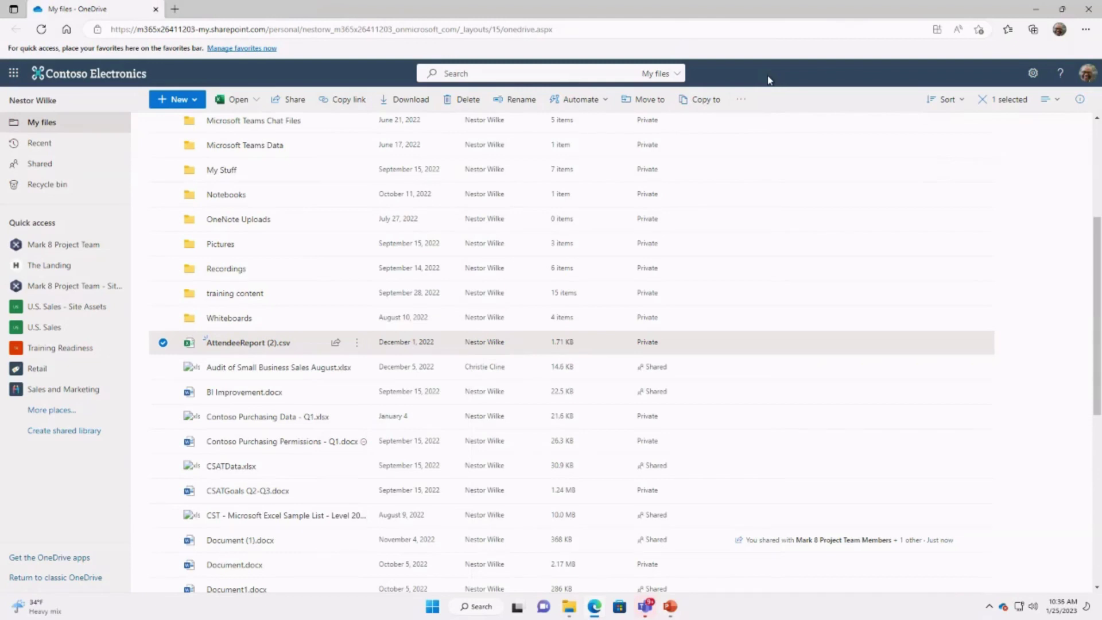
click(73, 149)
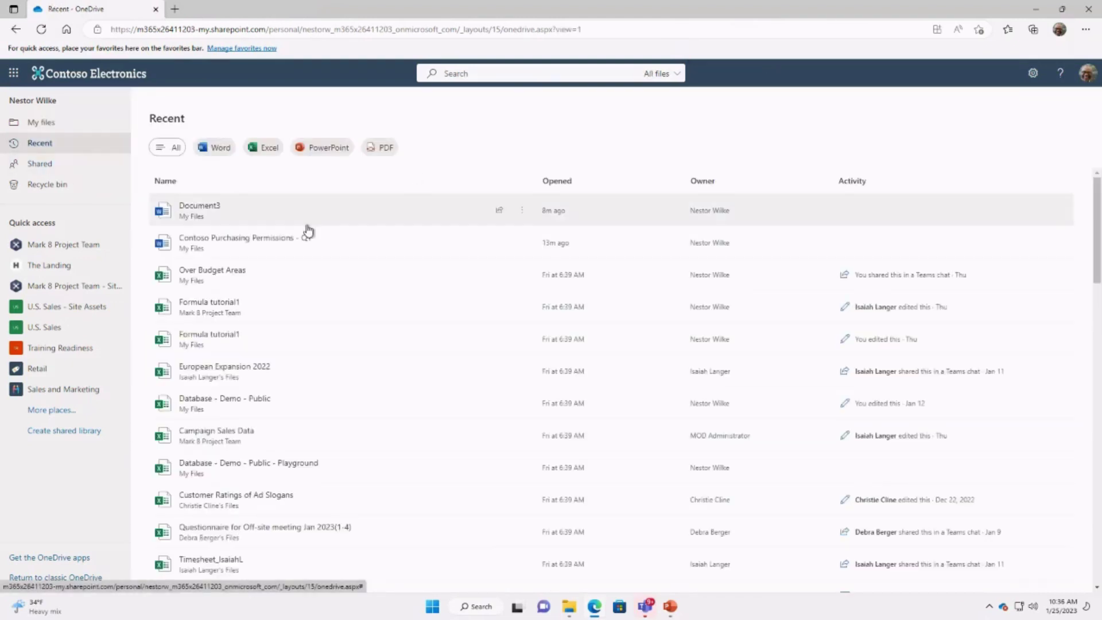
click(50, 163)
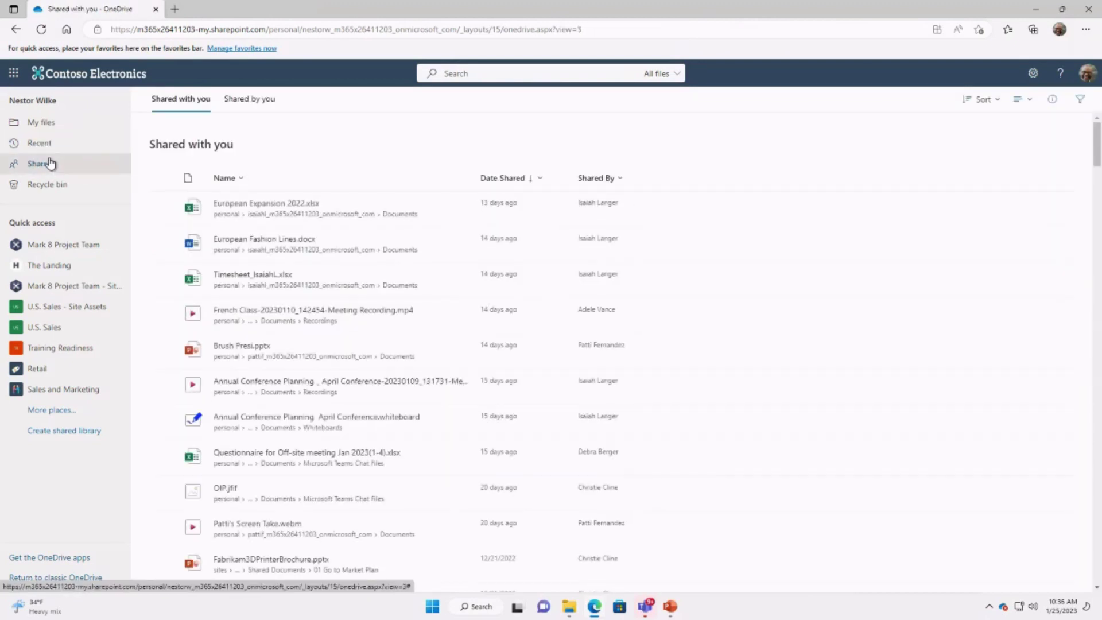
click(248, 99)
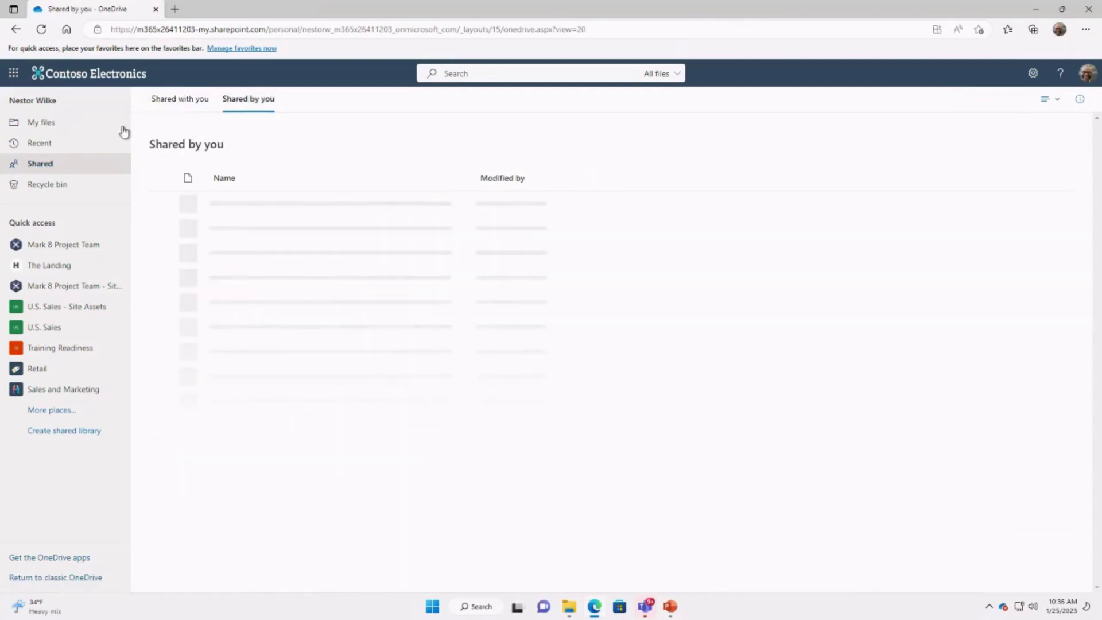
click(172, 103)
click(61, 186)
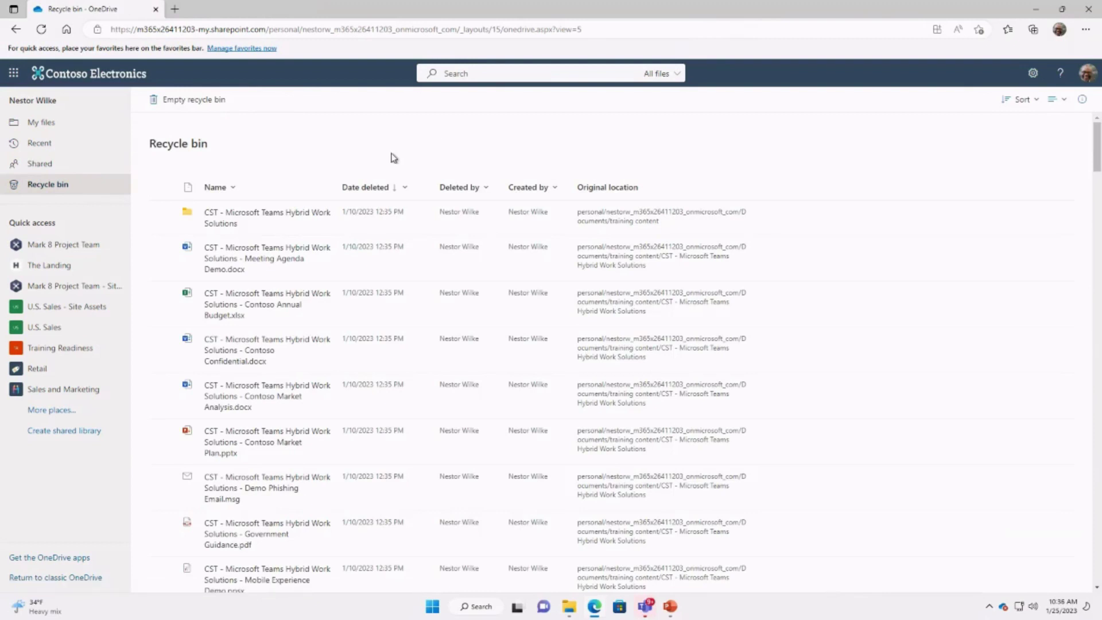
scroll(394, 158, down, 15)
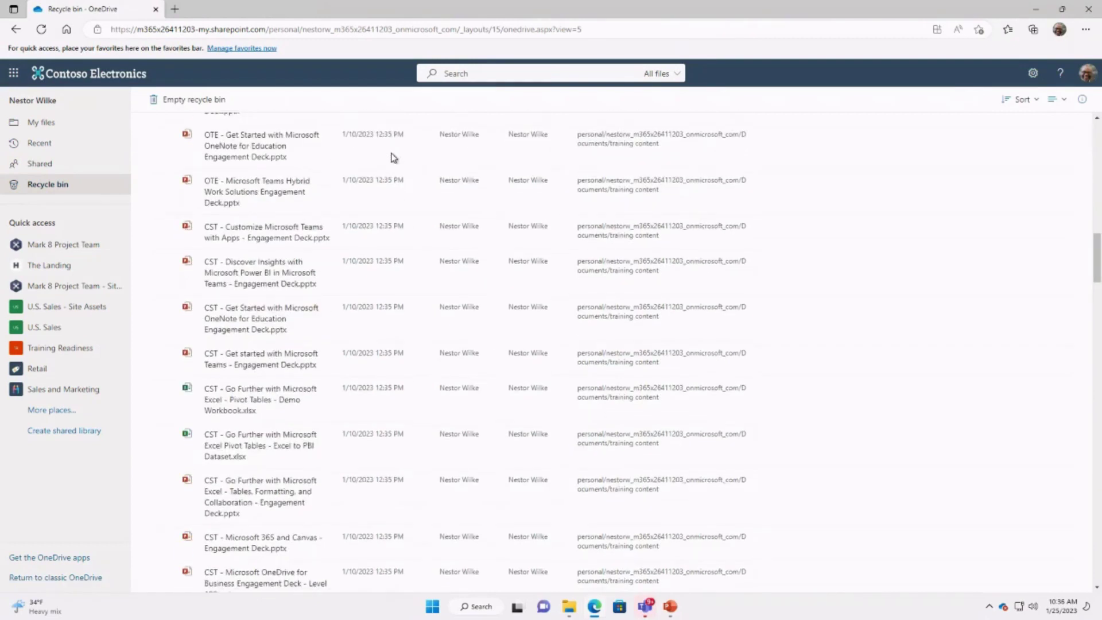
scroll(393, 158, down, 10)
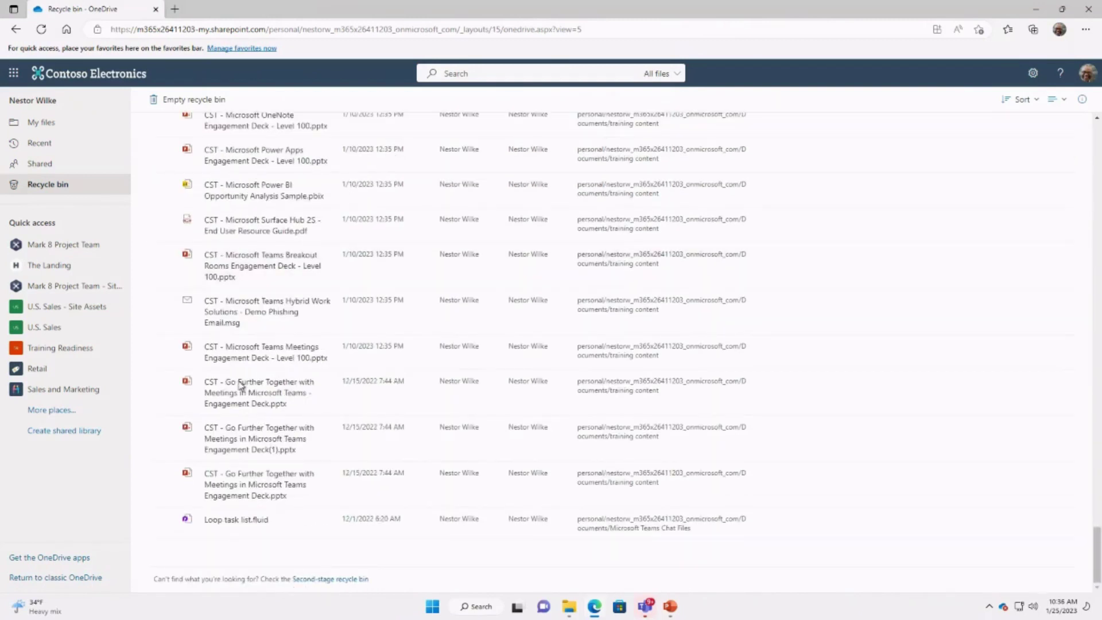
scroll(142, 227, up, 15)
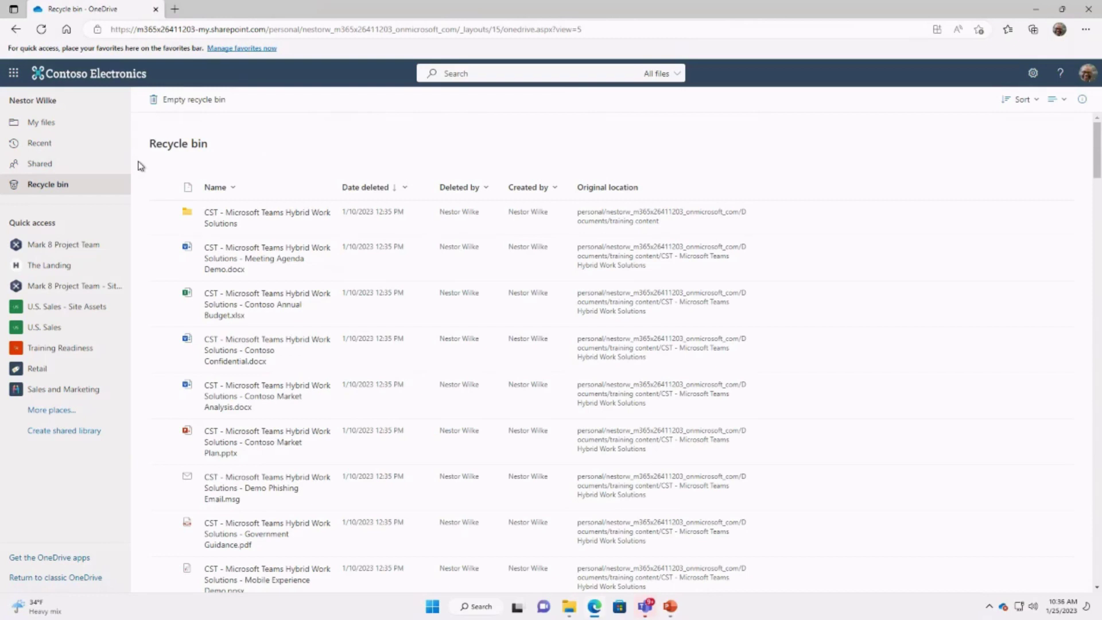
Check the Microsoft 365 app launcher, then open the Mark 8 Project Team Documents library.
click(16, 73)
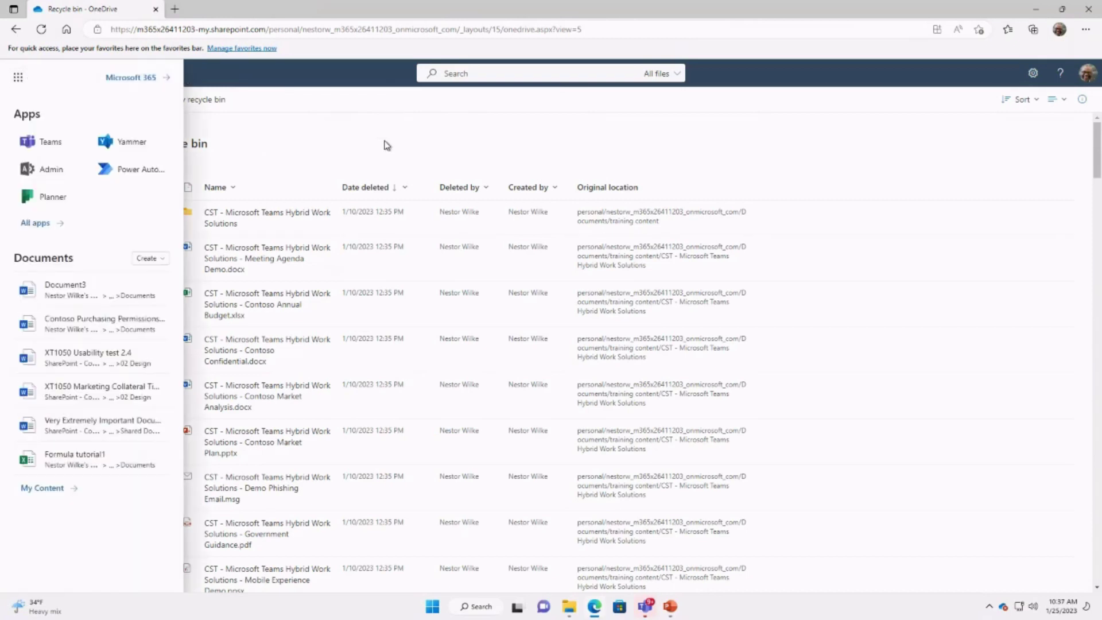
click(253, 161)
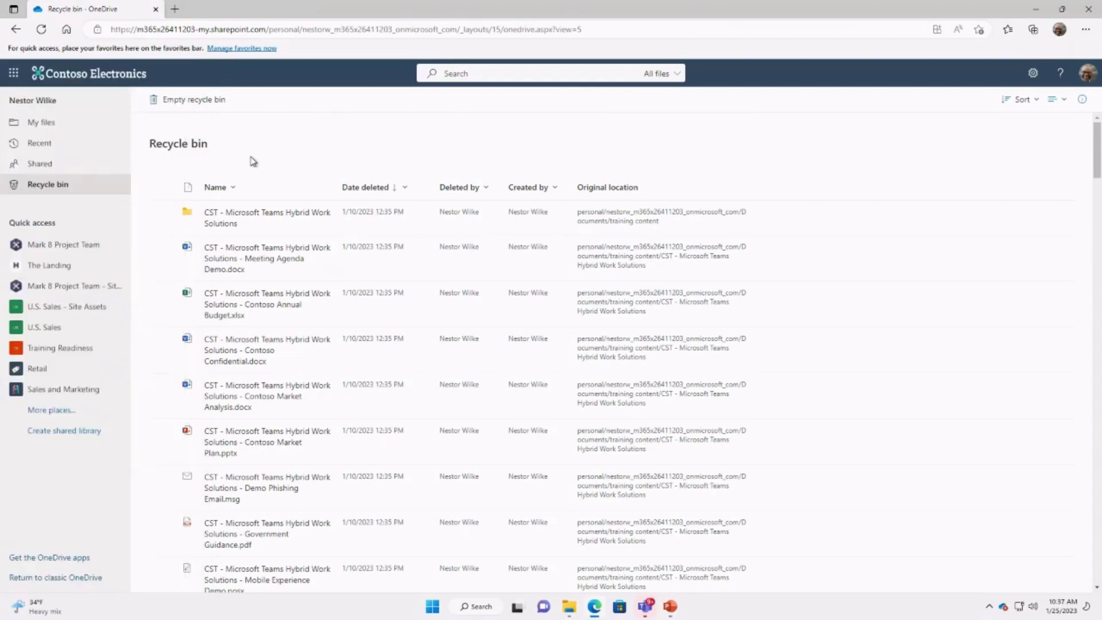
click(140, 240)
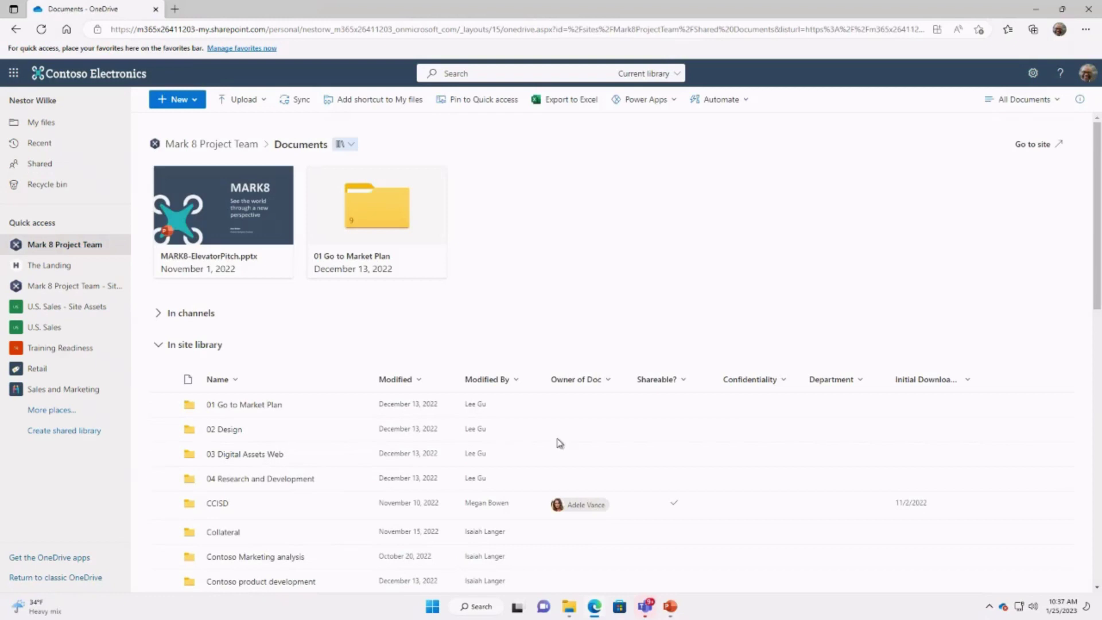
In maximized Teams, open the Mark 8 Project Team 02 Design channel files in SharePoint.
mouse_move(576, 610)
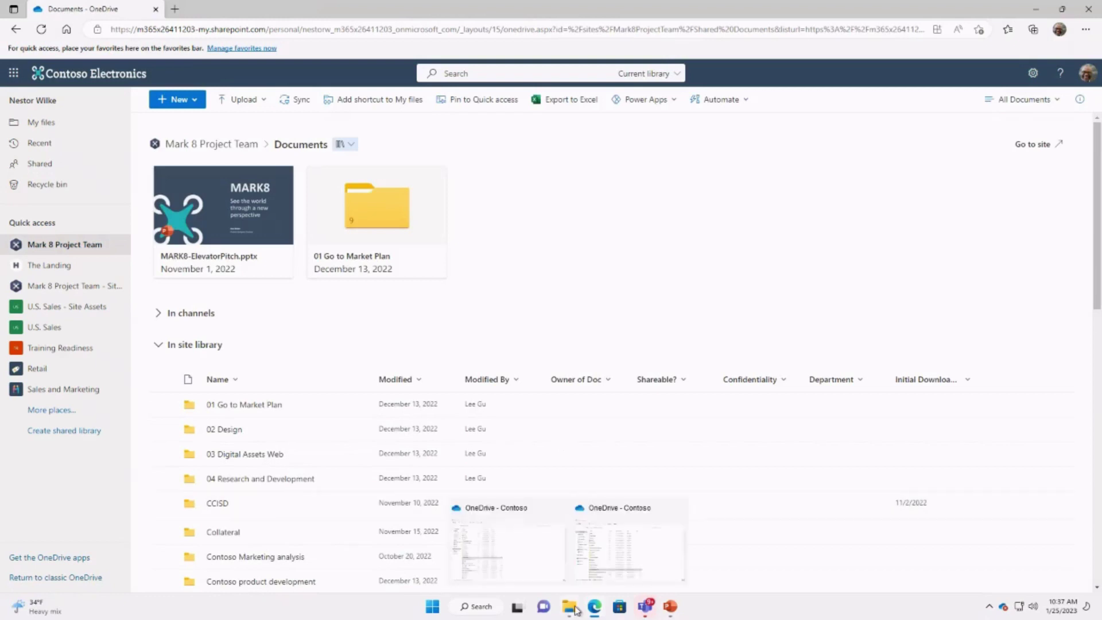
click(646, 606)
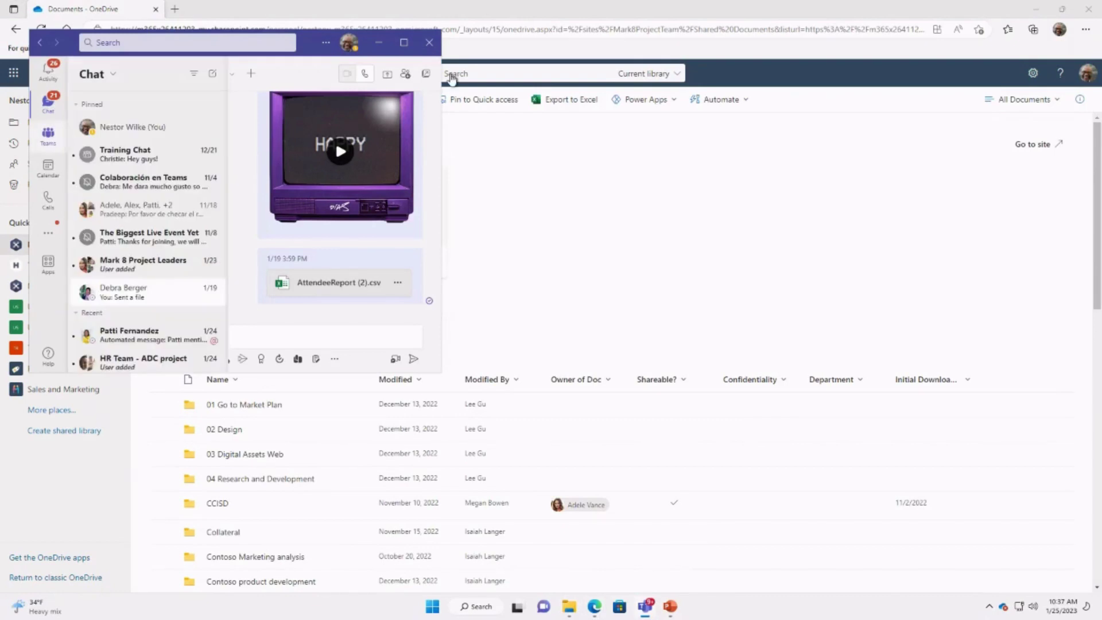
click(56, 135)
click(404, 42)
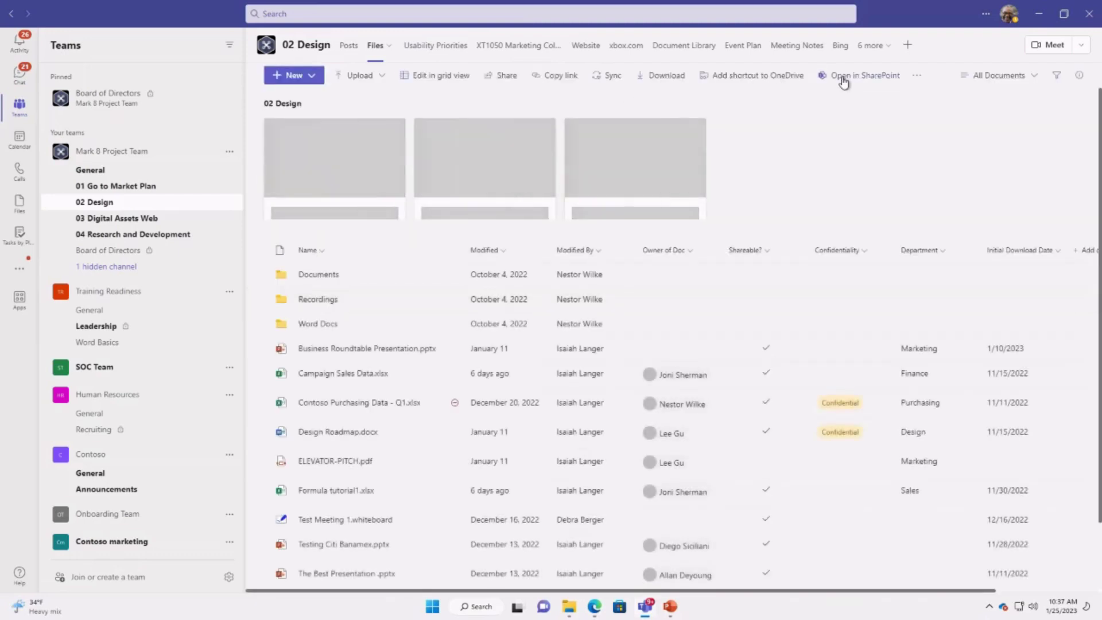
click(843, 81)
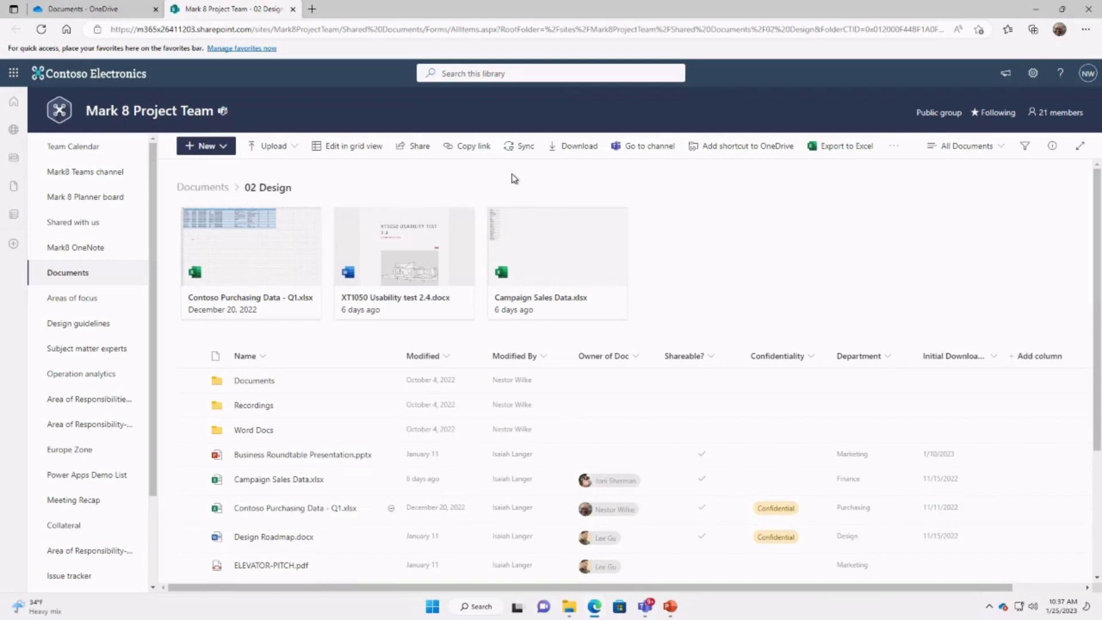
From the Documents library root, expand In channels and open the 02 Design folder.
click(210, 187)
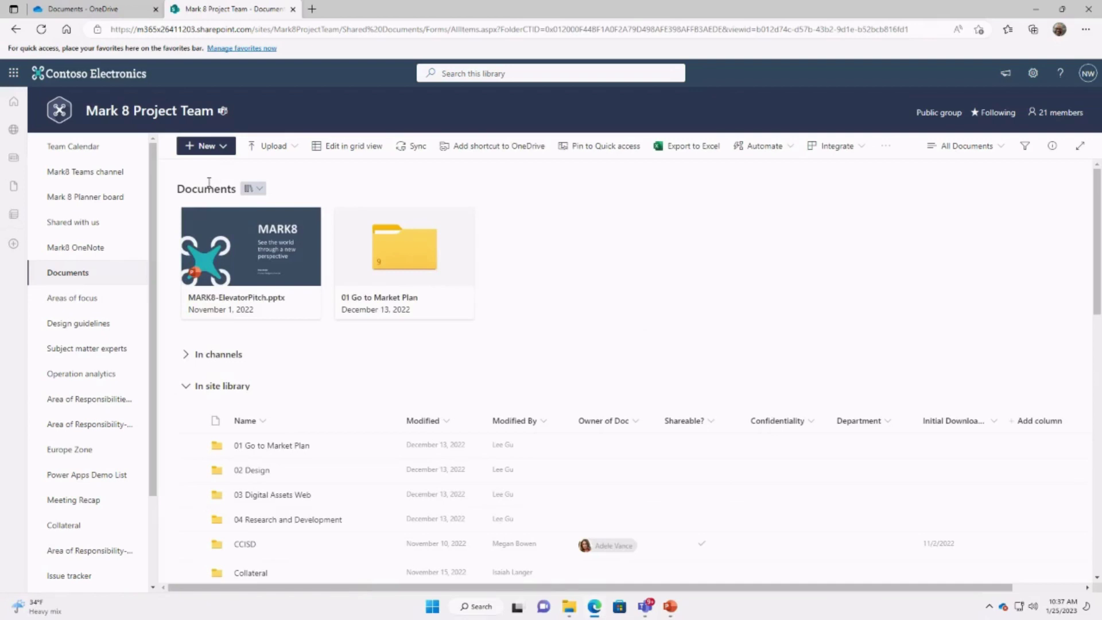
click(185, 355)
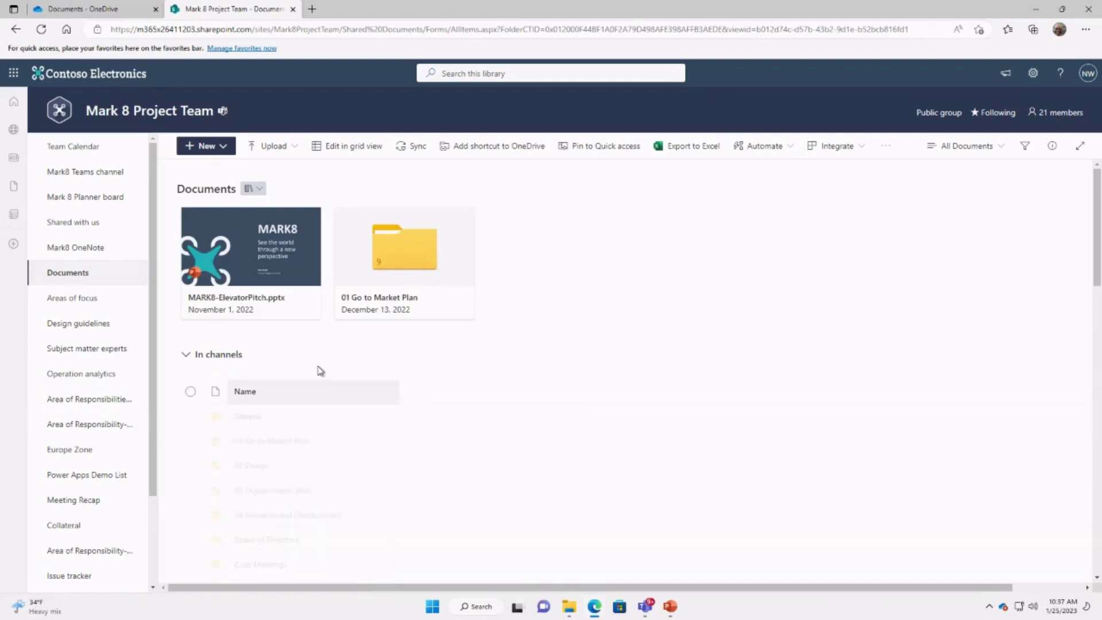
click(194, 358)
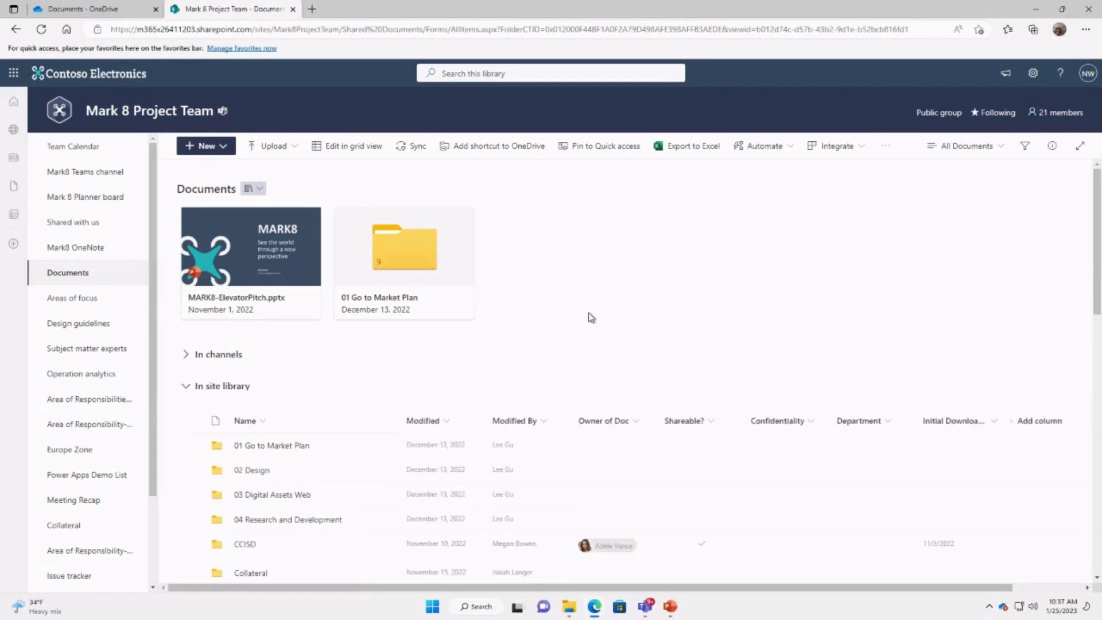
scroll(555, 304, down, 1)
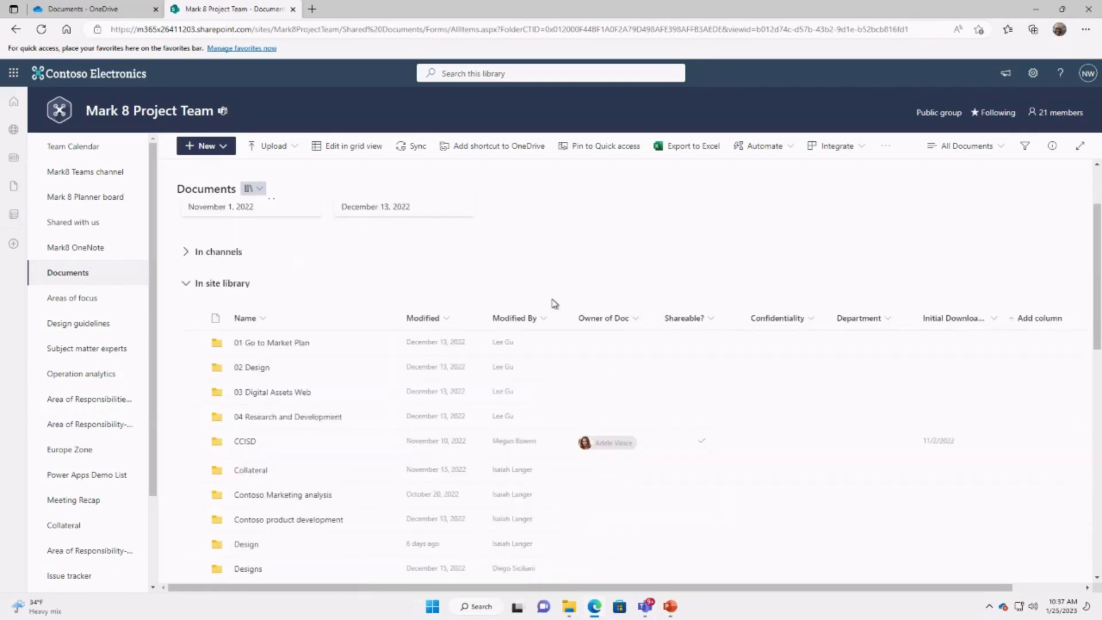
scroll(553, 302, down, 2)
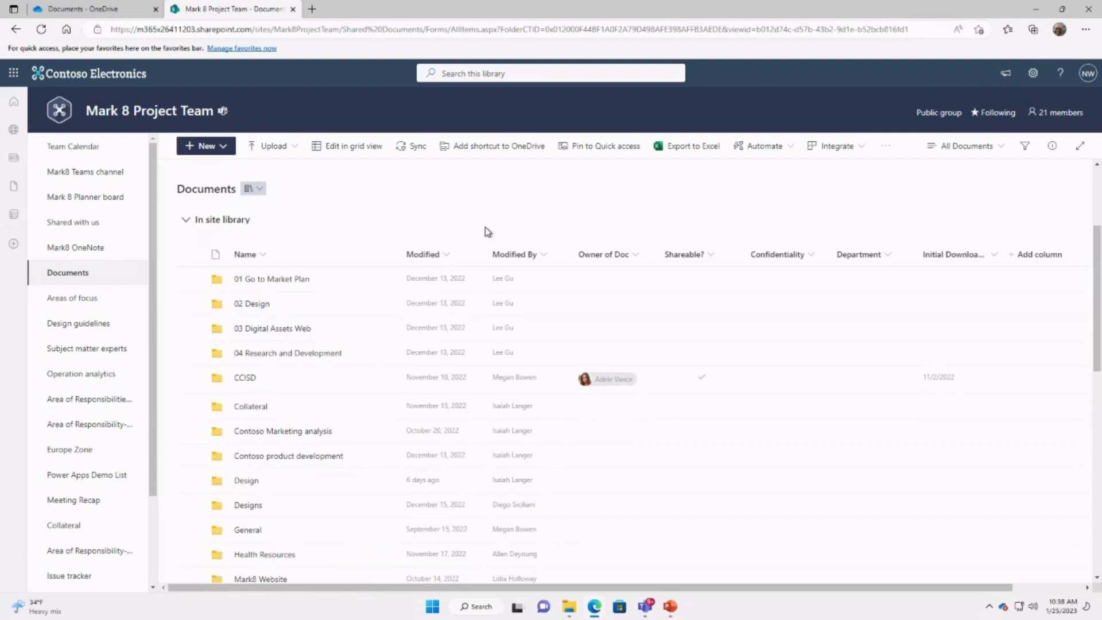
scroll(484, 228, down, 1)
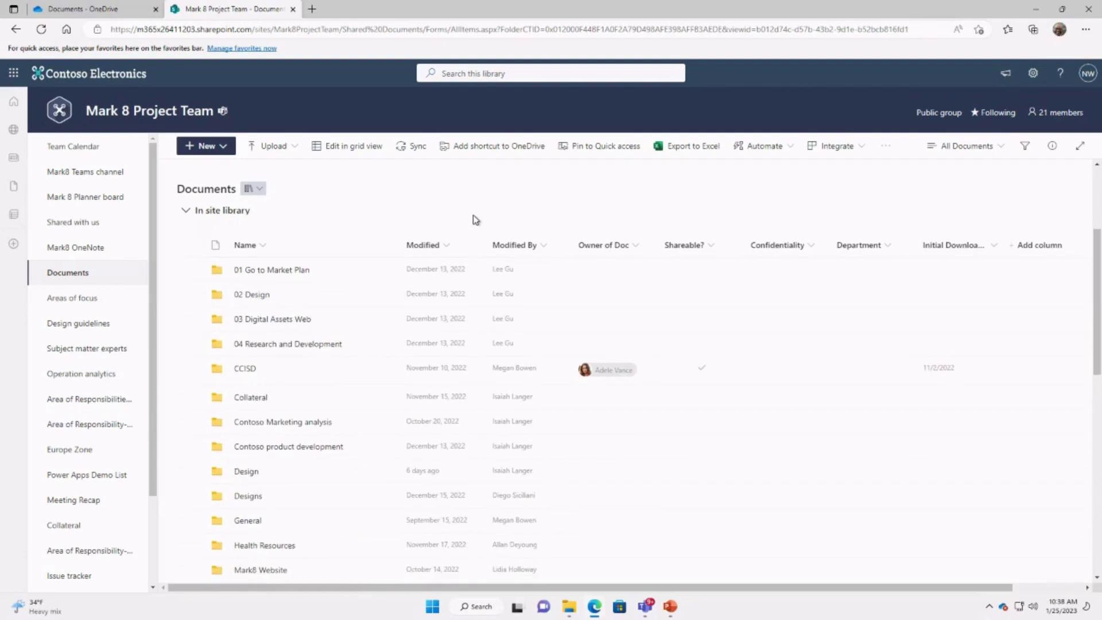
scroll(473, 215, down, 2)
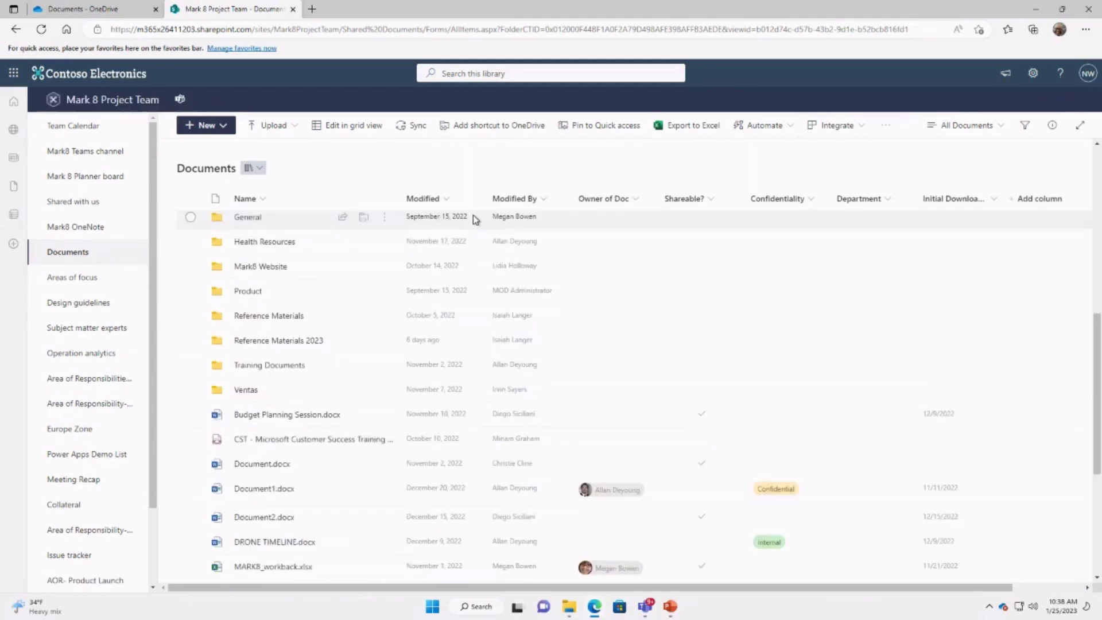
scroll(247, 362, up, 4)
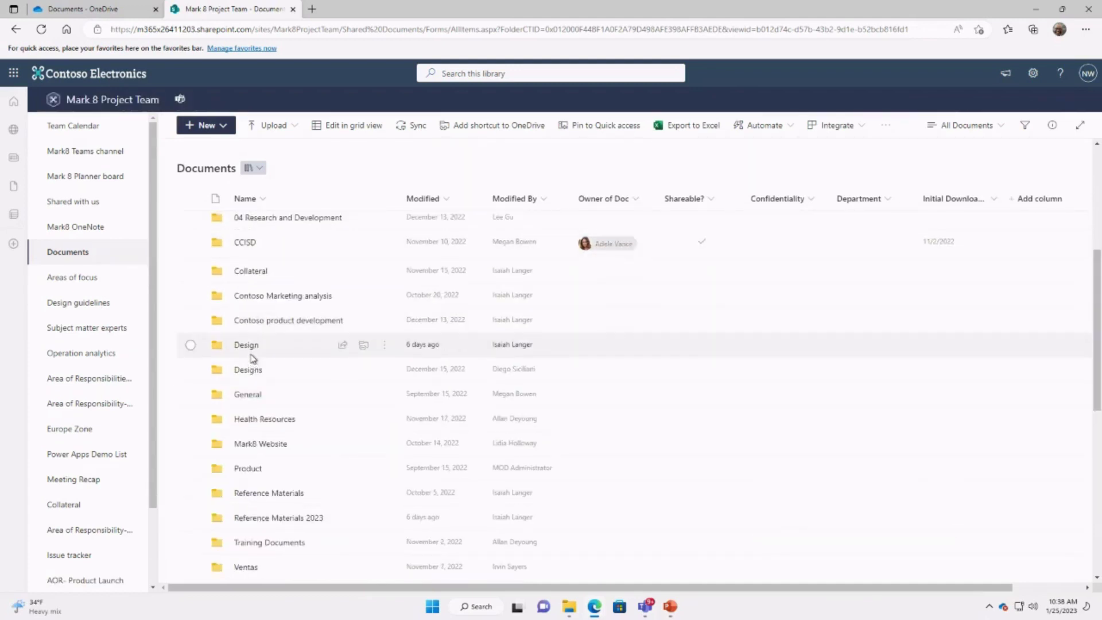
click(186, 260)
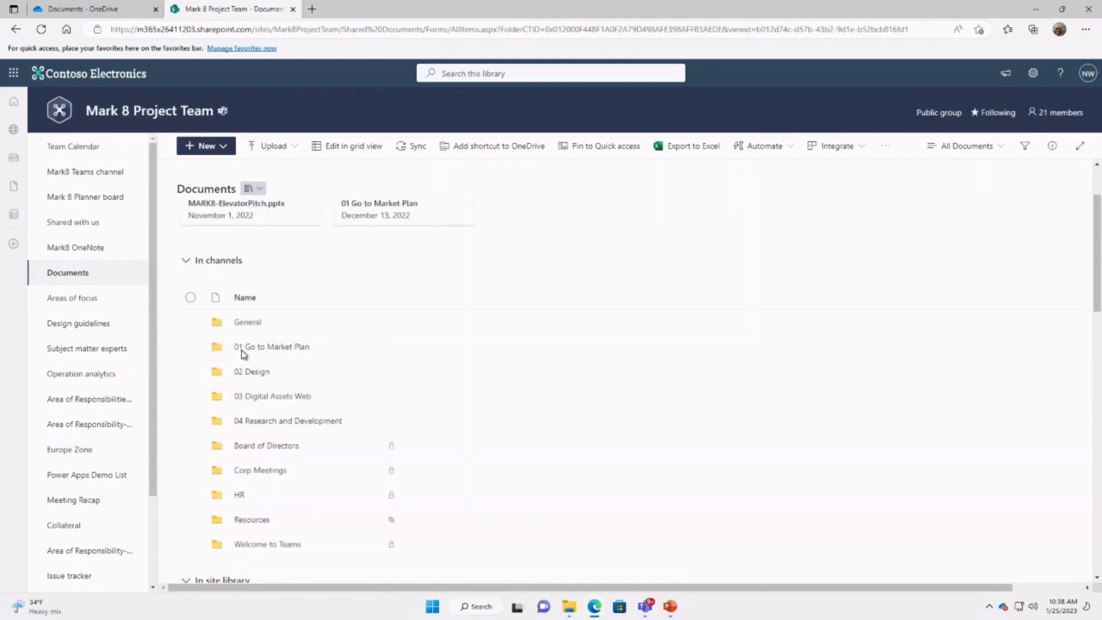
click(251, 373)
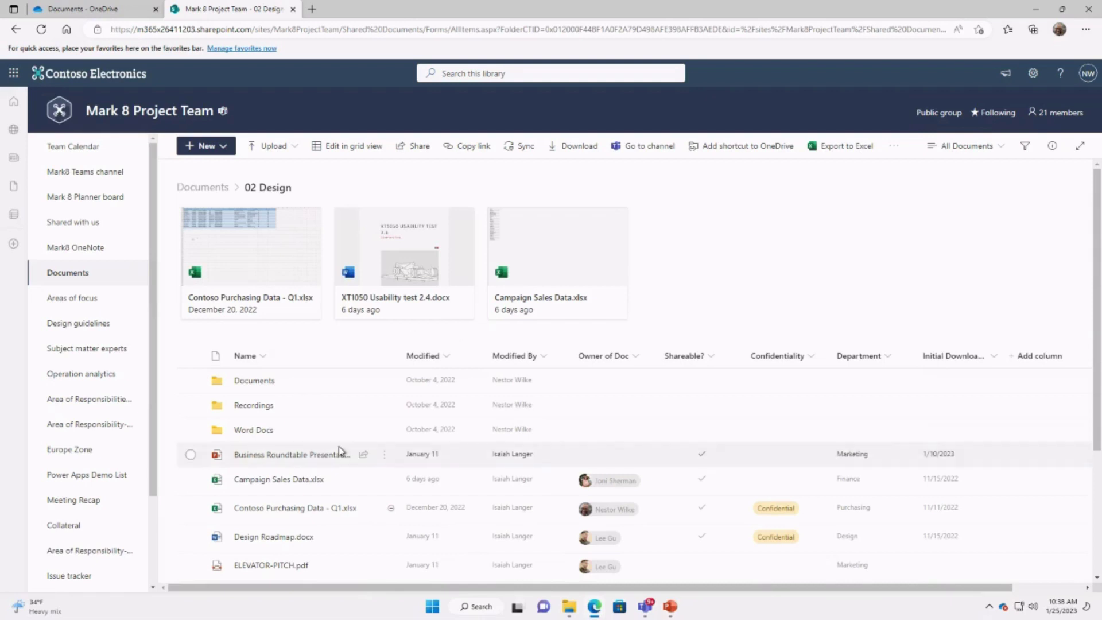
scroll(339, 450, down, 3)
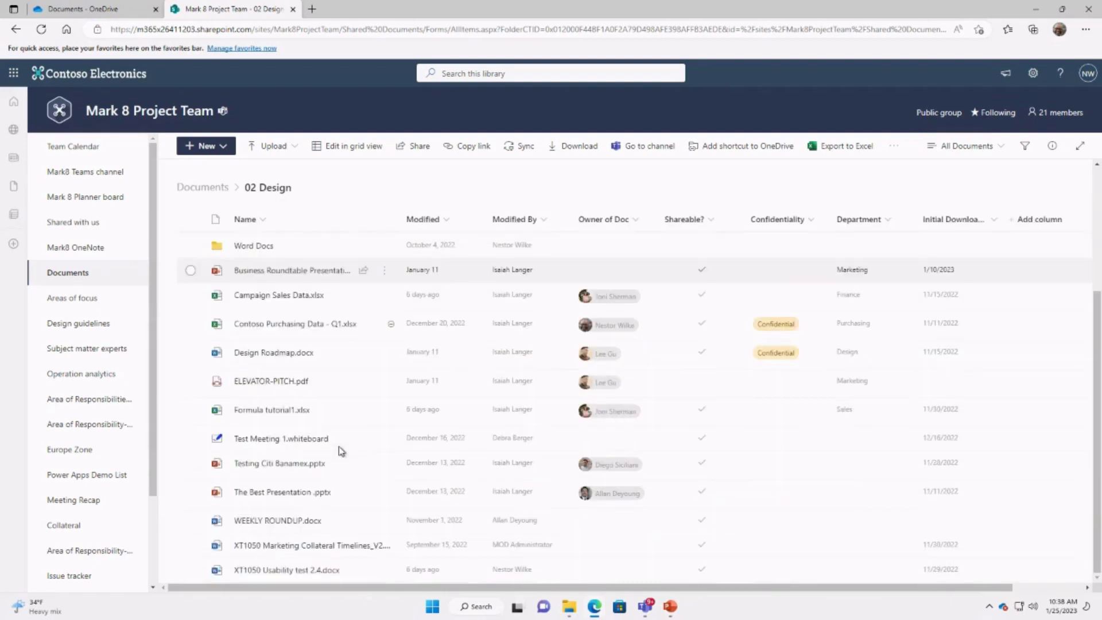
click(223, 149)
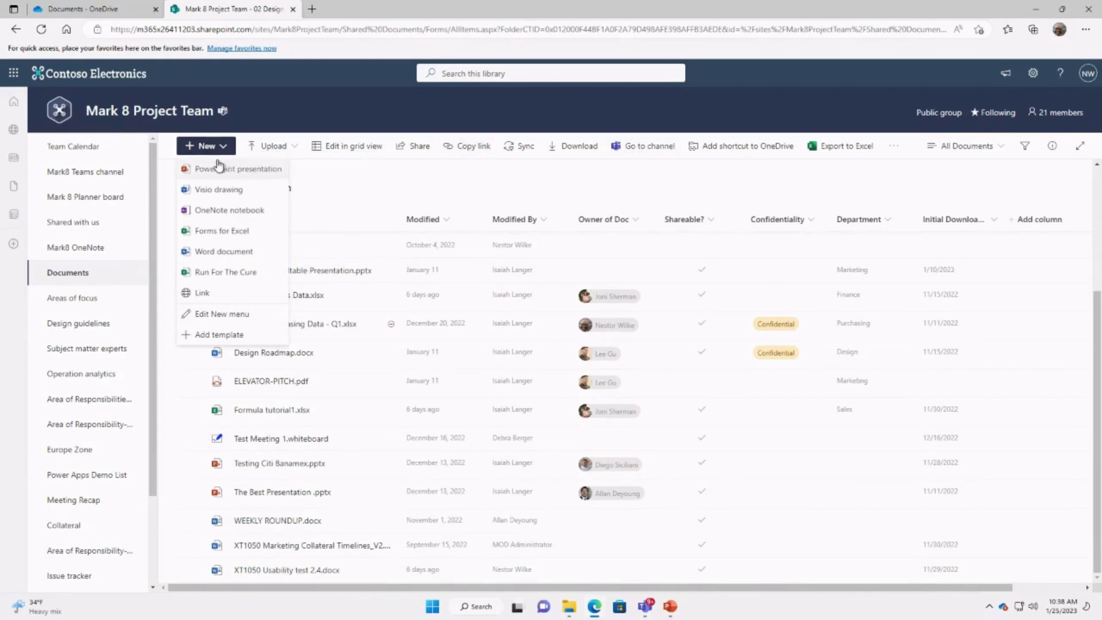
click(290, 149)
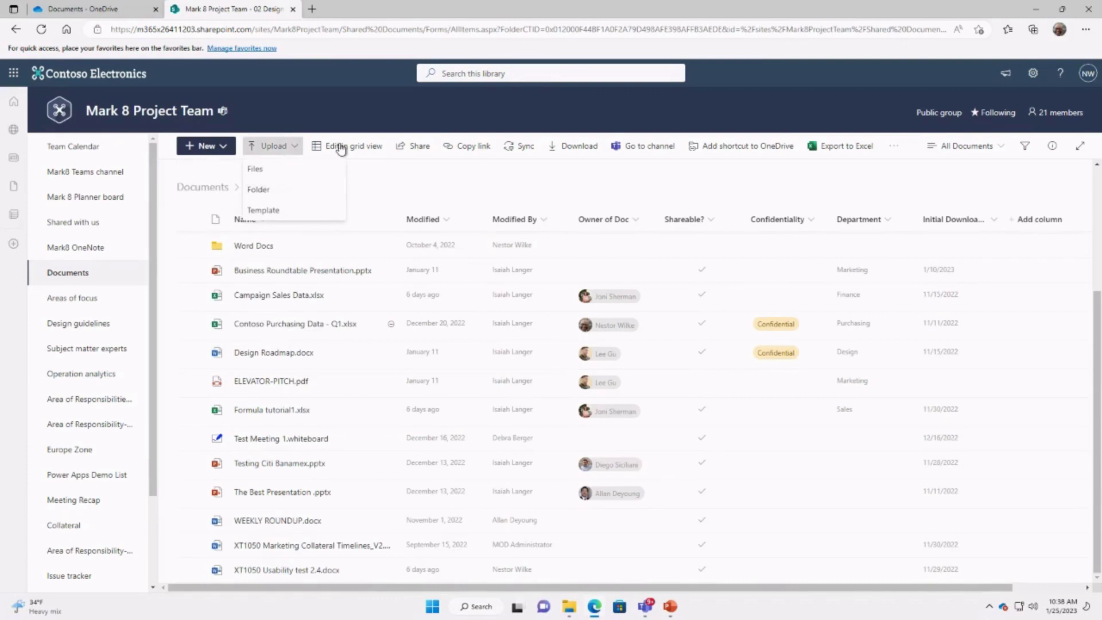
click(380, 151)
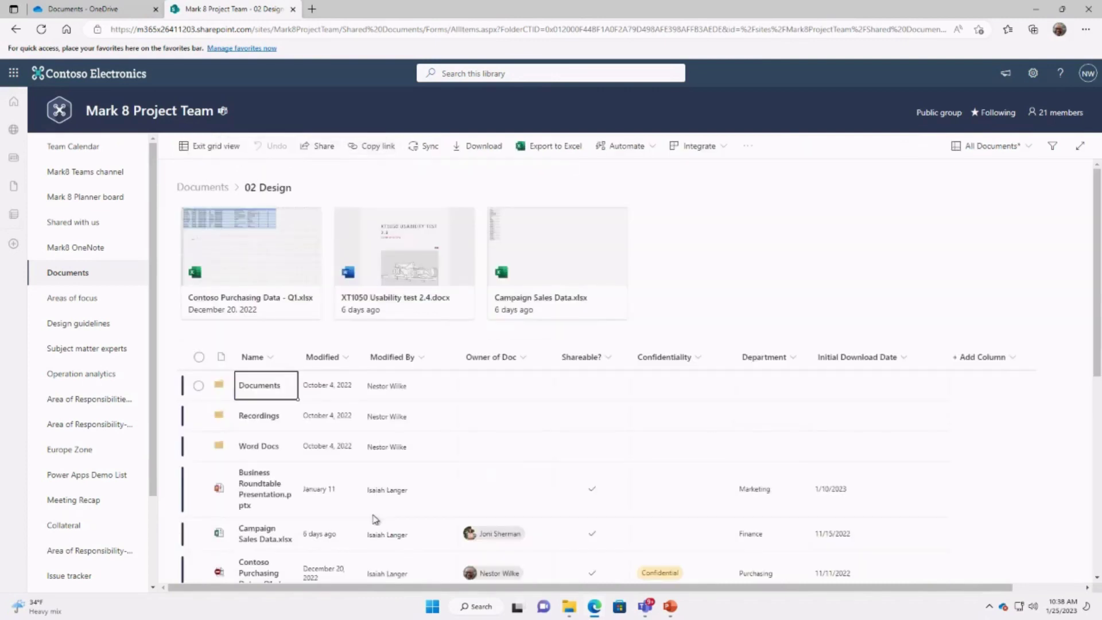
click(439, 420)
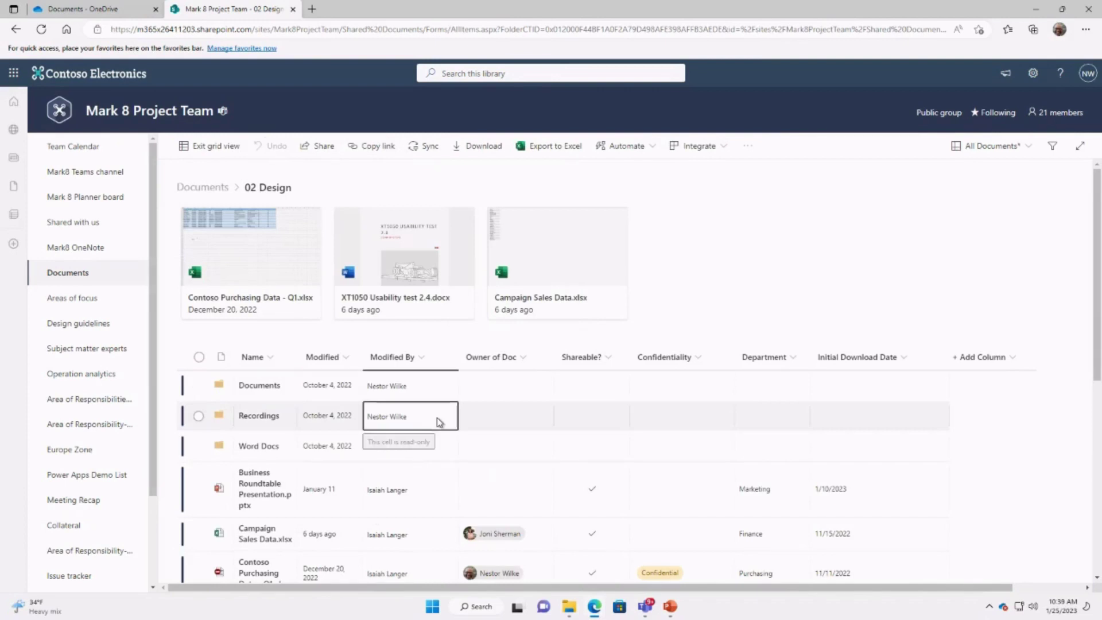
click(481, 448)
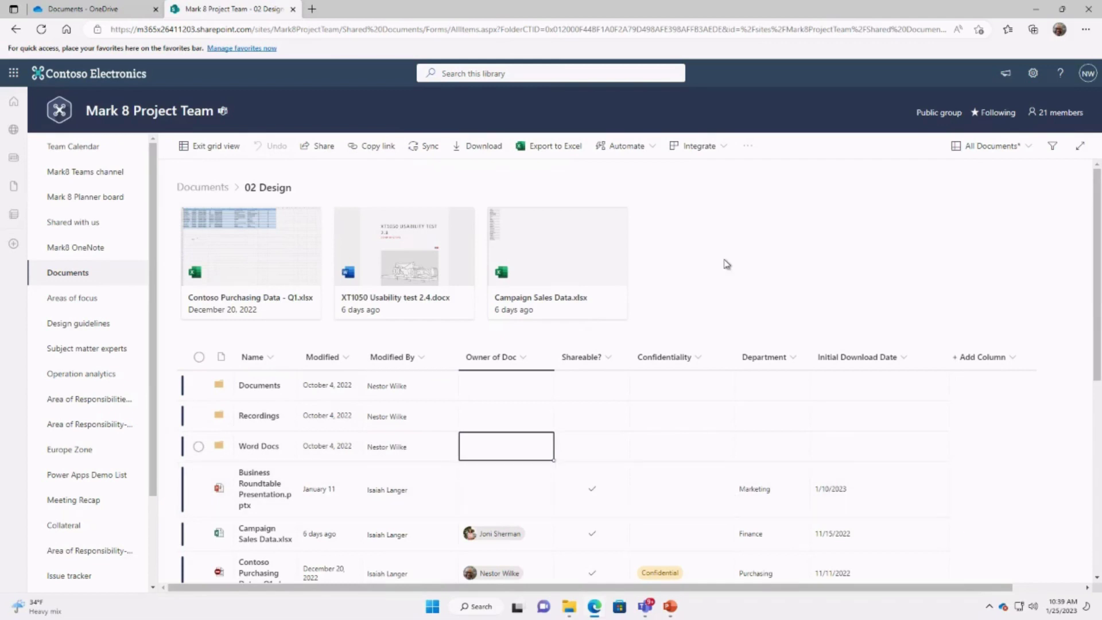
scroll(726, 264, down, 4)
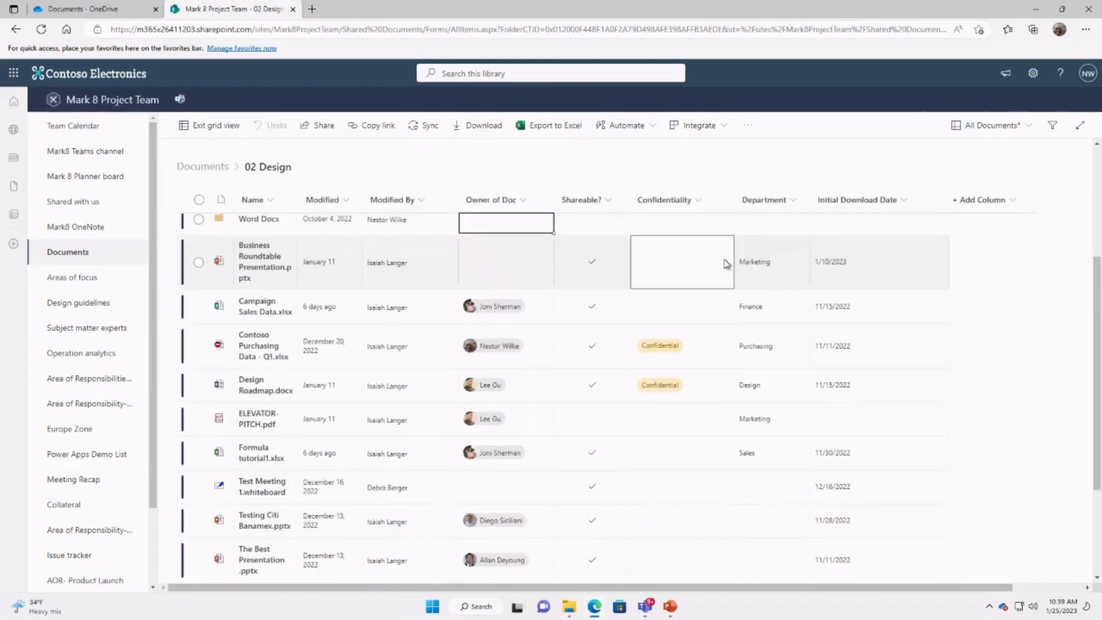
scroll(711, 267, up, 4)
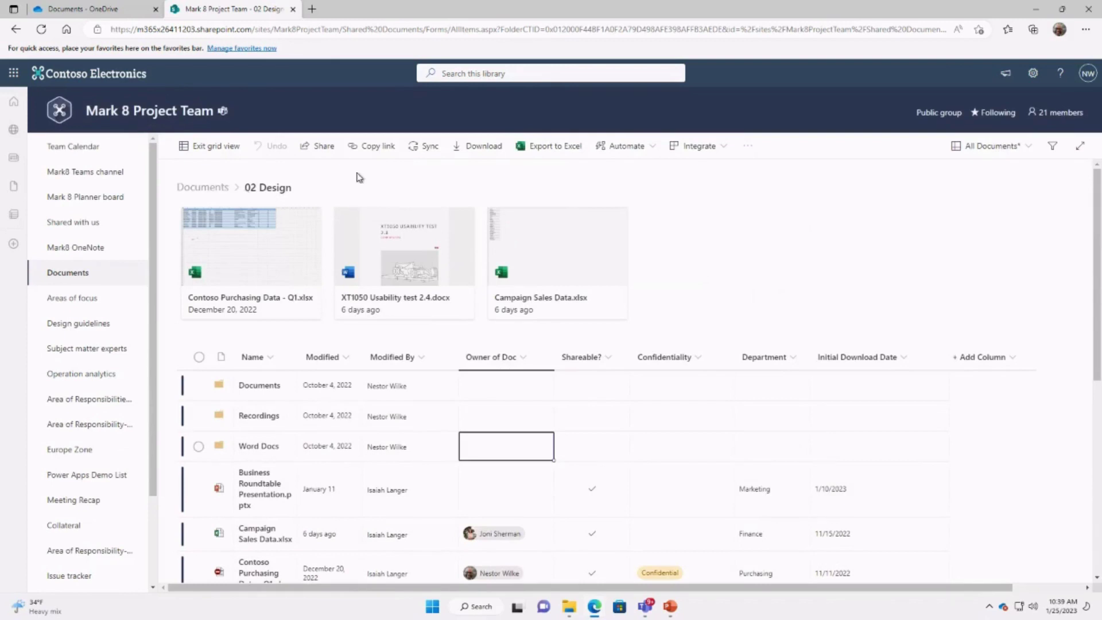
click(215, 146)
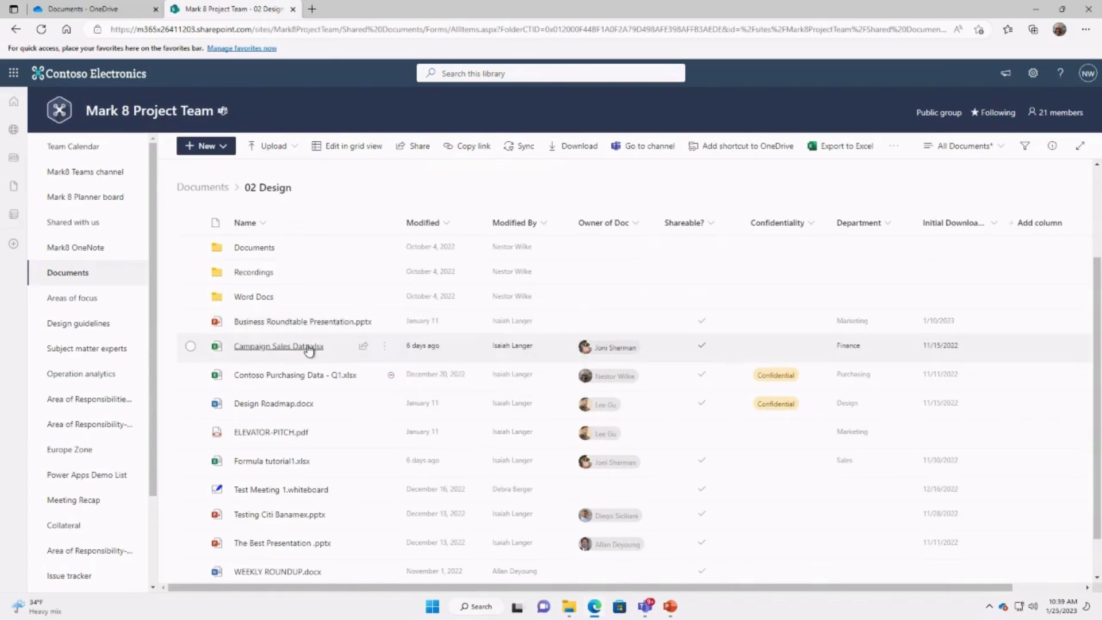
mouse_move(309, 349)
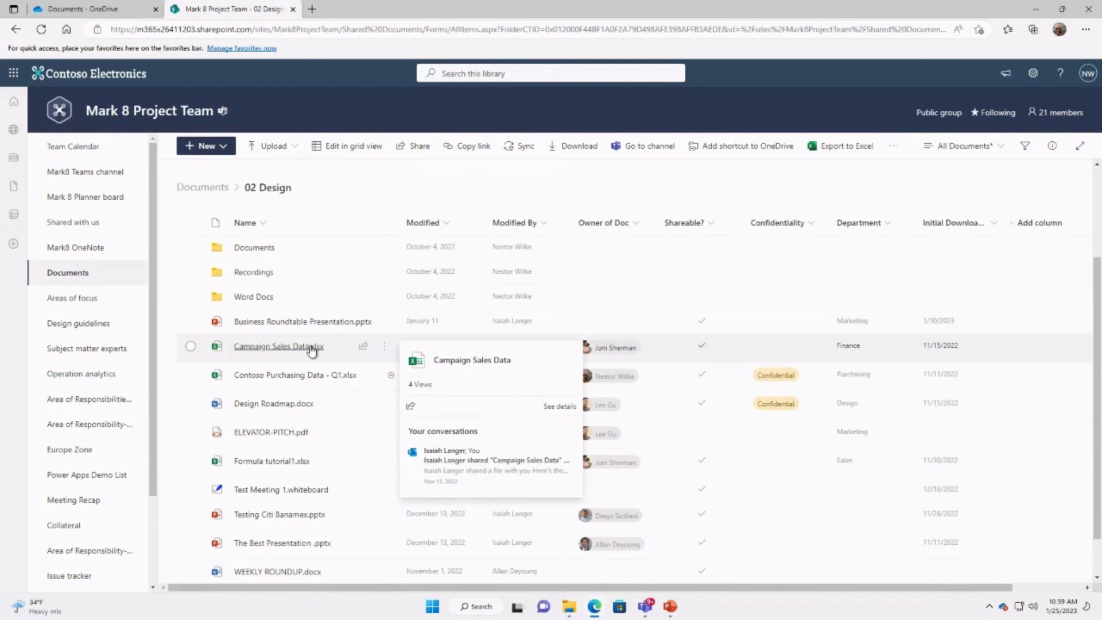
click(362, 347)
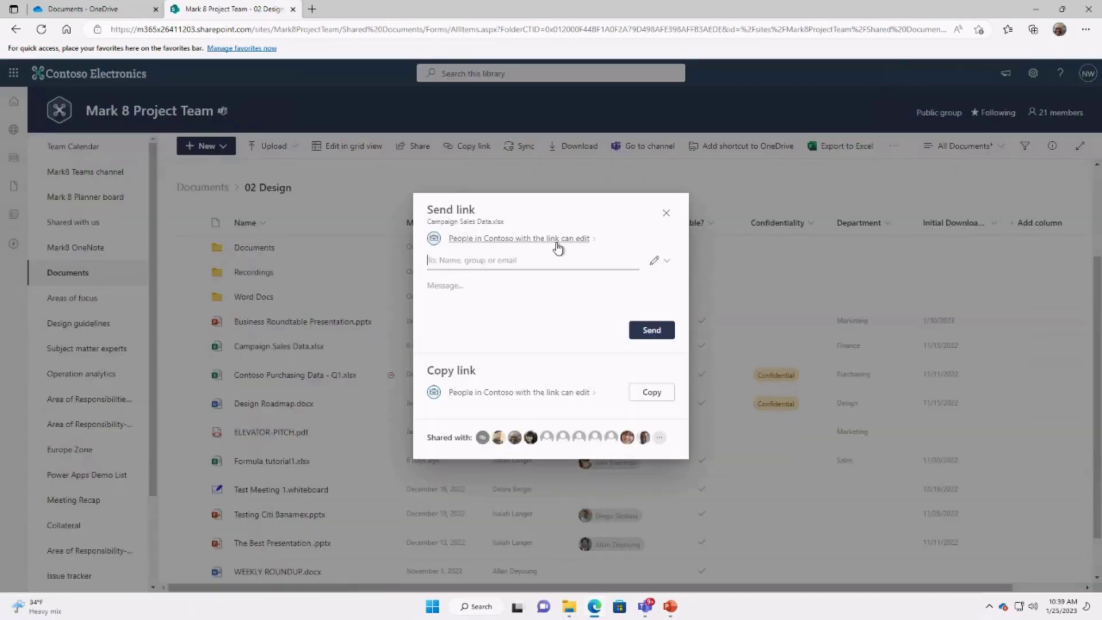
click(557, 238)
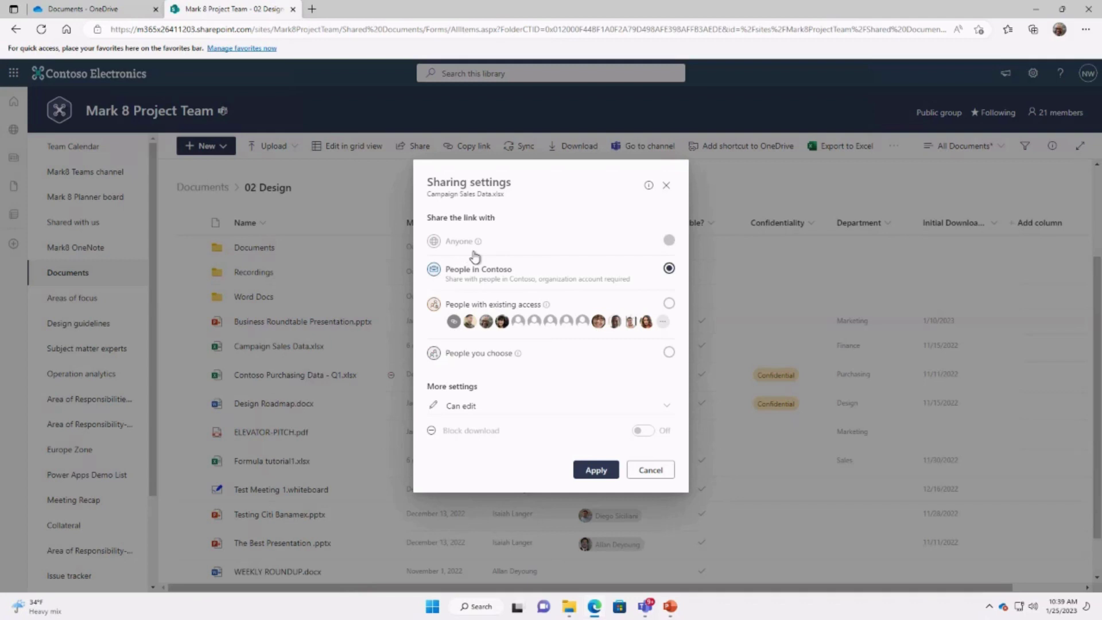
click(597, 470)
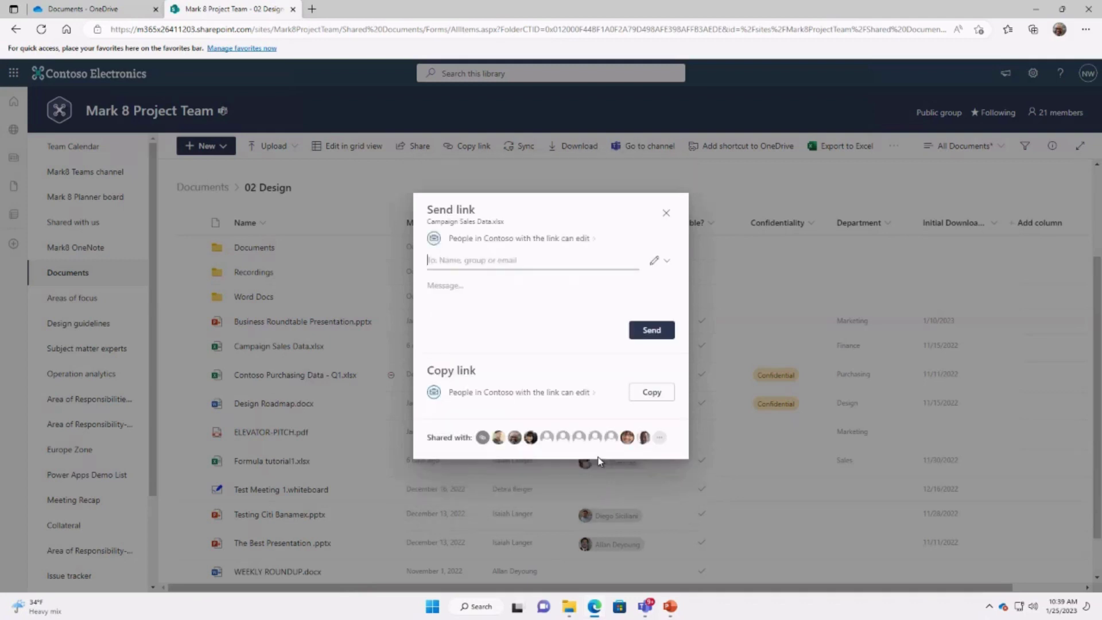
click(665, 216)
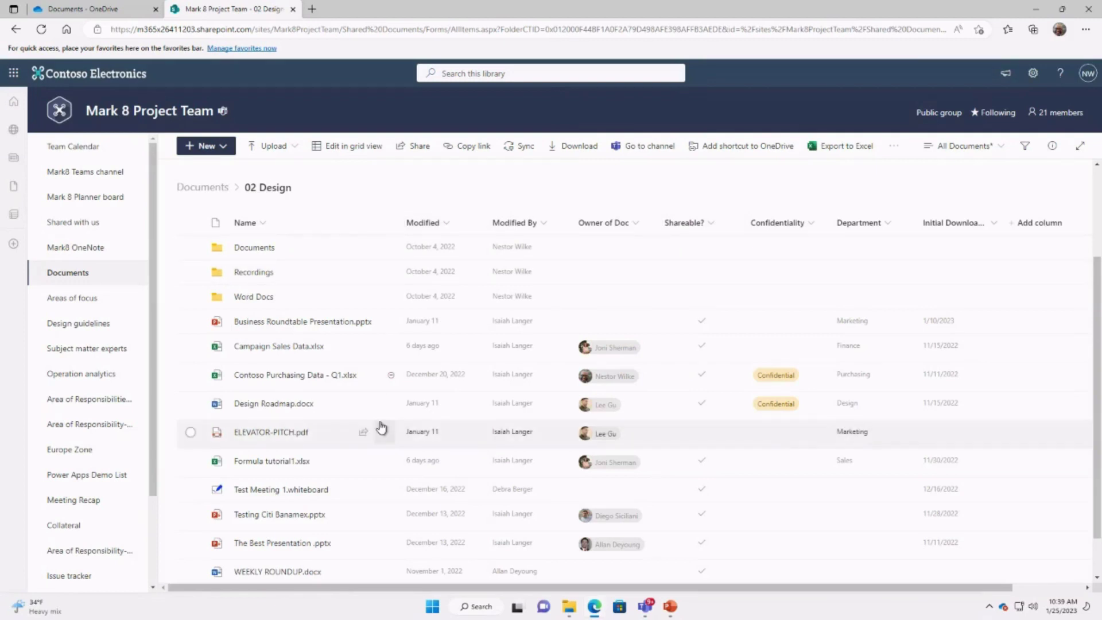
scroll(382, 428, down, 1)
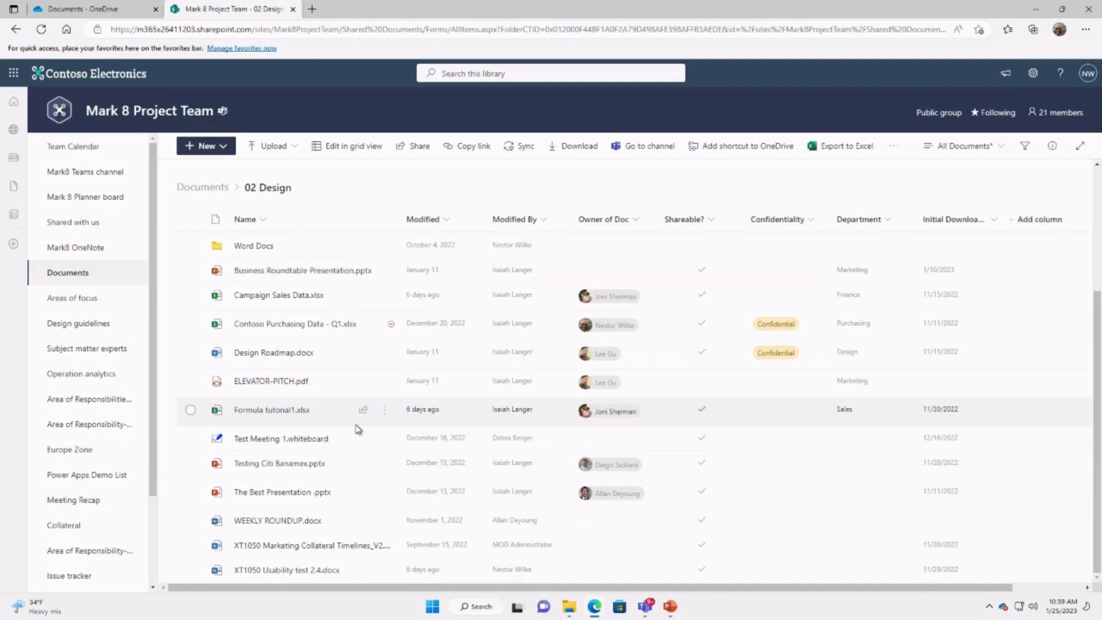
Open XT1050 Usability test 2.4.docx and scroll down to the PROJECT SCOPE section.
click(277, 572)
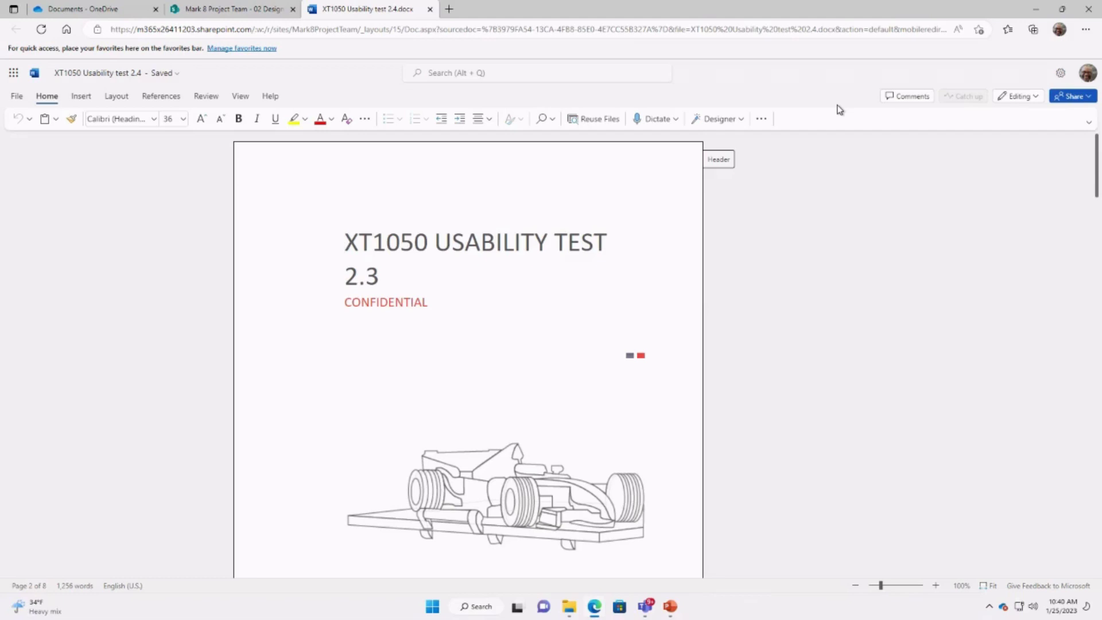
scroll(765, 321, down, 4)
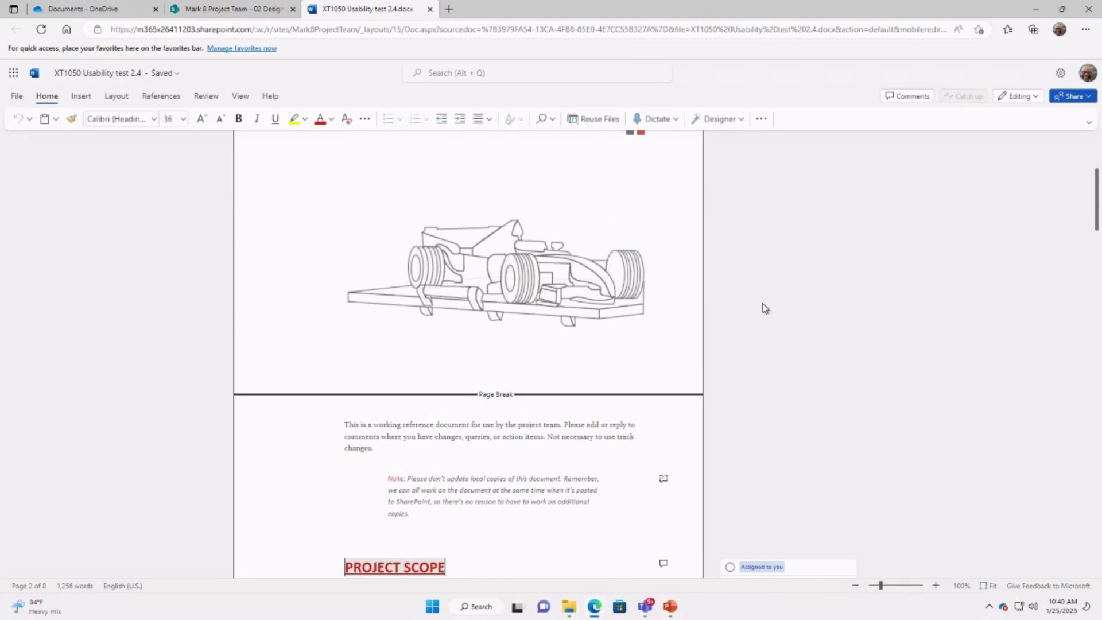
scroll(770, 298, down, 5)
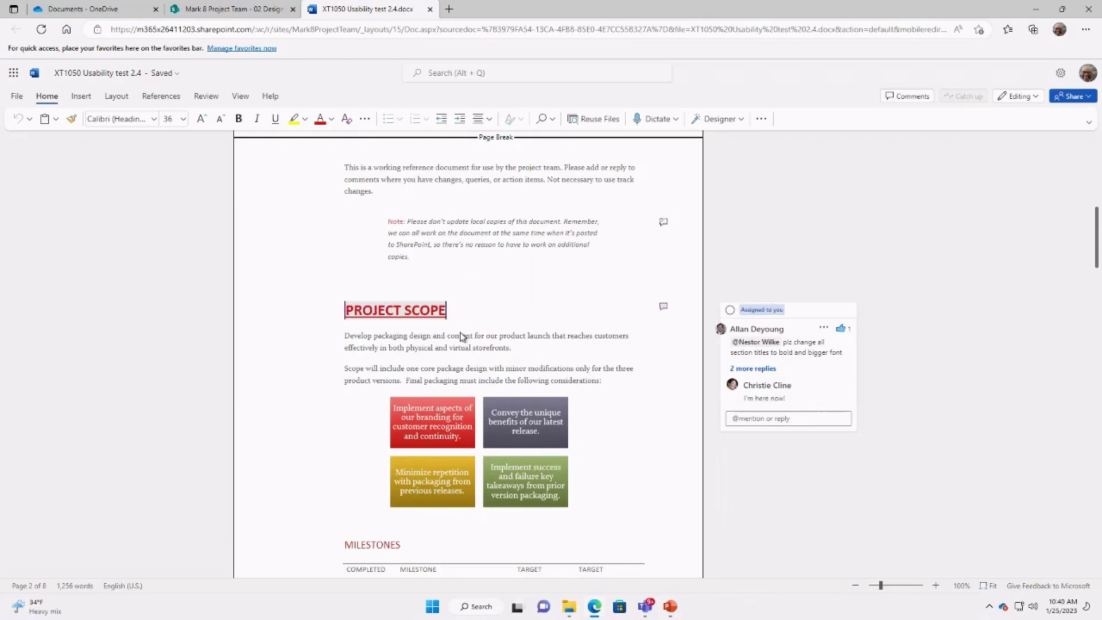
Place the cursor in the PROJECT SCOPE paragraph, then move between the heading and body text.
click(617, 379)
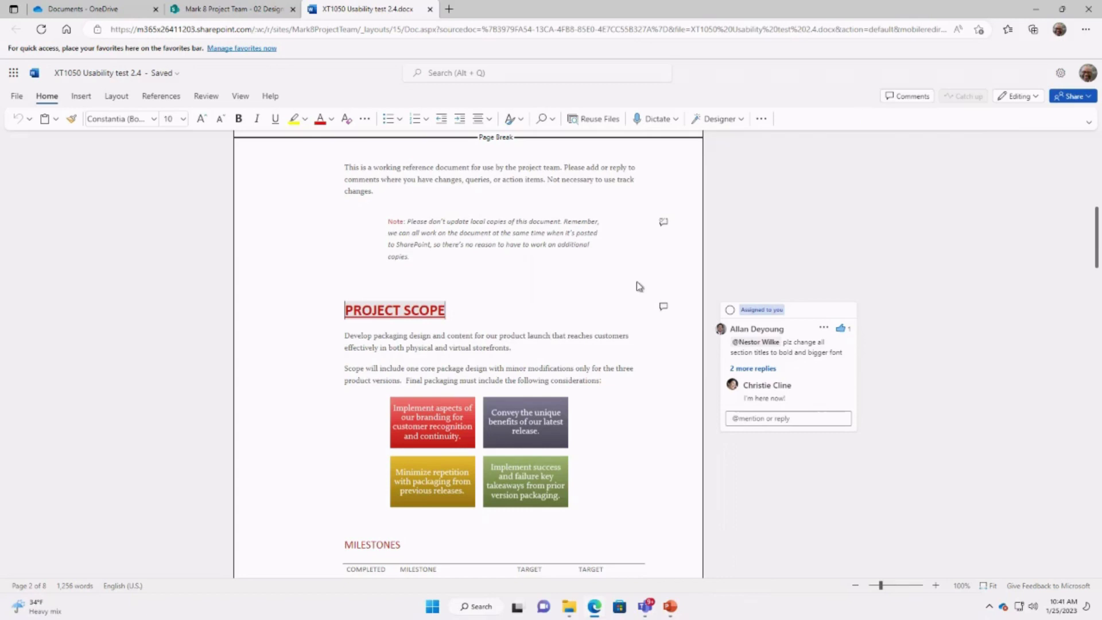
click(534, 348)
key(Up)
key(Up)
key(Down)
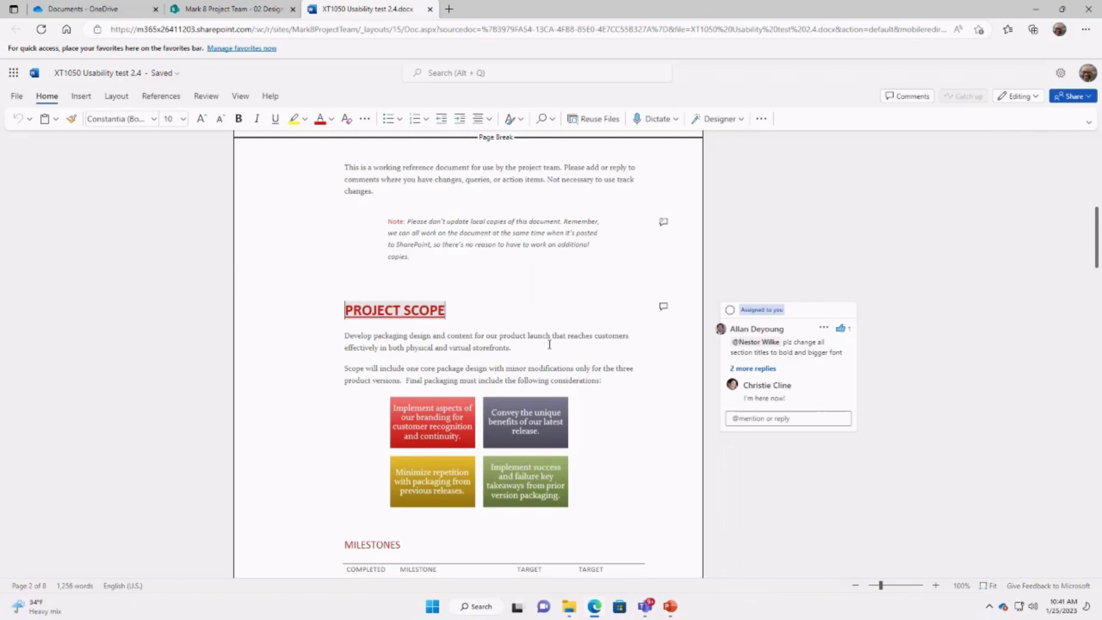
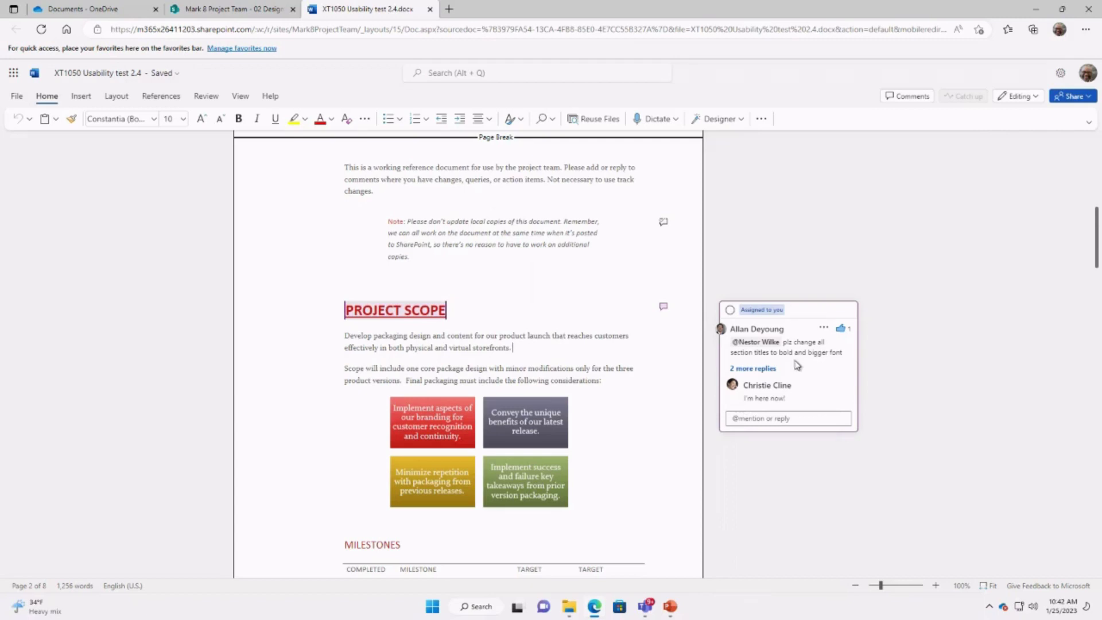
Expand all replies on the PROJECT SCOPE comment, then select the GOALS 'Emotional connection is the key' paragraph.
click(766, 369)
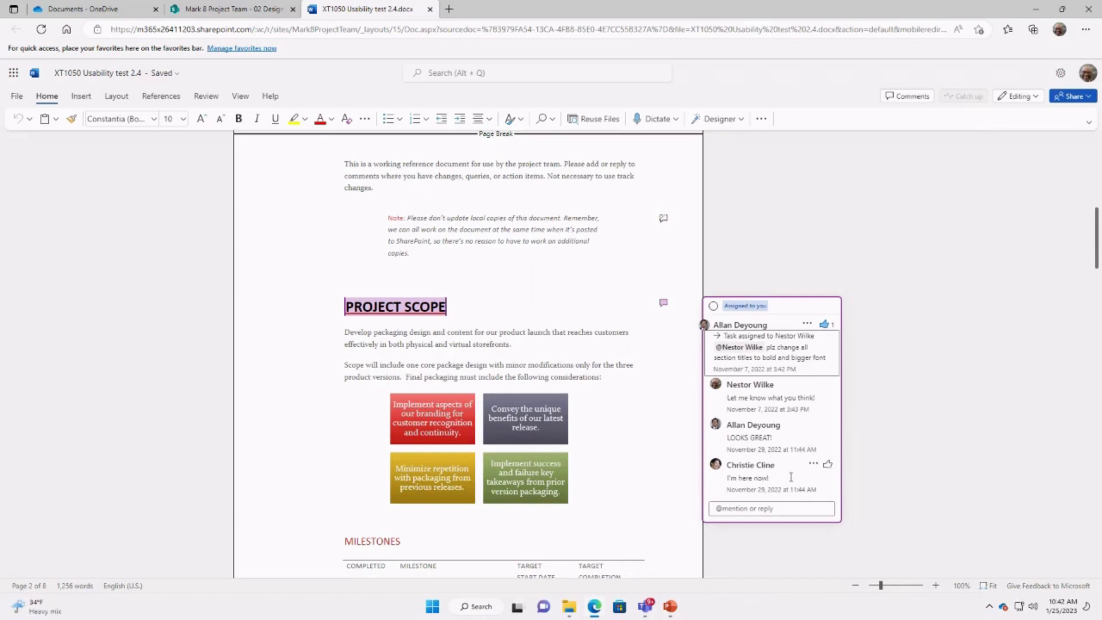
click(575, 350)
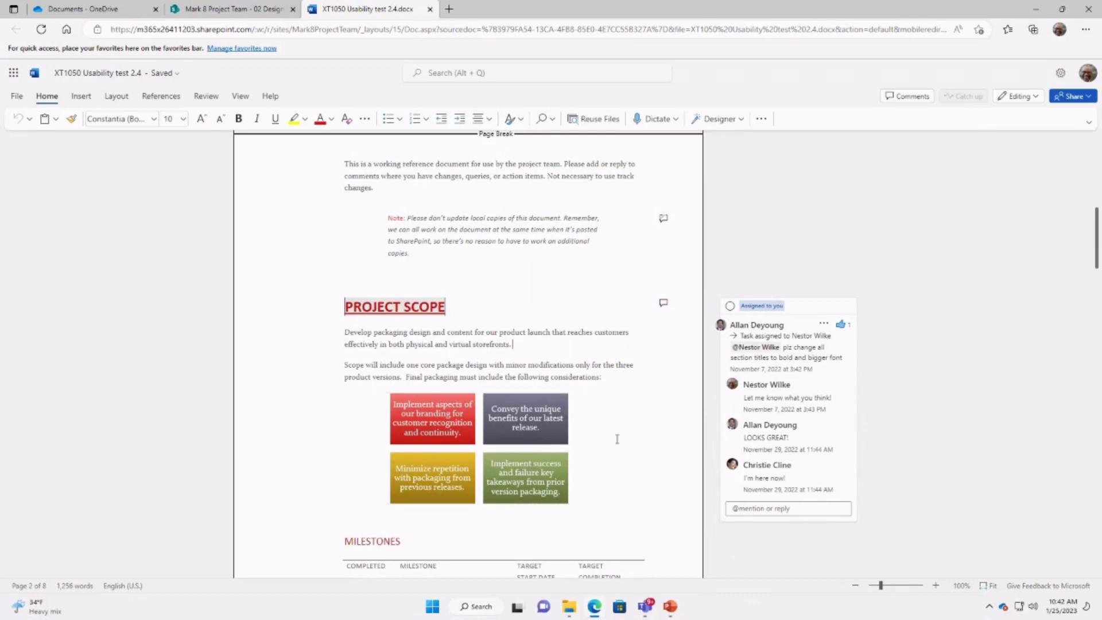
scroll(617, 440, up, 5)
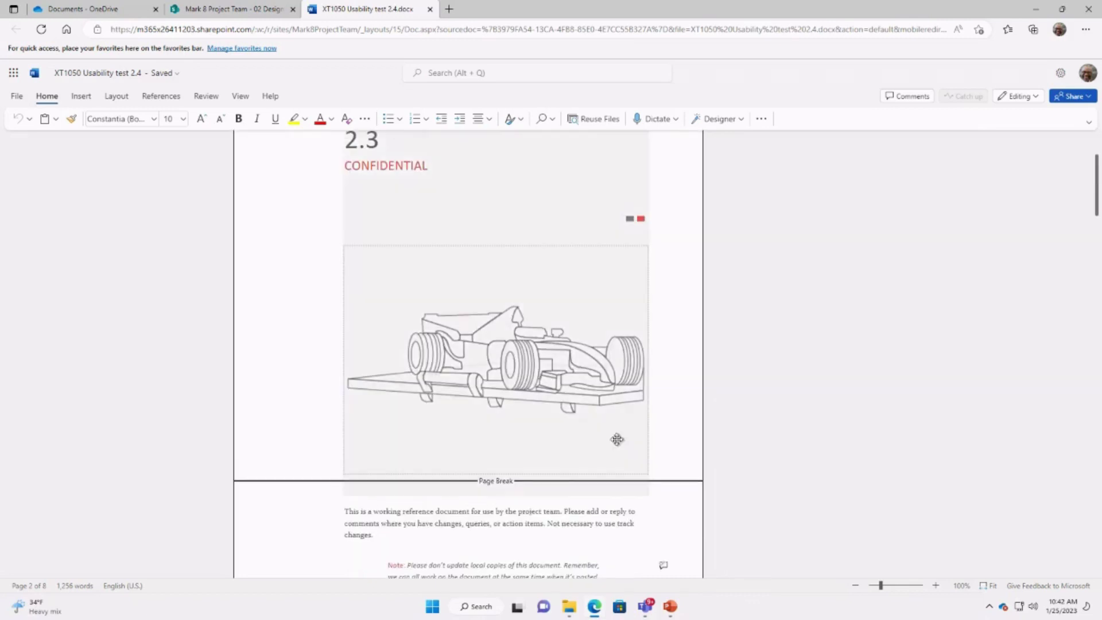
scroll(617, 439, down, 6)
scroll(617, 440, down, 7)
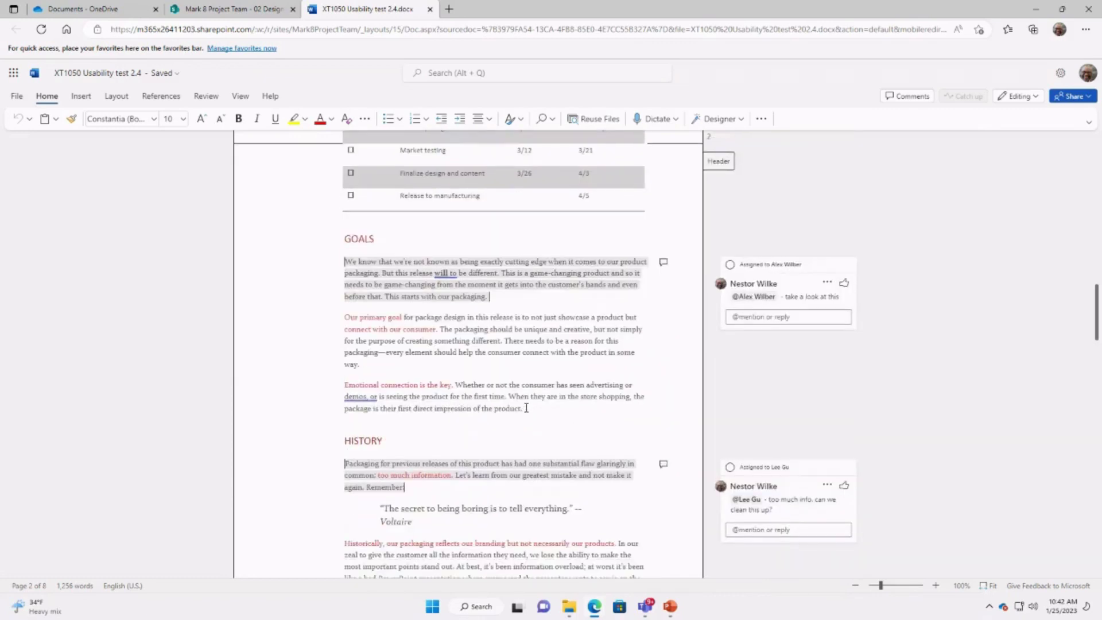
drag(522, 409, 346, 387)
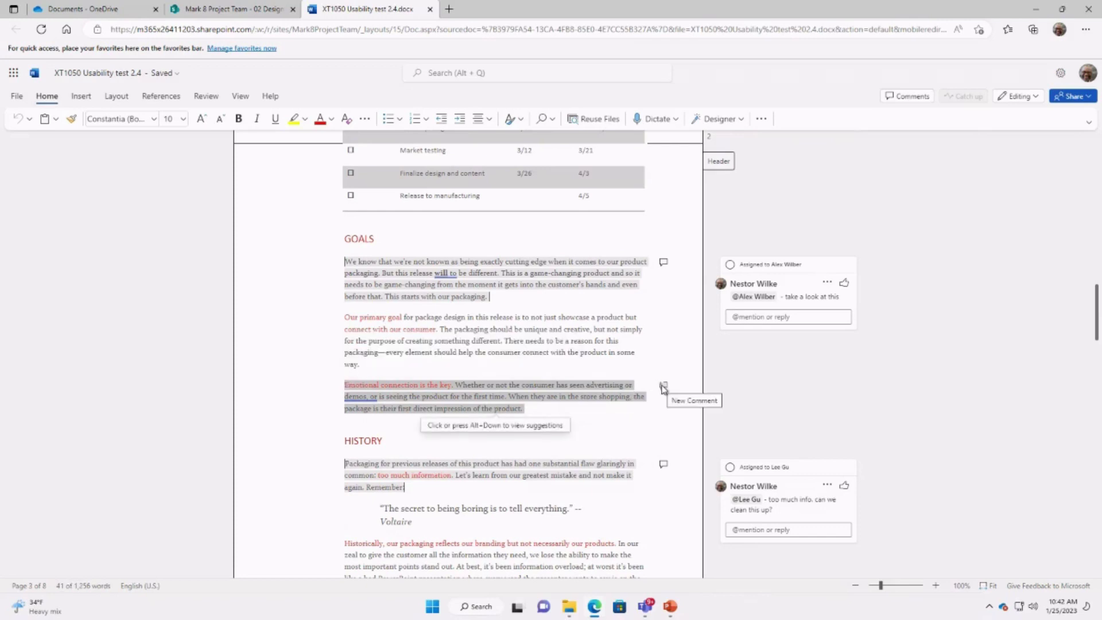
Discard the started new comment and resolve the task comment on the GOALS opening paragraph.
click(663, 385)
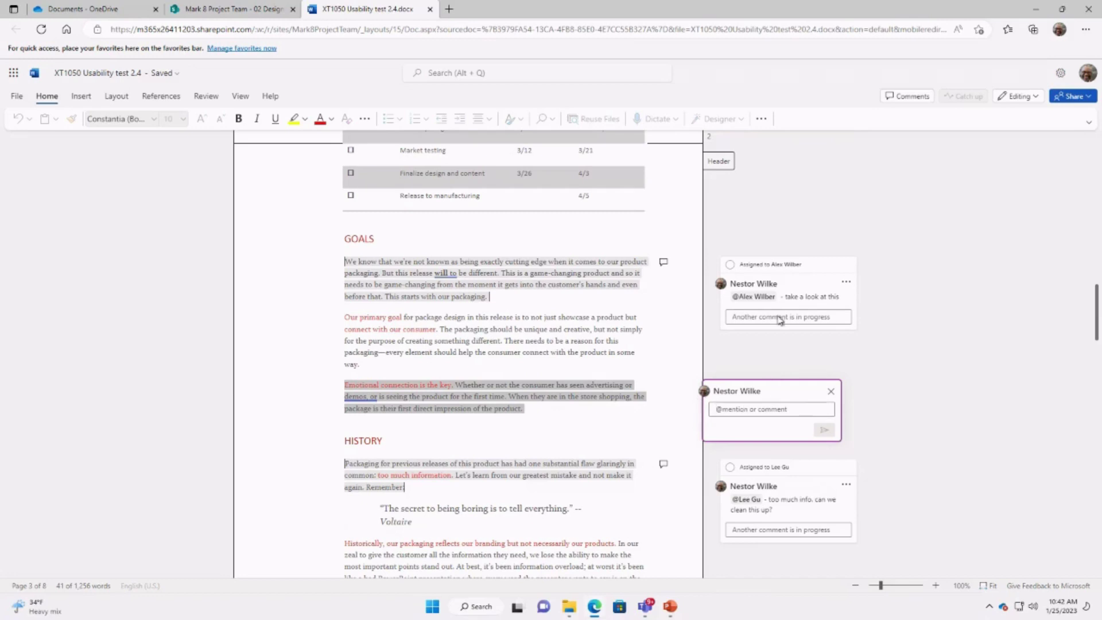
click(831, 393)
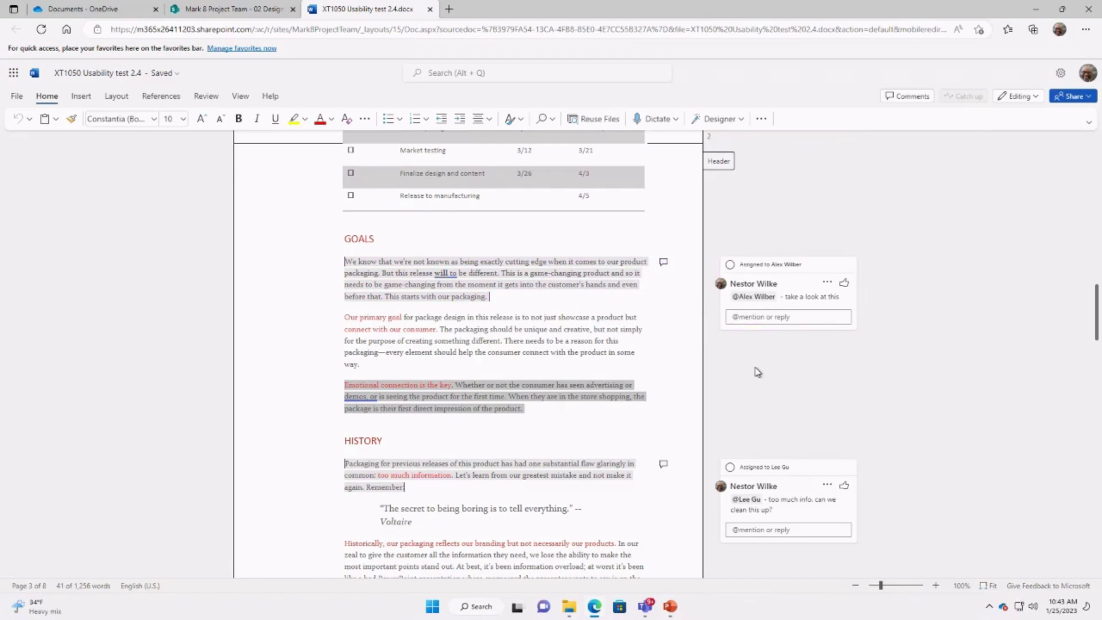
scroll(758, 372, down, 3)
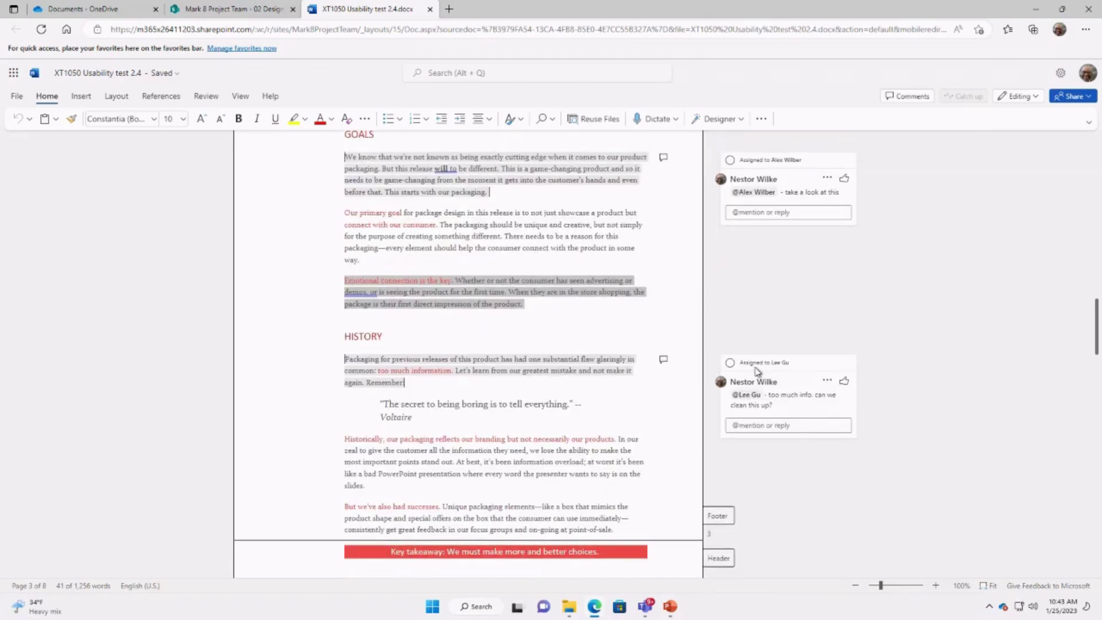
scroll(736, 331, down, 5)
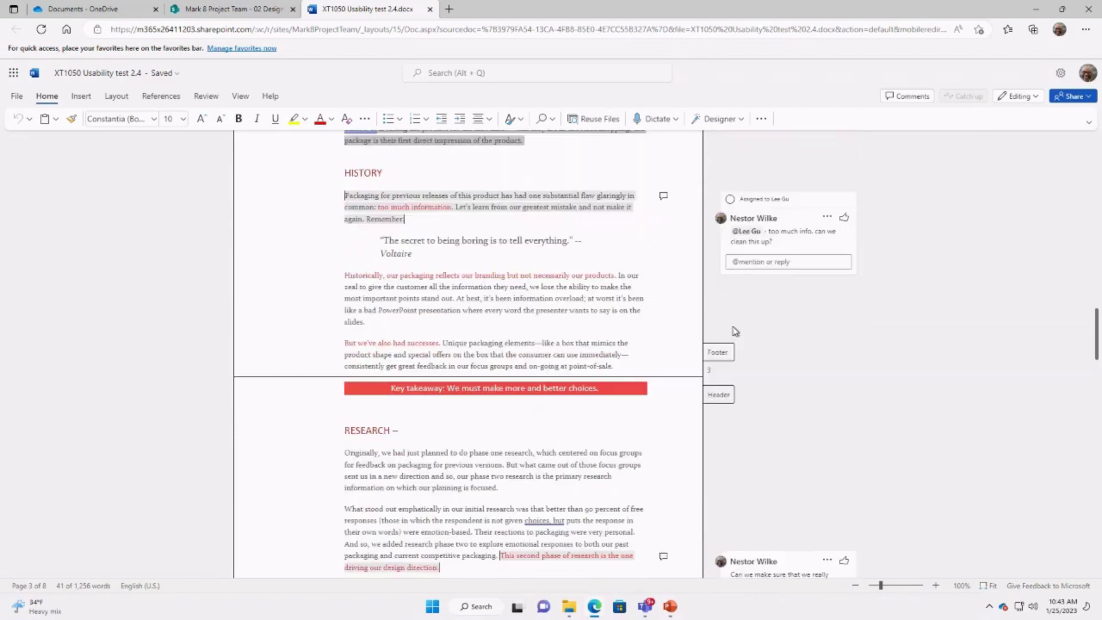
scroll(735, 331, up, 8)
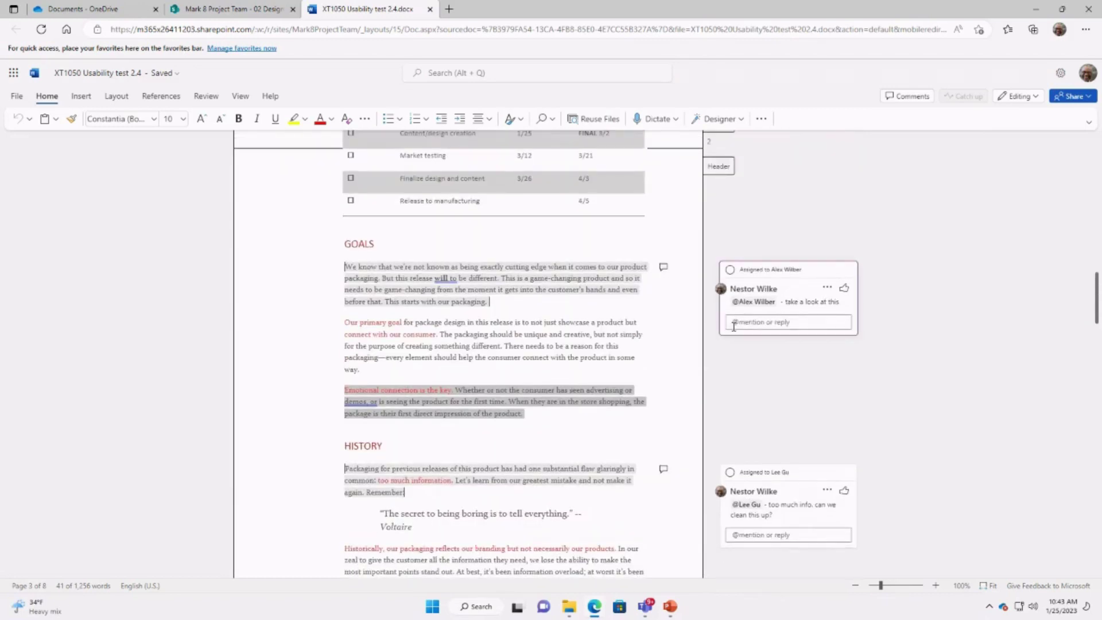
scroll(734, 321, up, 2)
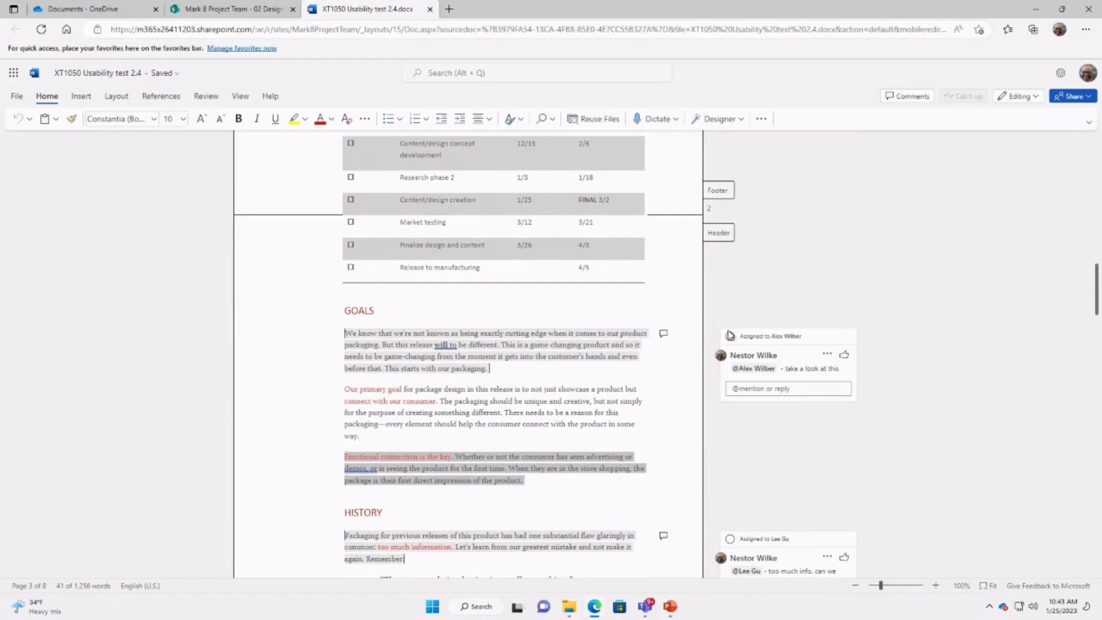
click(750, 325)
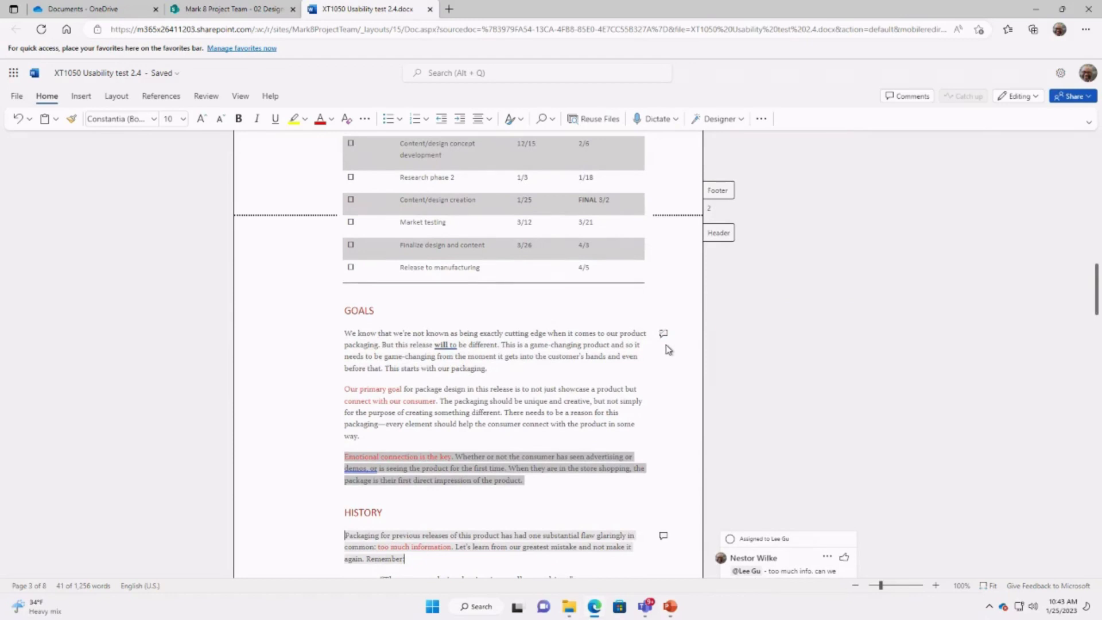
Show the Comments pane with the PROJECT SCOPE and completed GOALS threads, and dismiss the clipboard prompt.
click(919, 98)
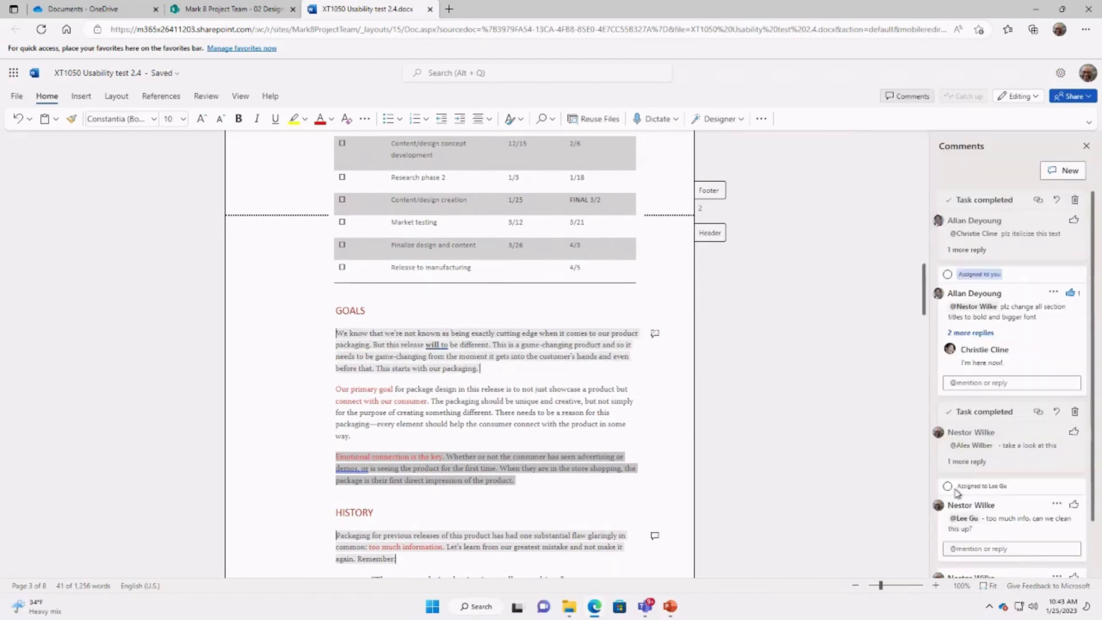
click(1024, 334)
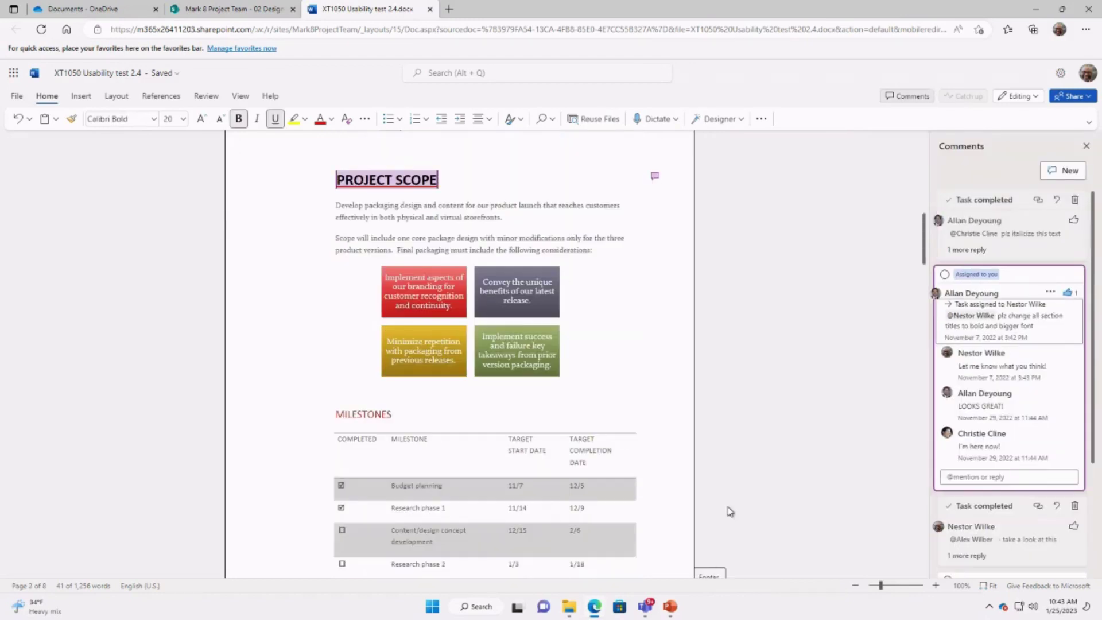
click(1033, 512)
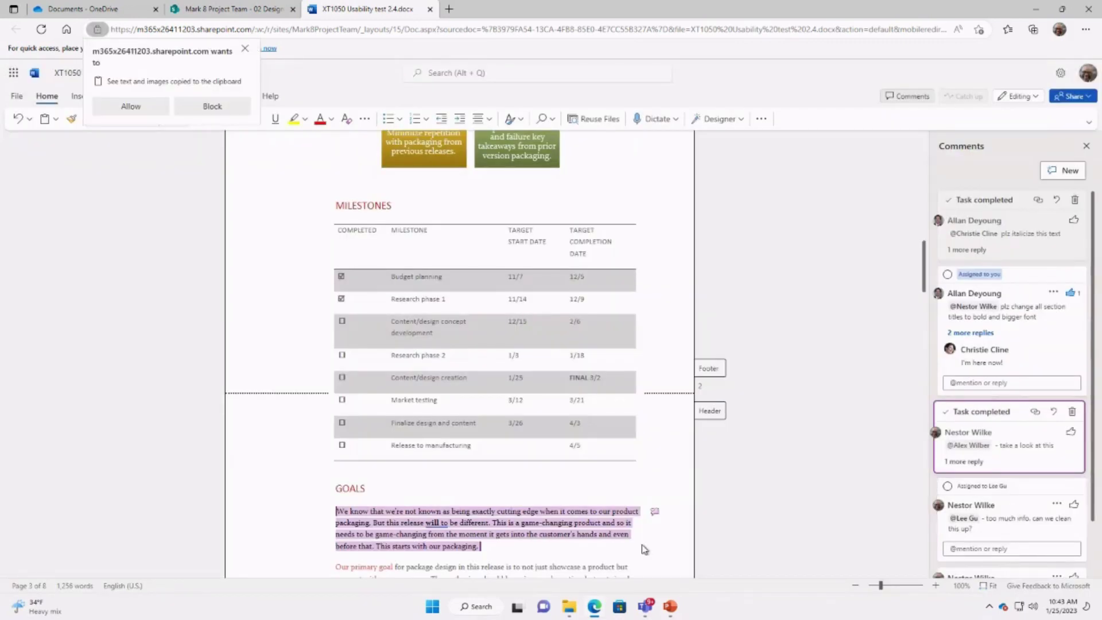
click(245, 49)
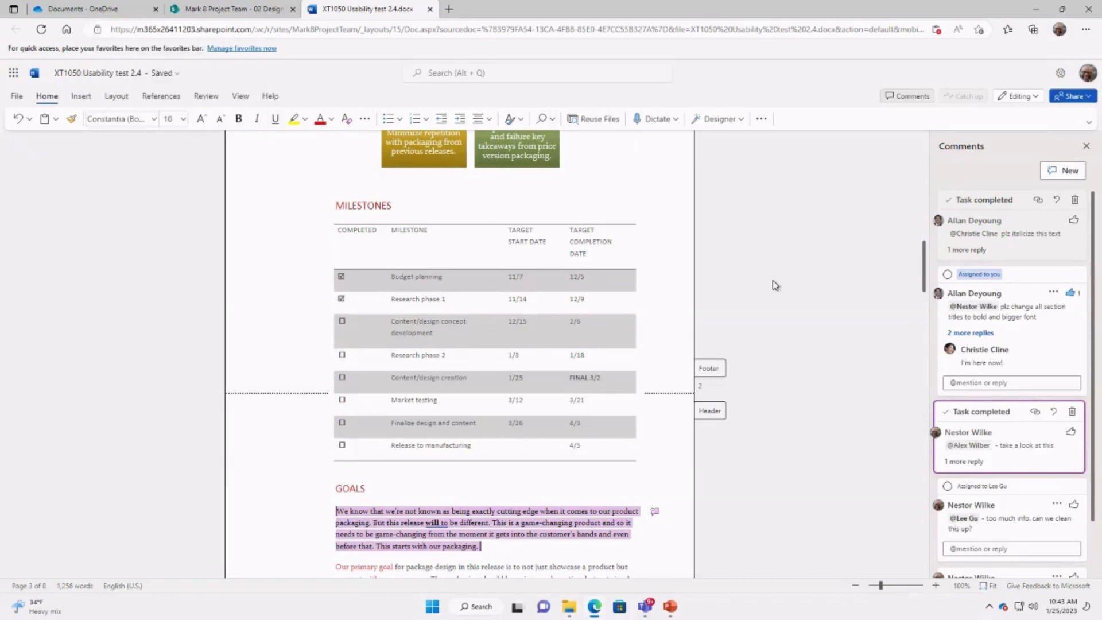
Close the Word tab and bring up the actions menu for XT1050 Usability test 2.4.docx.
click(430, 10)
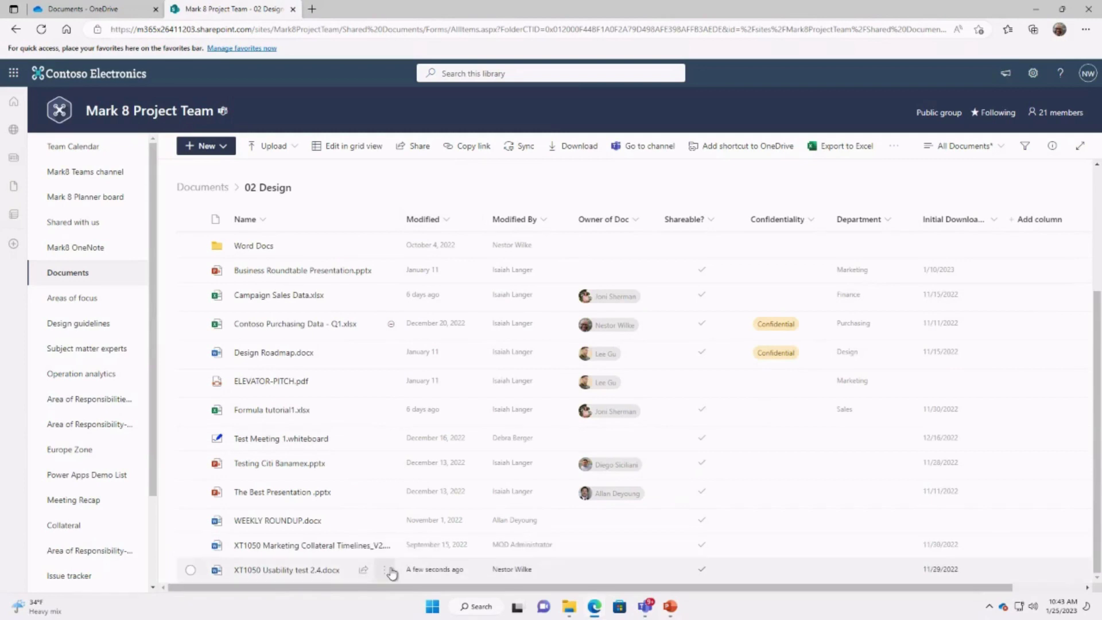
mouse_move(391, 573)
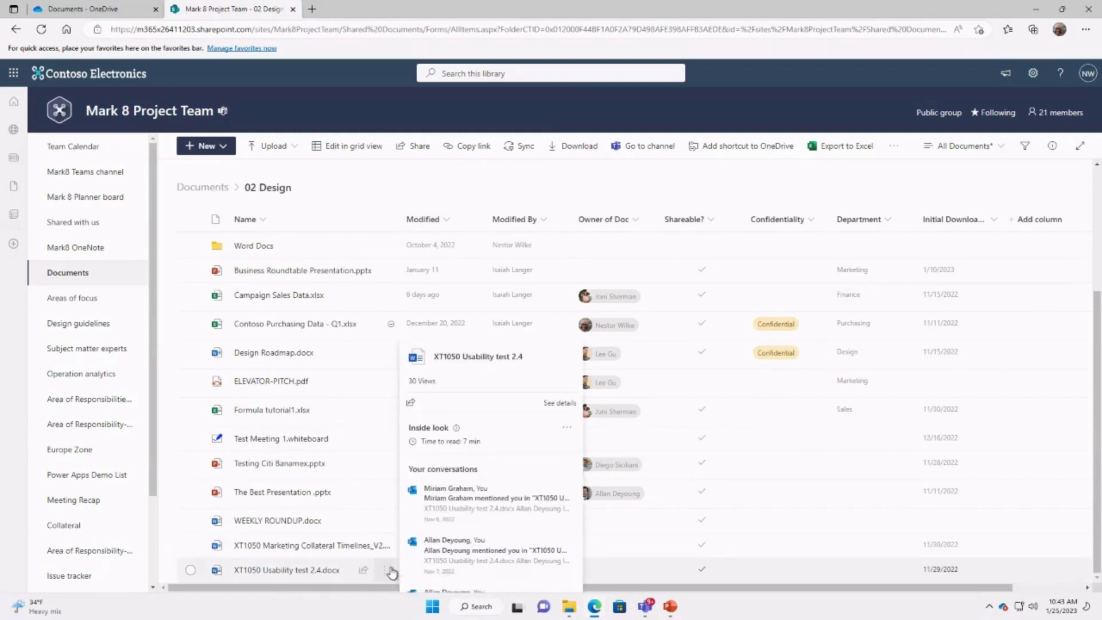
click(391, 573)
mouse_move(384, 580)
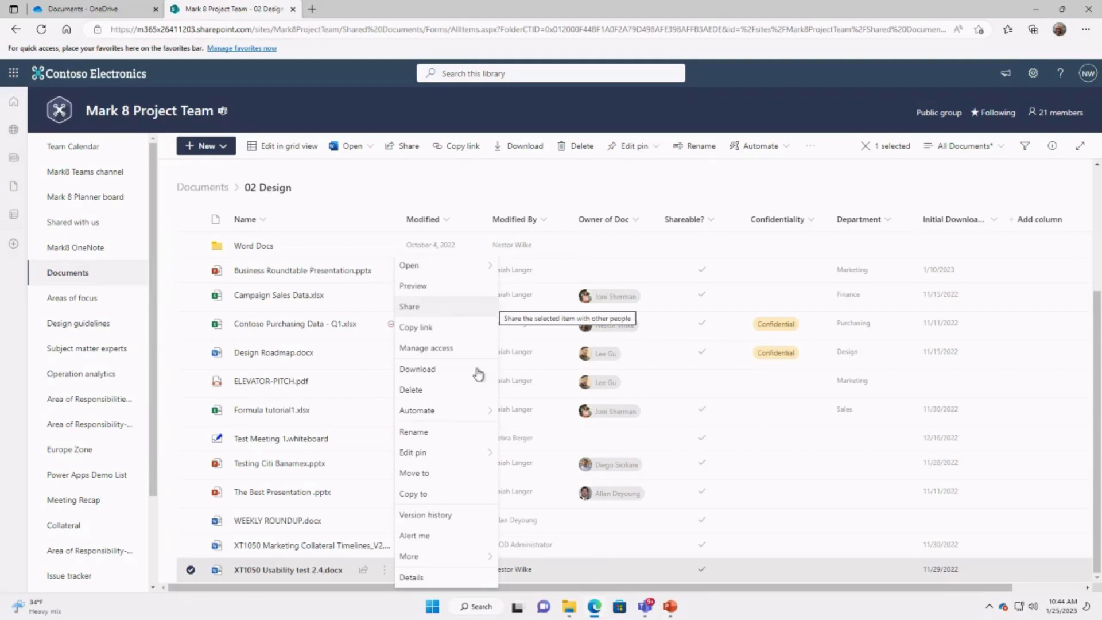
Browse the file's version history and open version 27.0 from 1/5/2023 read-only in Word.
click(461, 526)
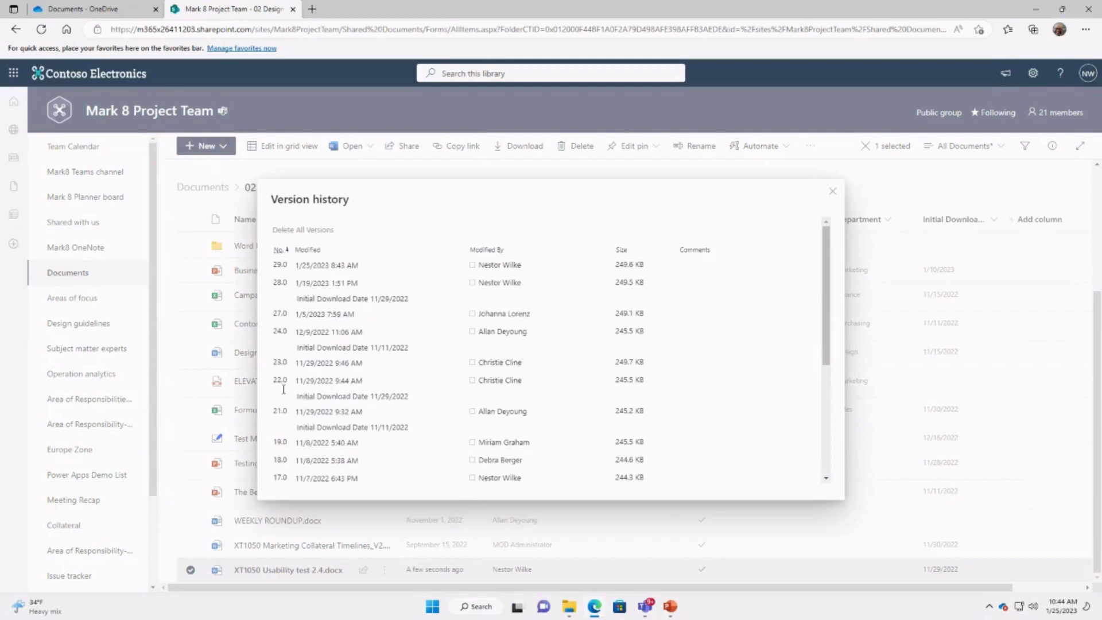
scroll(464, 393, down, 5)
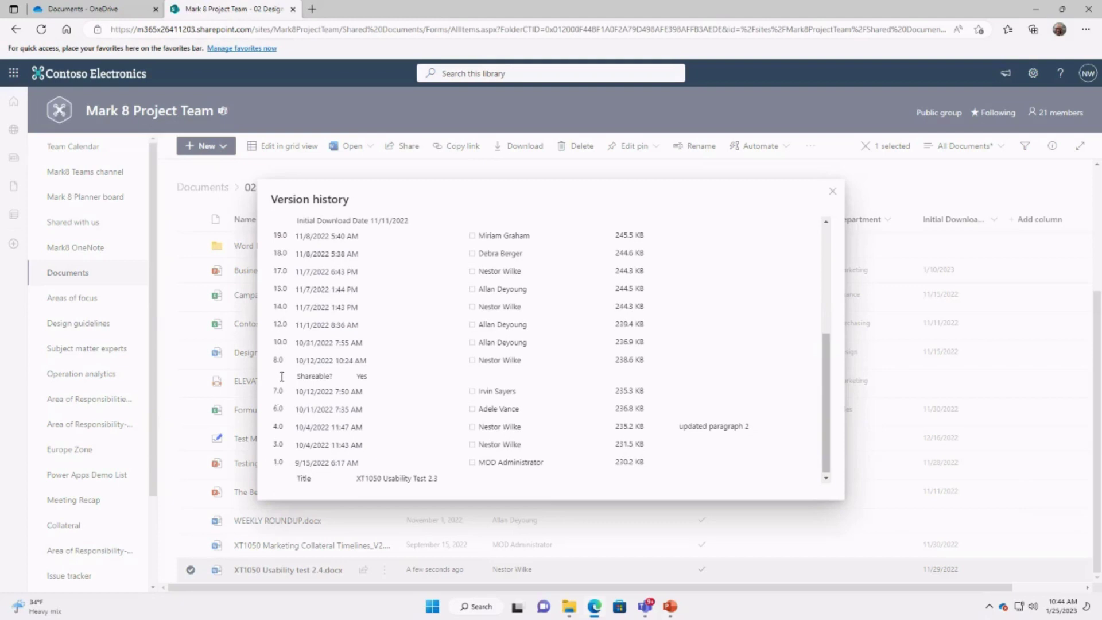
scroll(282, 377, up, 5)
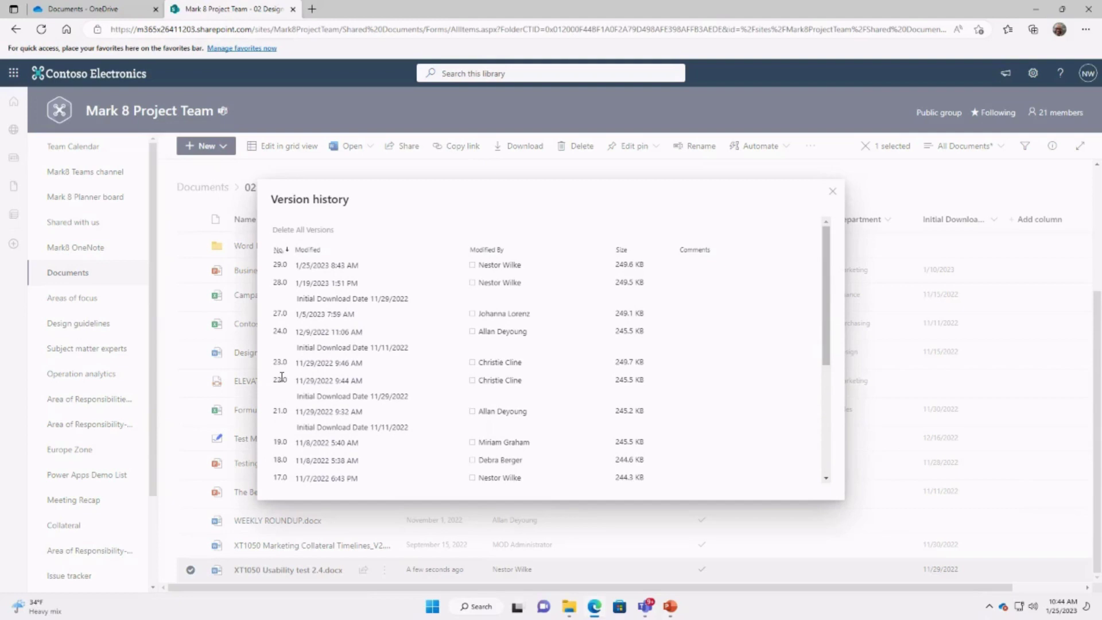
click(369, 267)
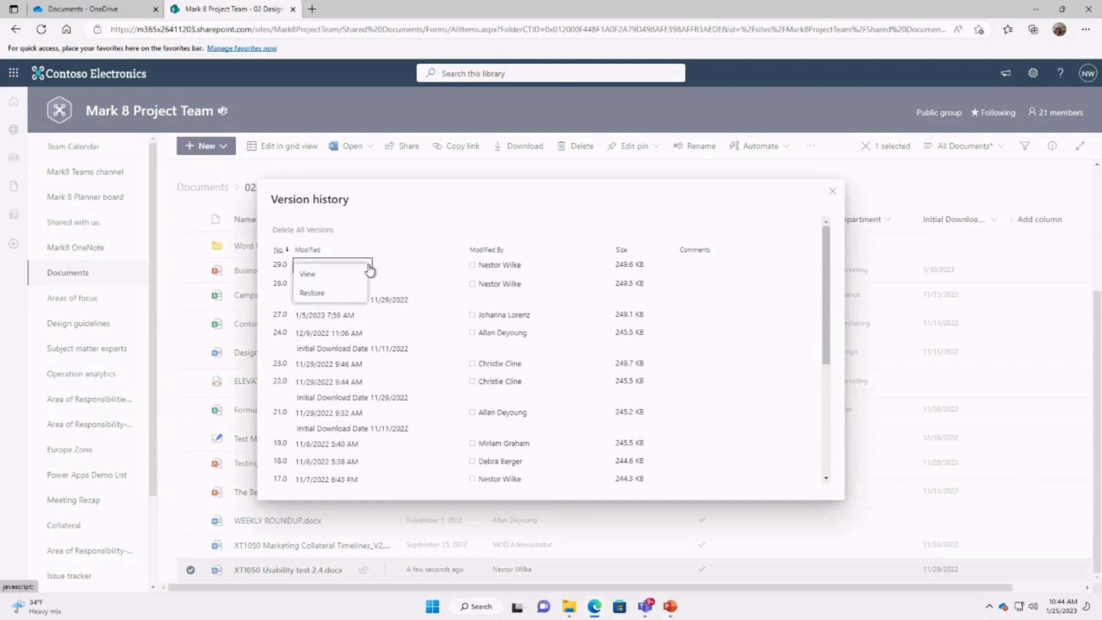
click(384, 315)
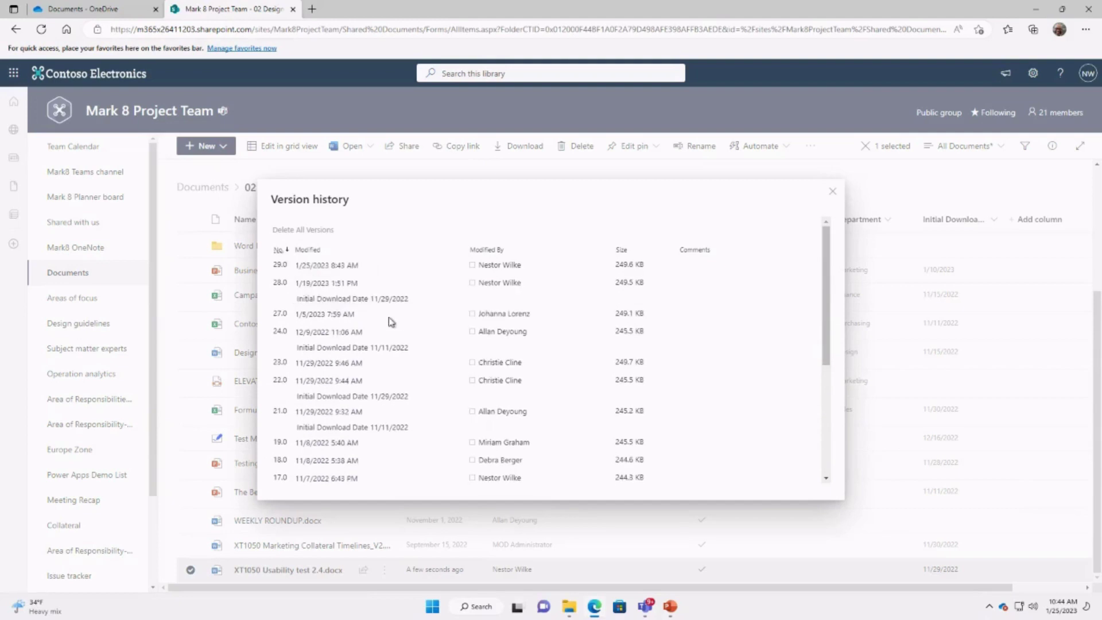
click(344, 316)
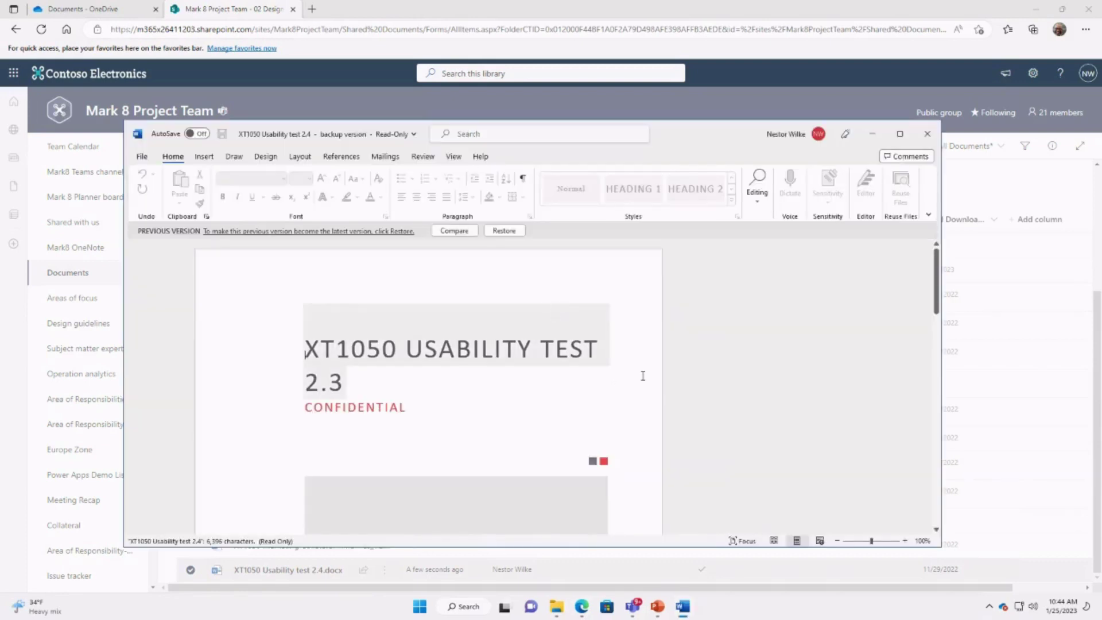
Select the first introductory paragraph on page 2 of version 27.0, then close the Word window.
scroll(647, 376, down, 10)
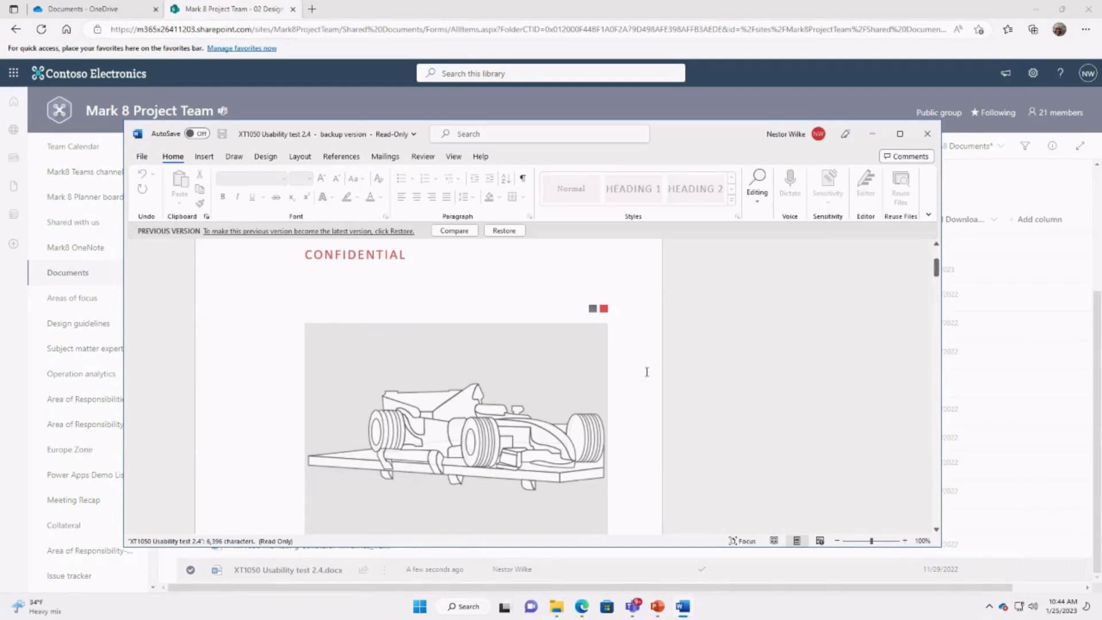
drag(516, 418, 309, 390)
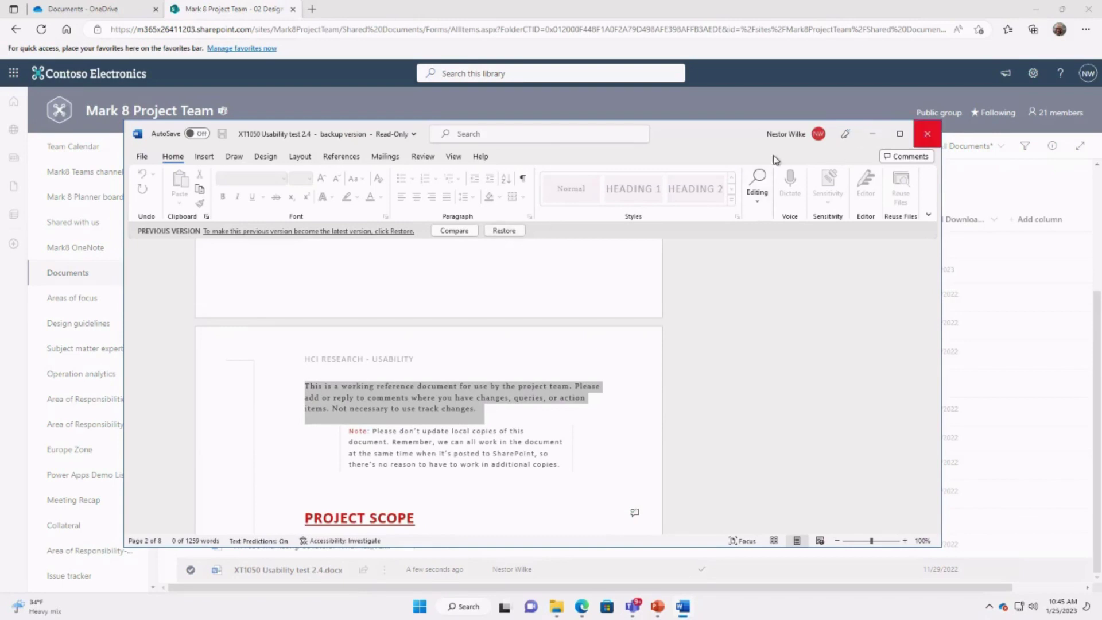
click(927, 133)
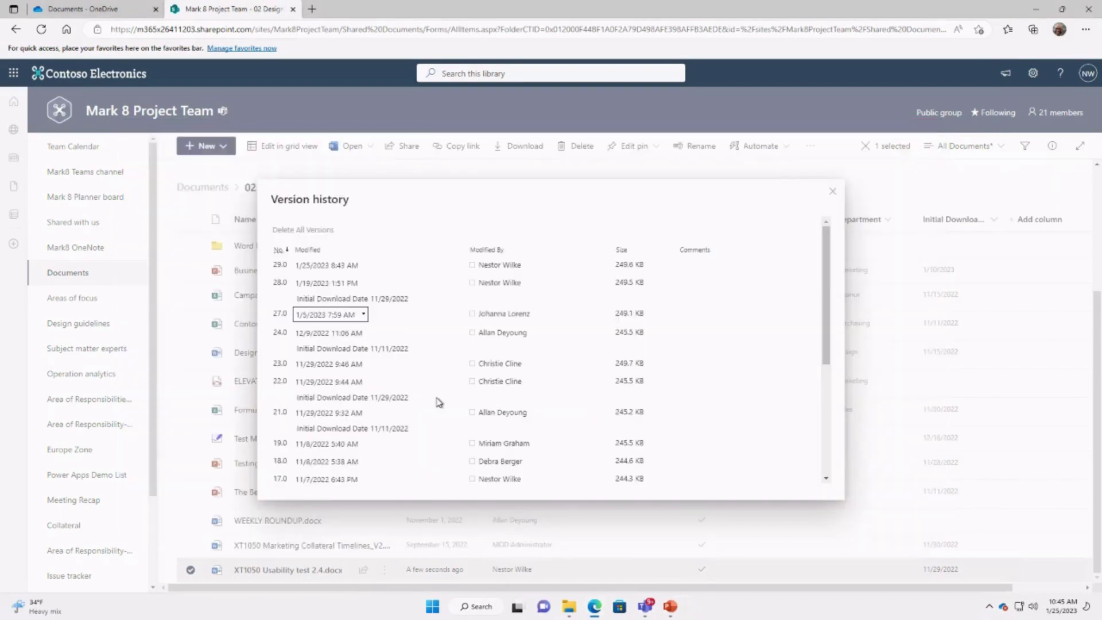
Restore version 27.0 and confirm replacing the current version.
click(365, 315)
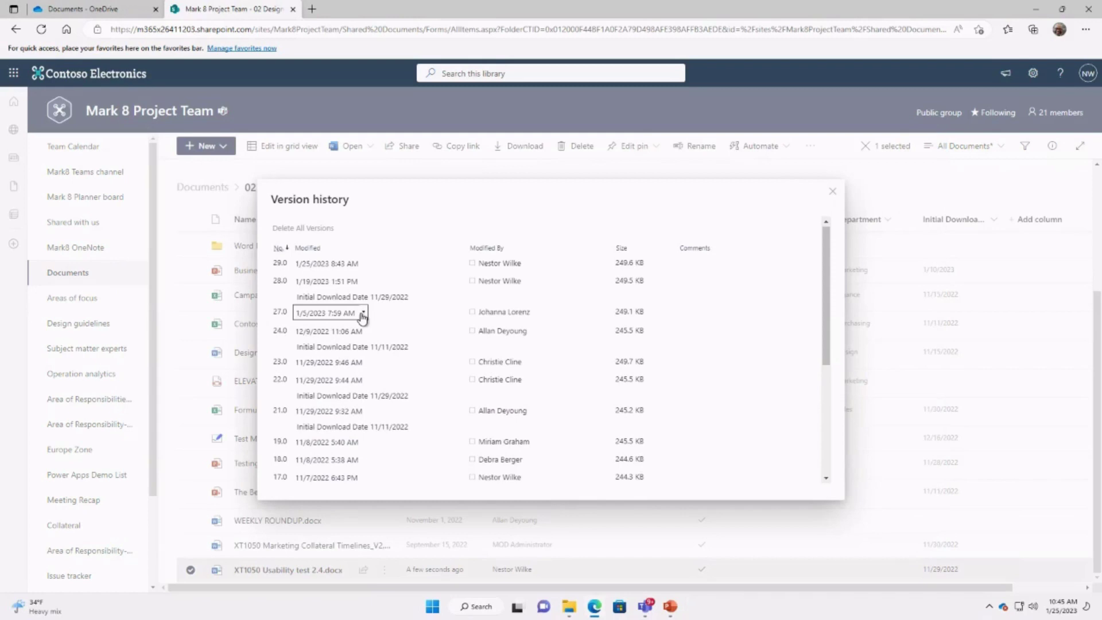
click(365, 313)
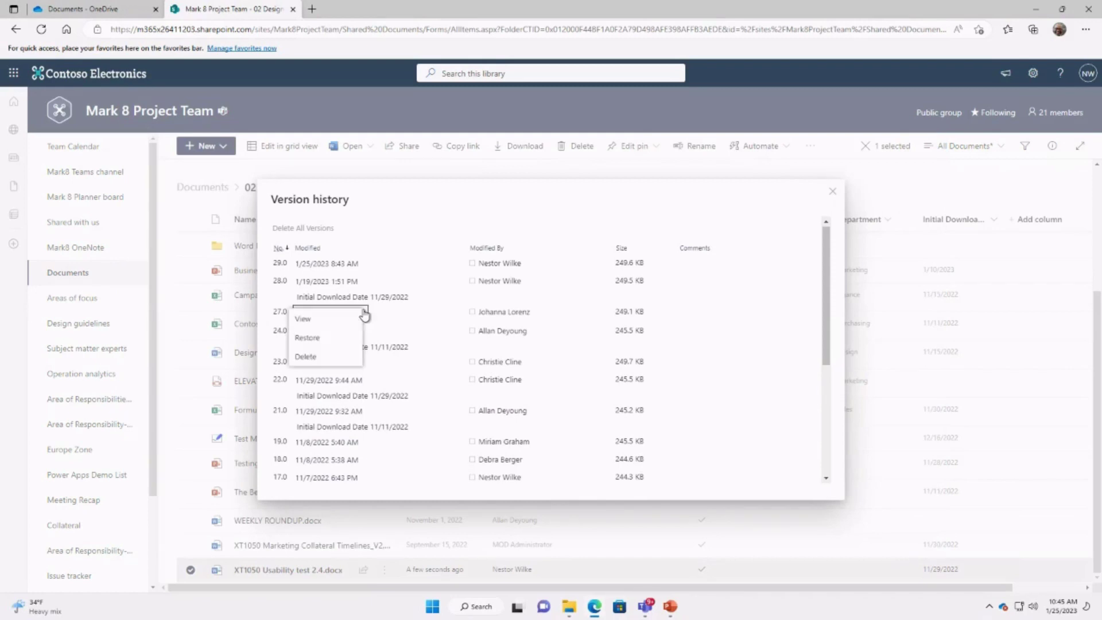
click(327, 345)
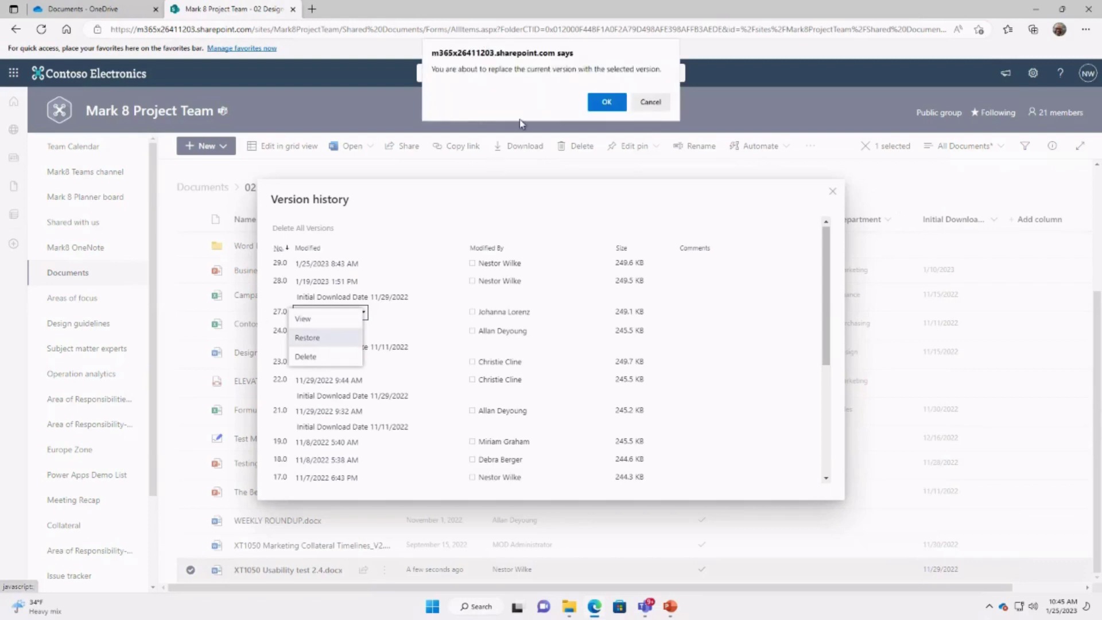
click(608, 103)
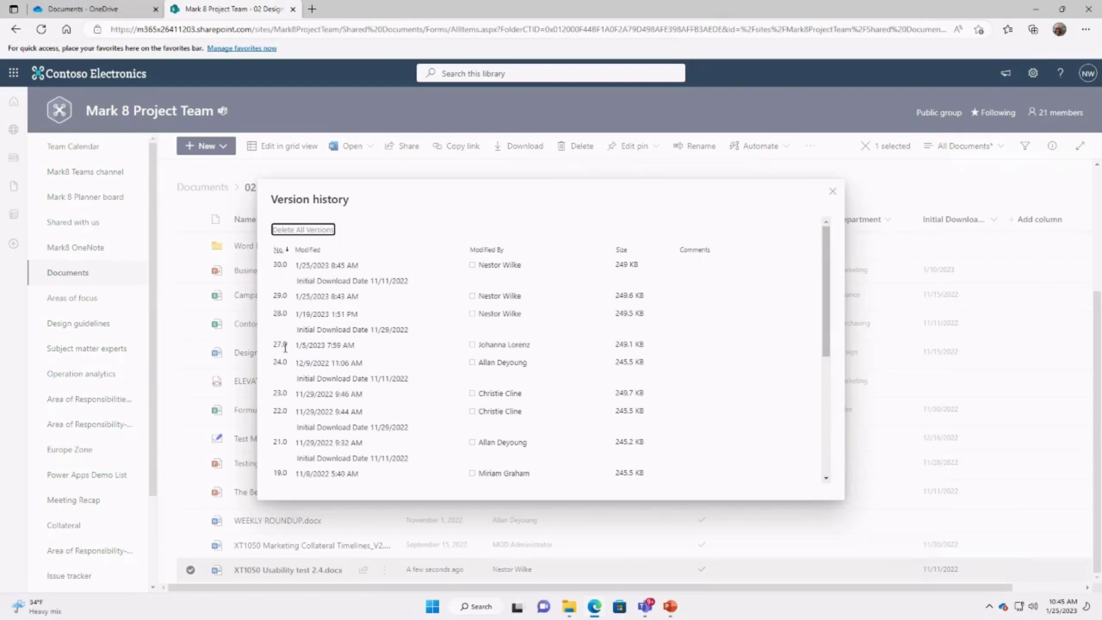
Delete version 29.0 and confirm sending it to the Recycle Bin.
mouse_move(350, 352)
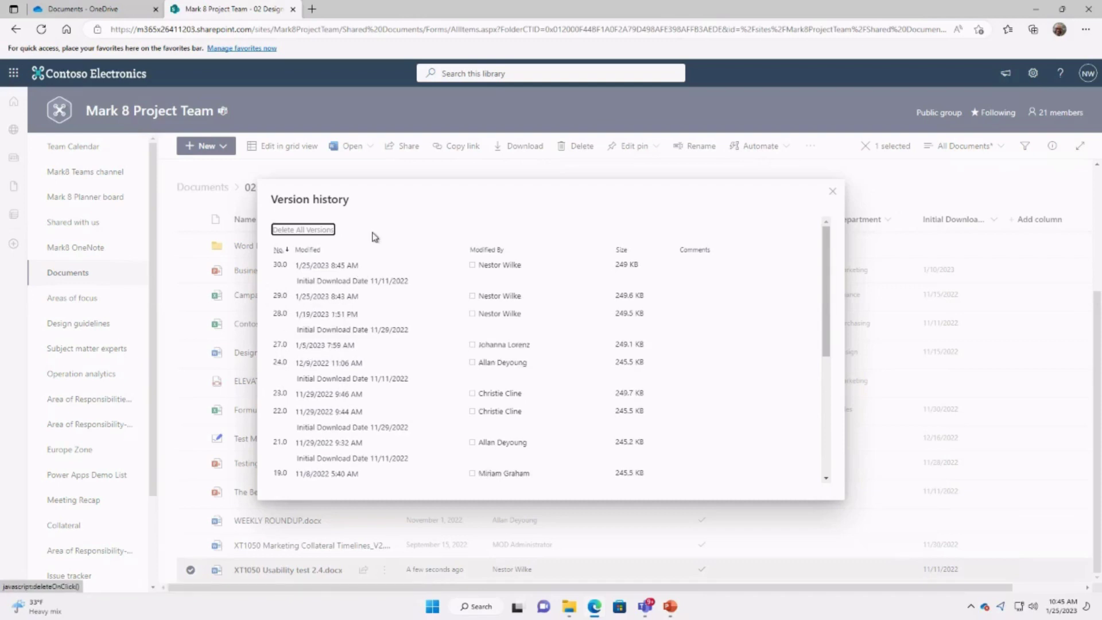
click(368, 298)
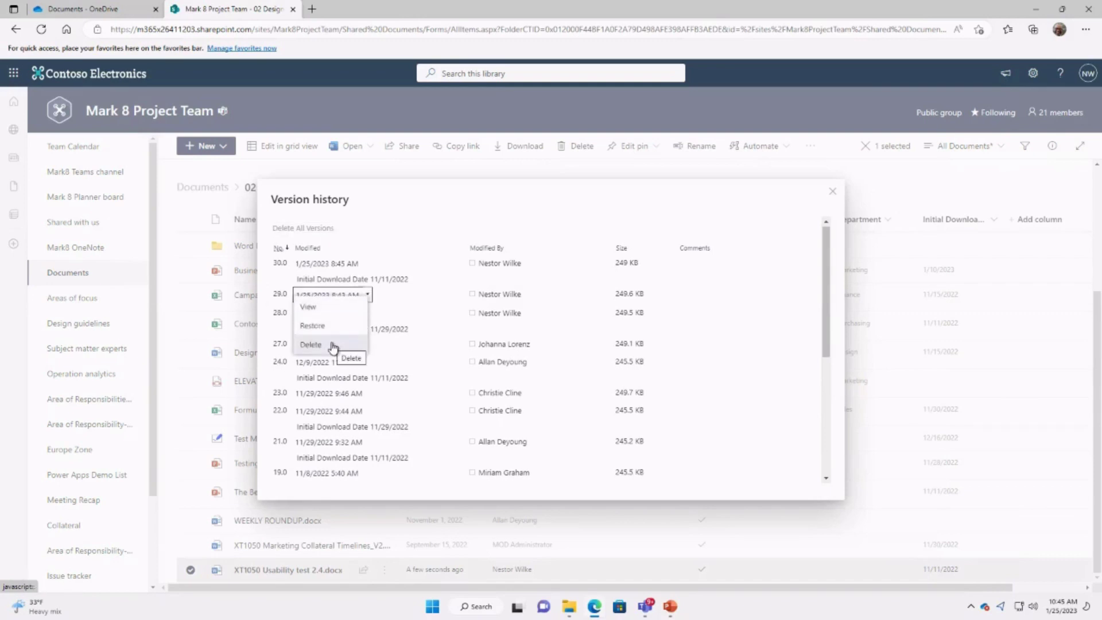
click(333, 345)
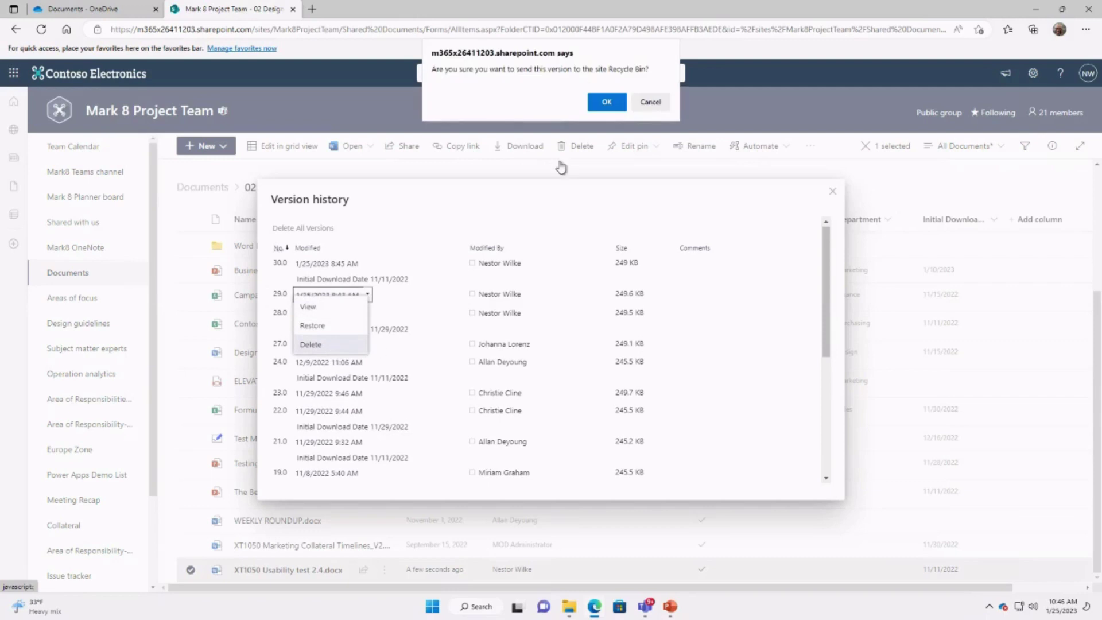
click(602, 102)
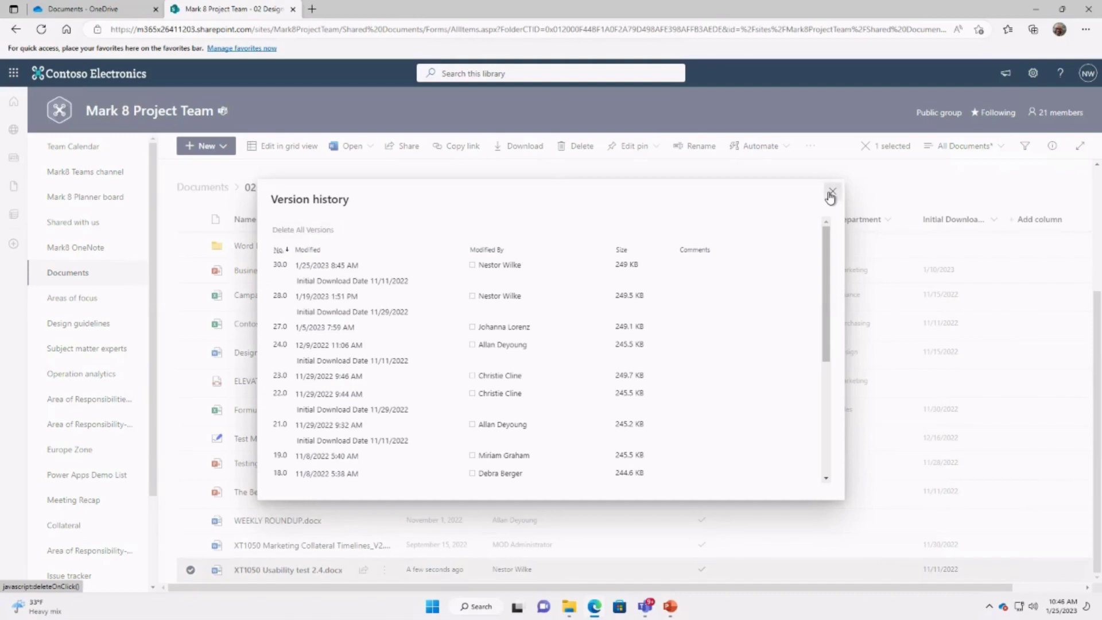
Close the Version history panel and deselect XT1050 Usability test 2.4.docx.
click(831, 194)
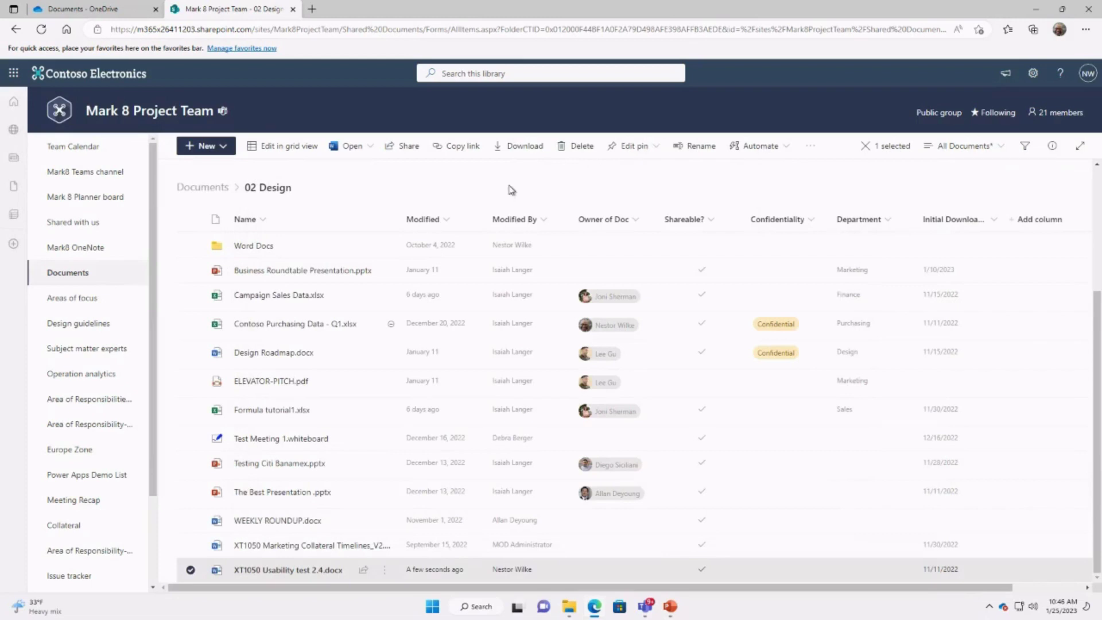
key(Escape)
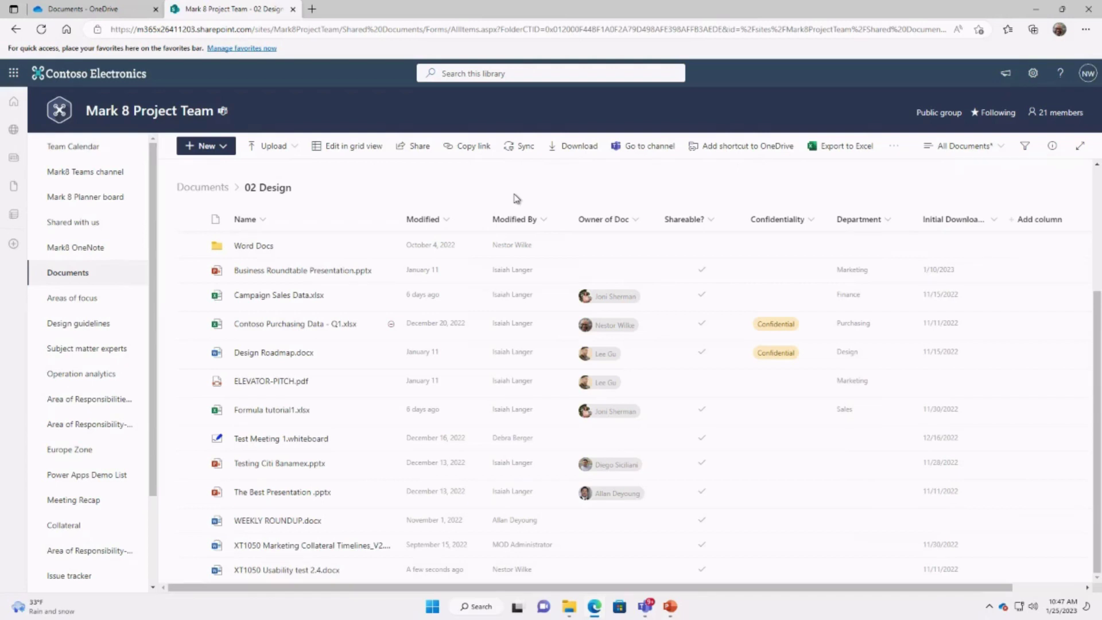
Switch to Teams and show Recent files, with XT1050 Usability test 2.4.docx on top.
click(647, 609)
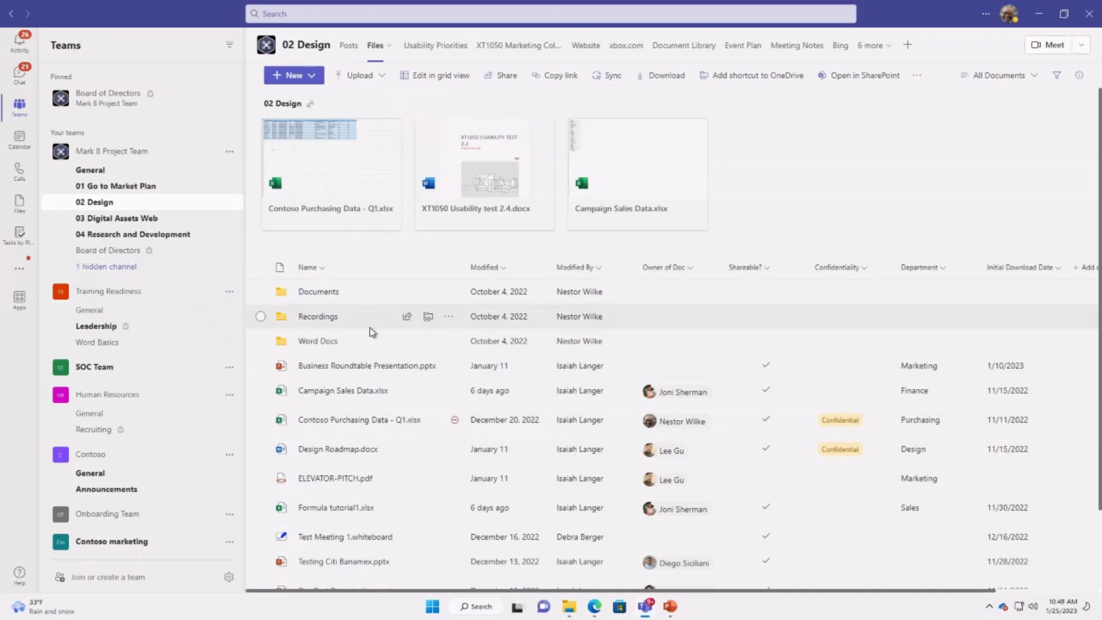
scroll(370, 328, down, 3)
scroll(369, 327, up, 3)
click(30, 215)
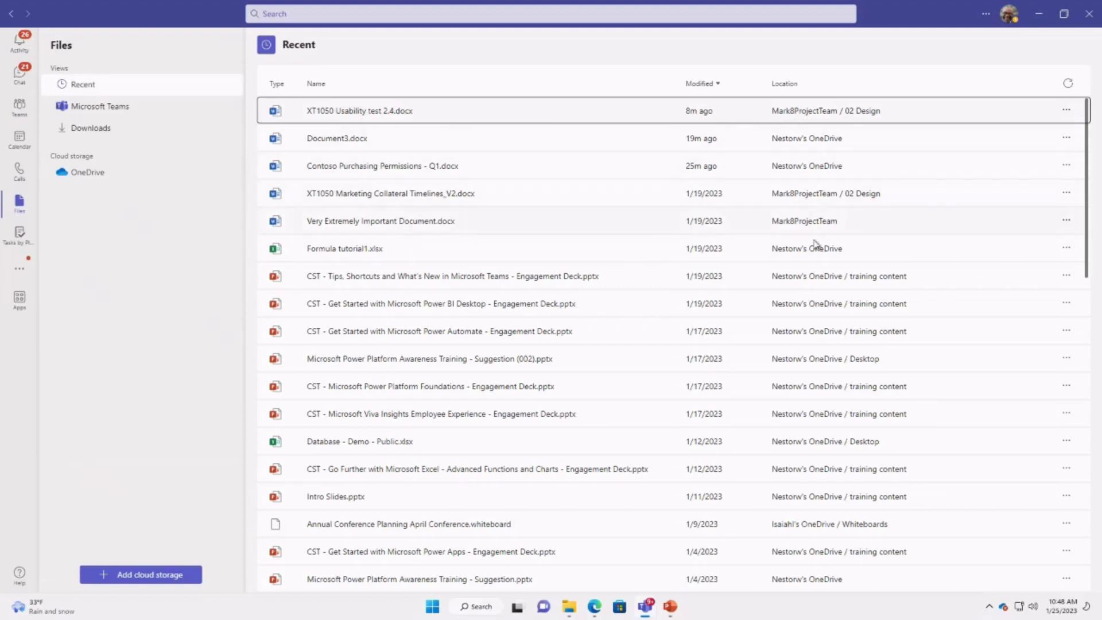
Switch the Files pane from Recent to the Microsoft Teams view, showing XT1050 Usability test 2.4.docx at the top.
scroll(813, 456, down, 1)
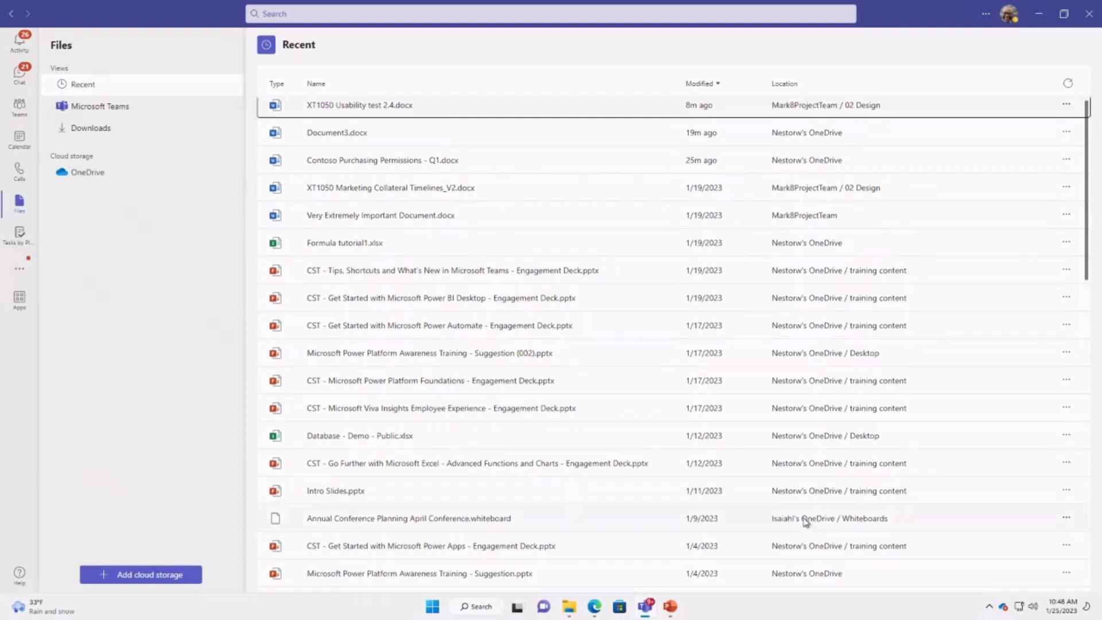
scroll(732, 466, down, 10)
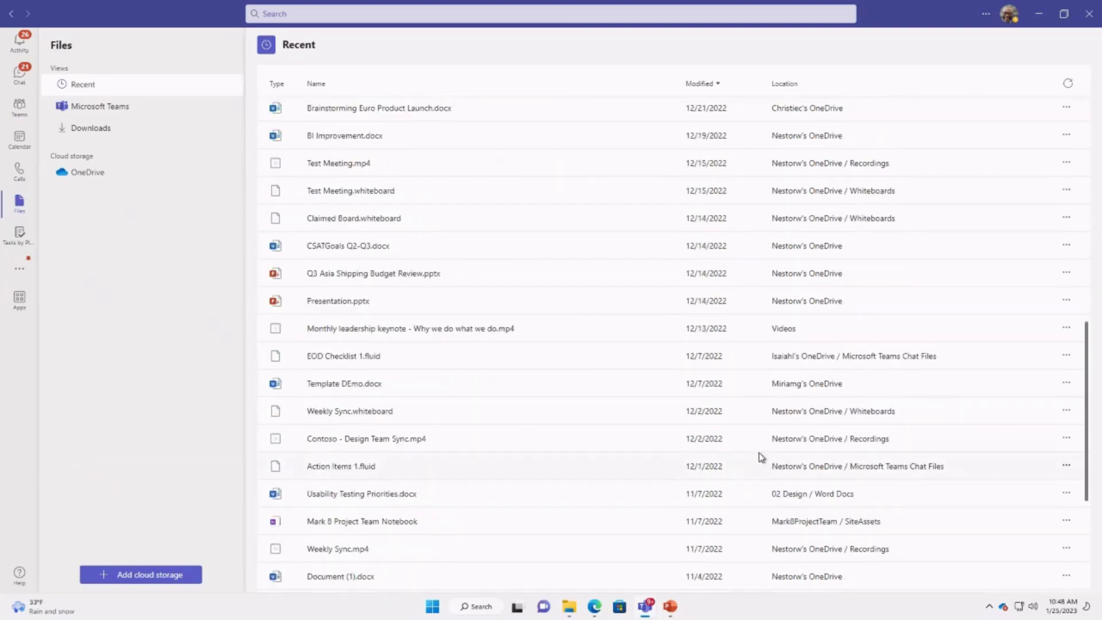
scroll(759, 453, up, 15)
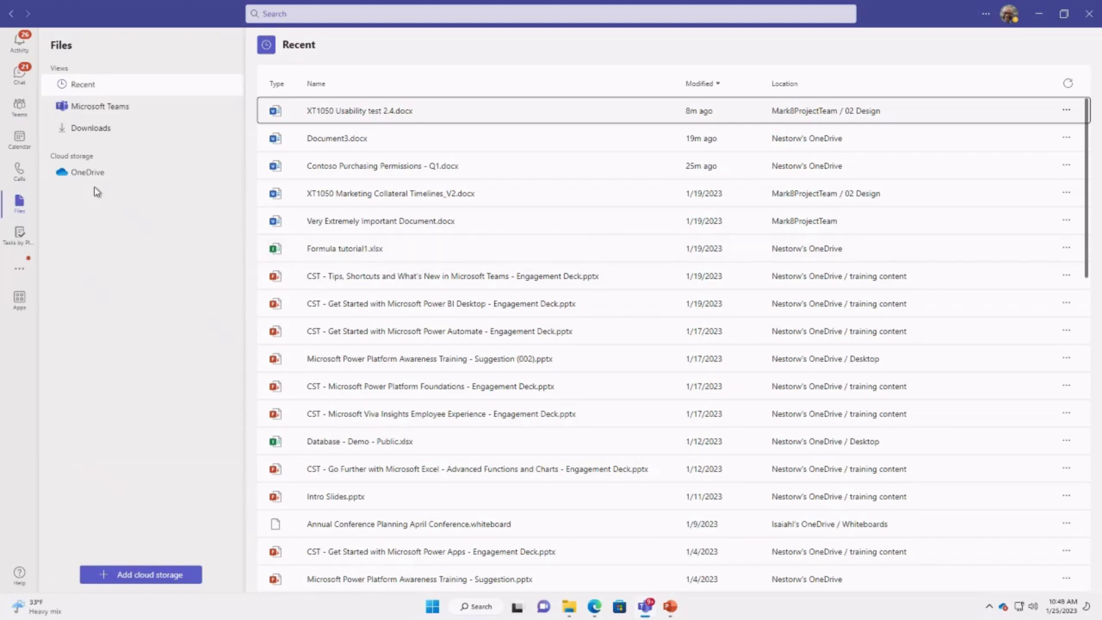
click(96, 114)
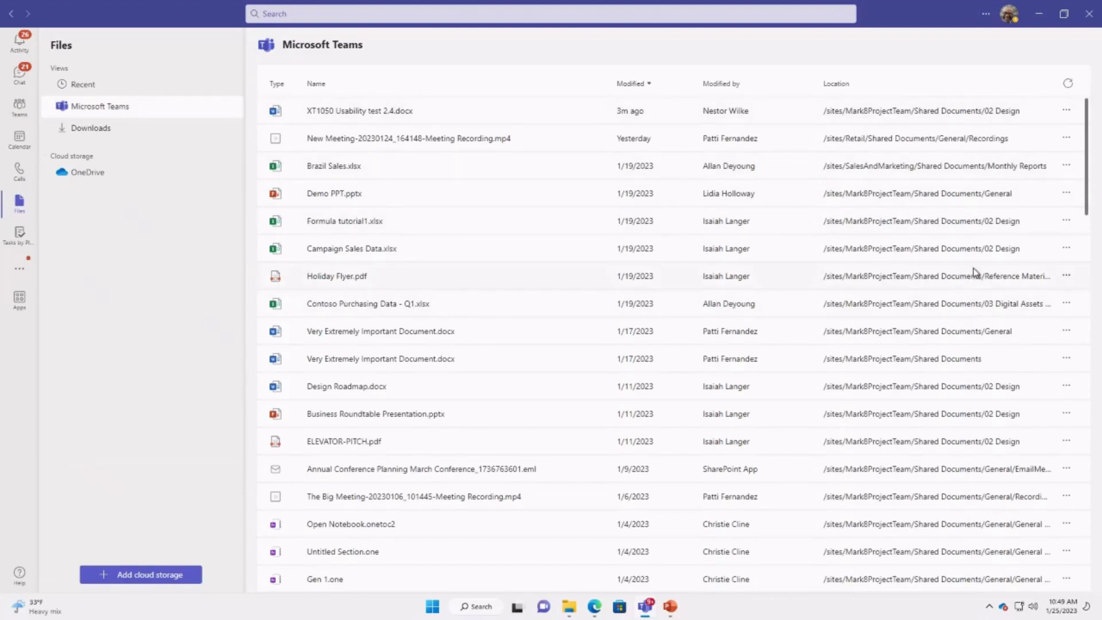
View the personal OneDrive files, then return to the 02 Design channel's Files tab.
click(147, 180)
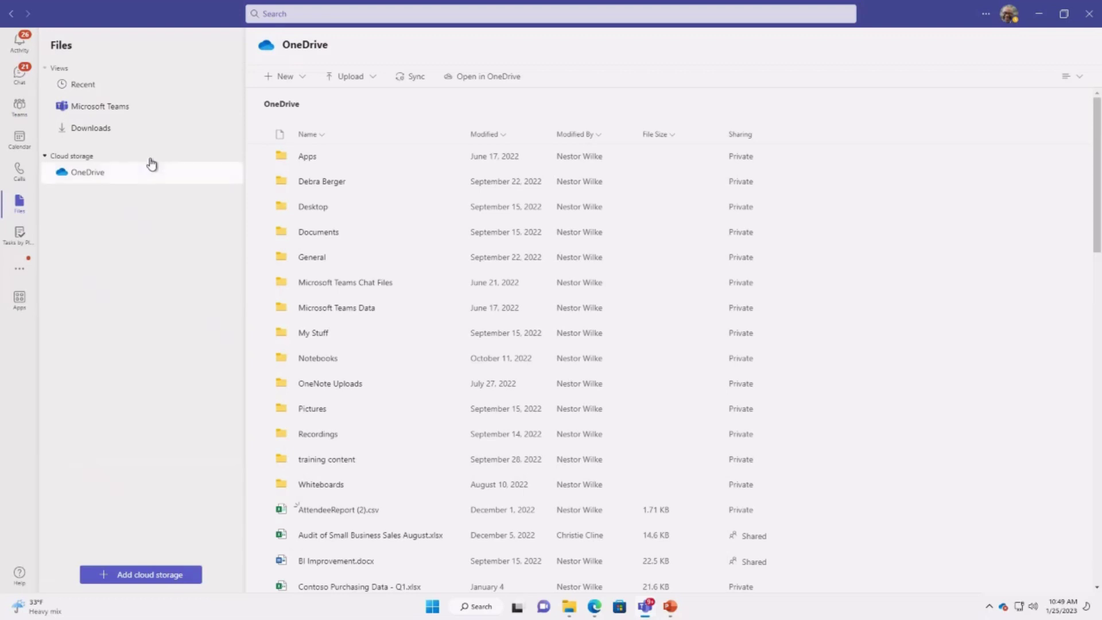
click(10, 126)
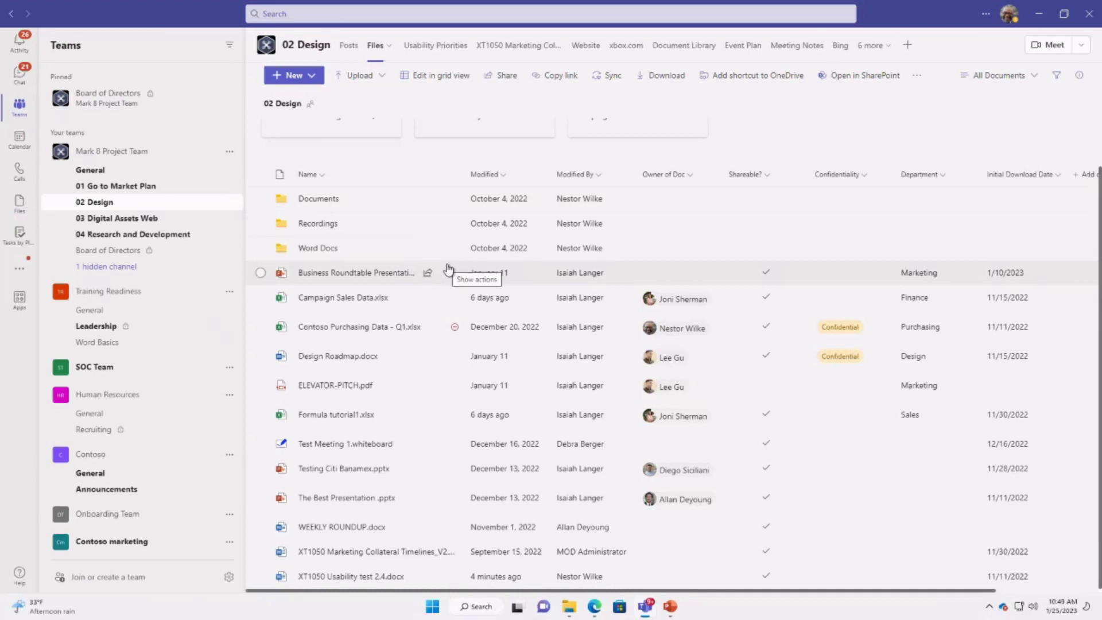
Open Chat to the one-on-one conversation sharing Over Budget Areas.xlsx and AttendeeReport (2).csv.
click(426, 13)
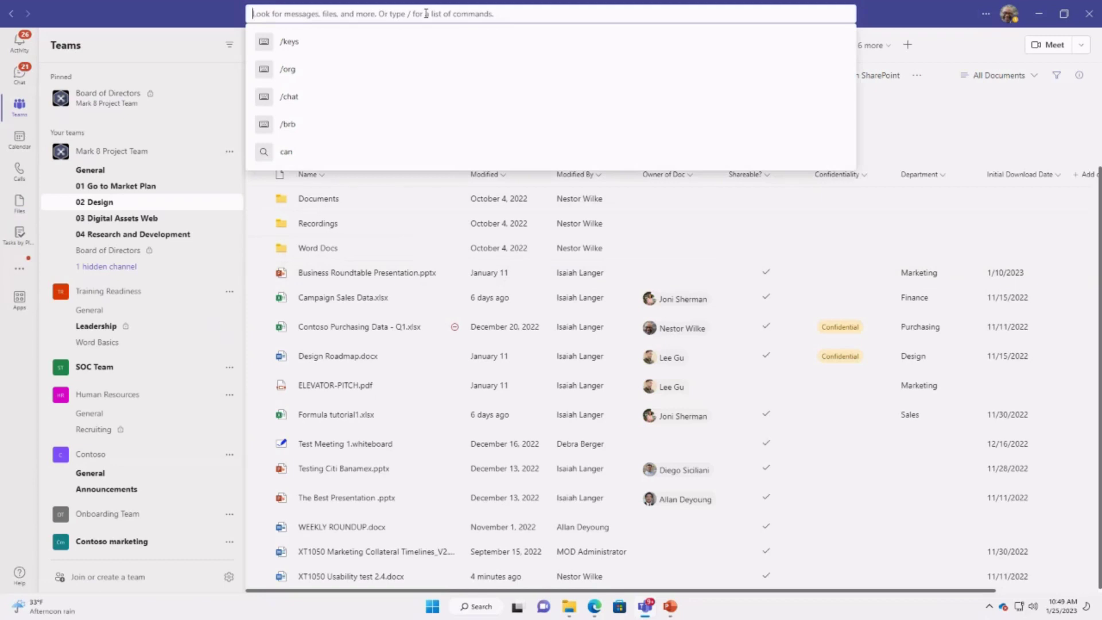
click(972, 128)
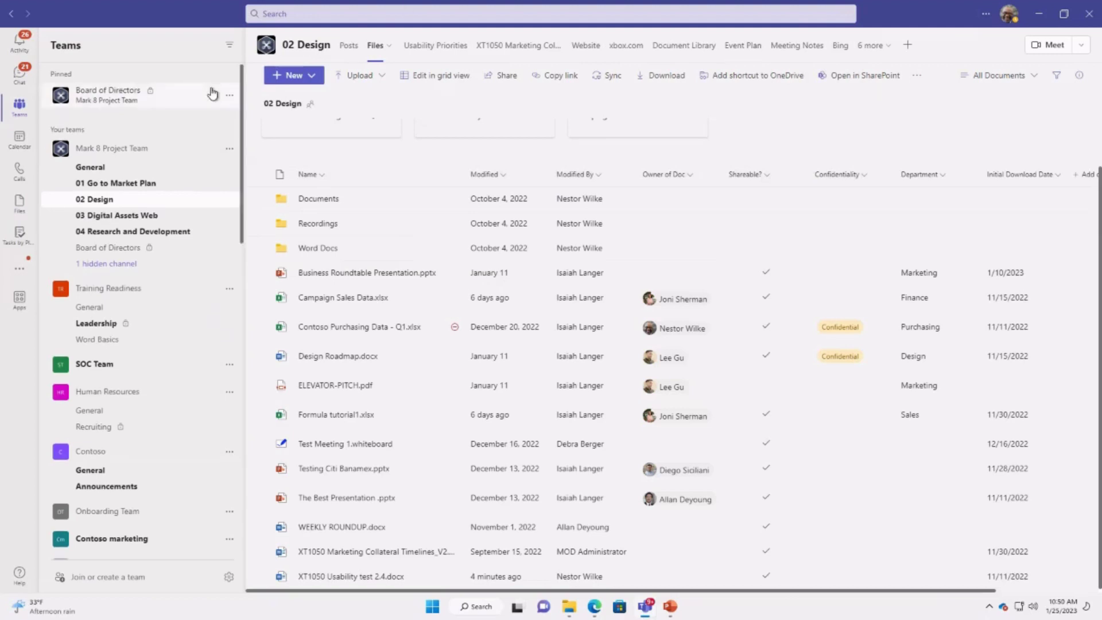
click(33, 88)
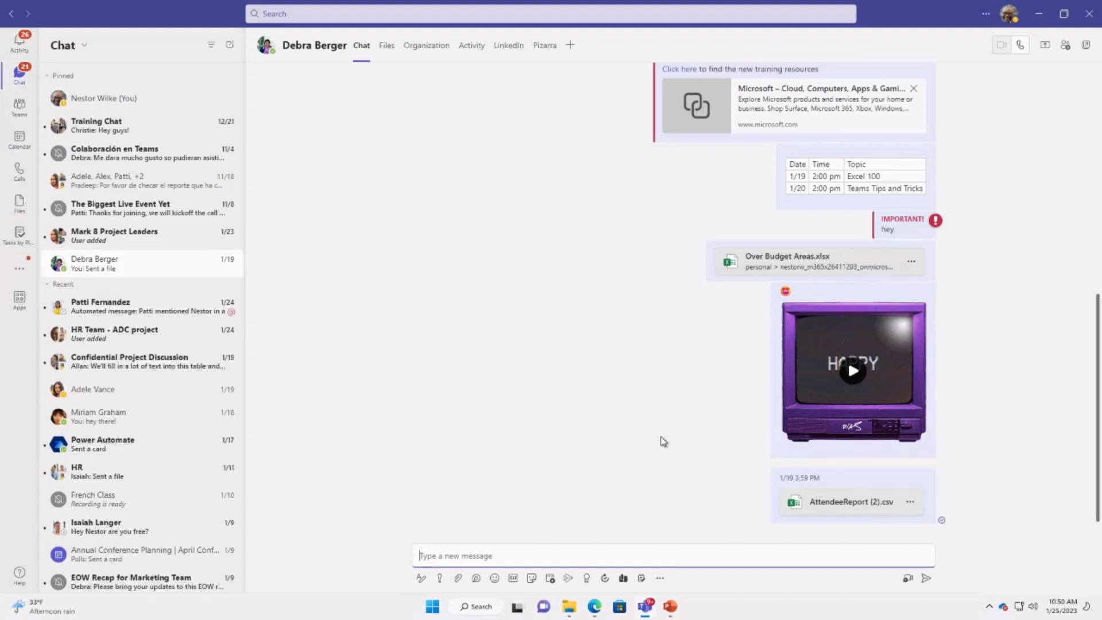
click(570, 611)
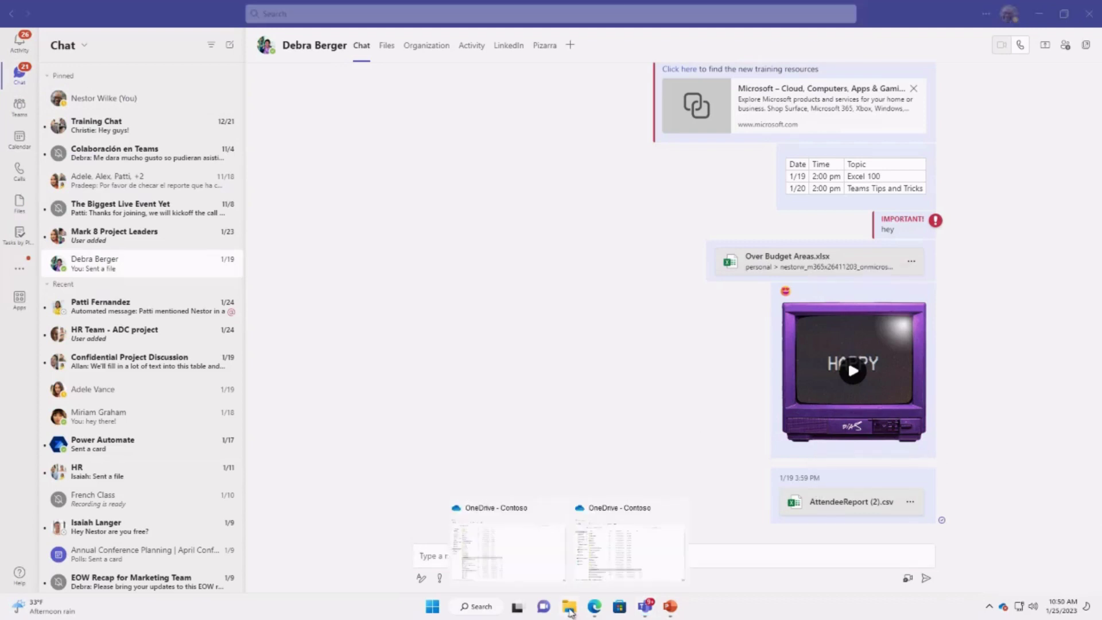
Open the synced Microsoft Teams Chat Files folder in OneDrive - Contoso, then close the window.
click(524, 551)
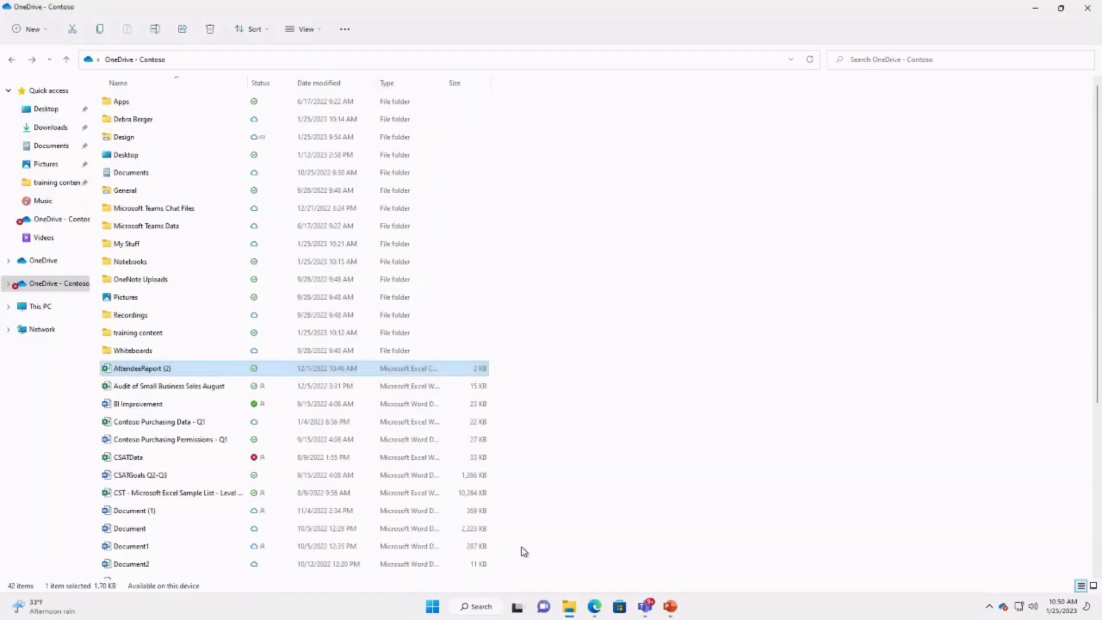
click(146, 211)
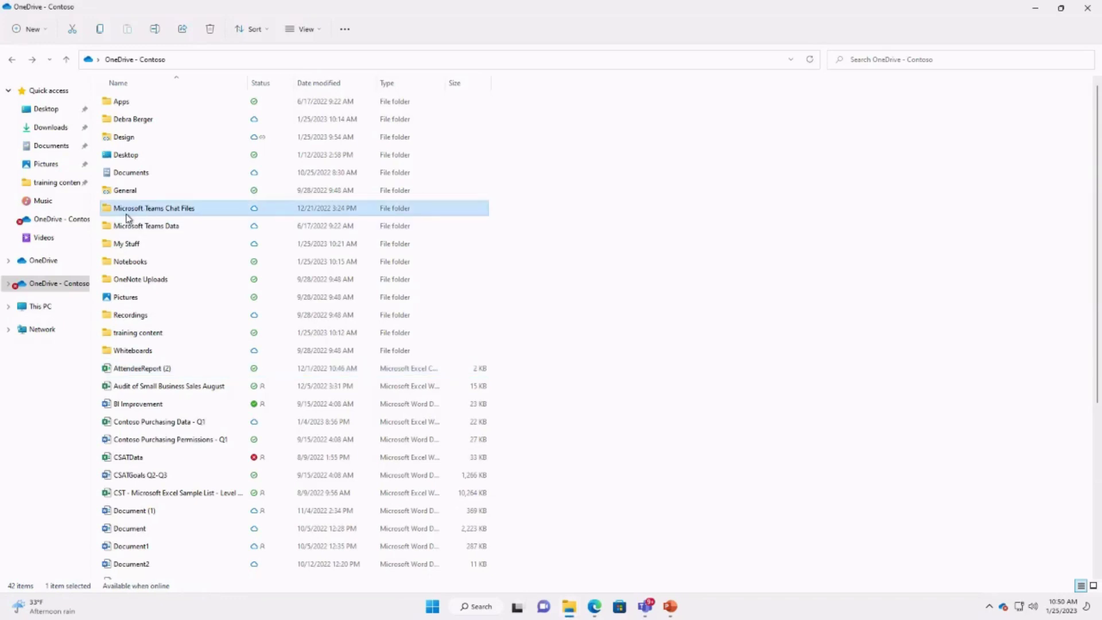
mouse_move(149, 214)
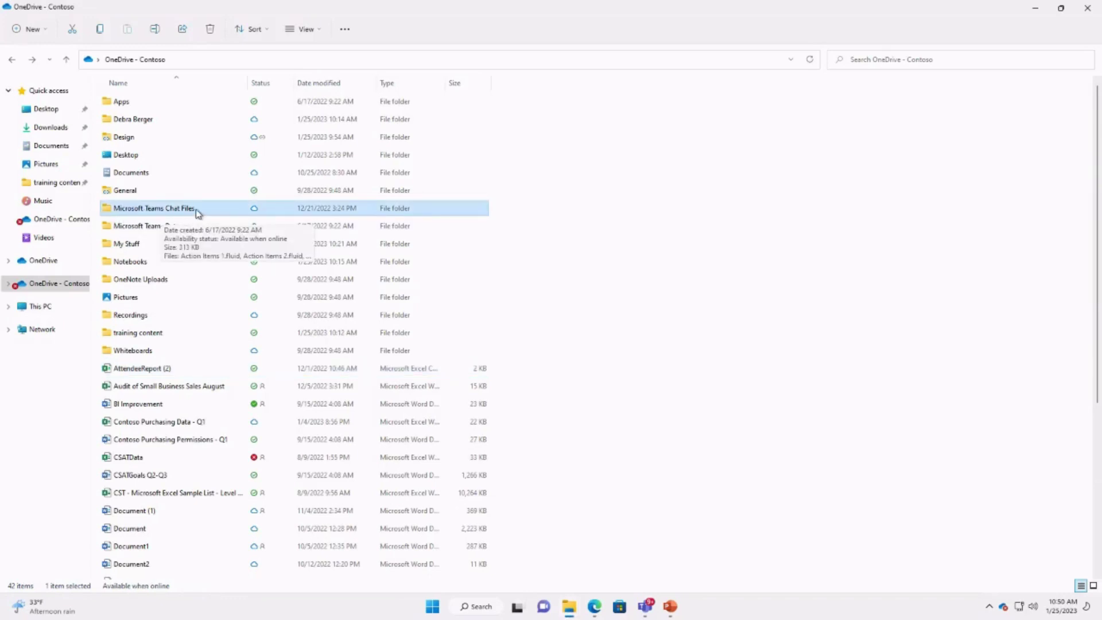
double_click(197, 212)
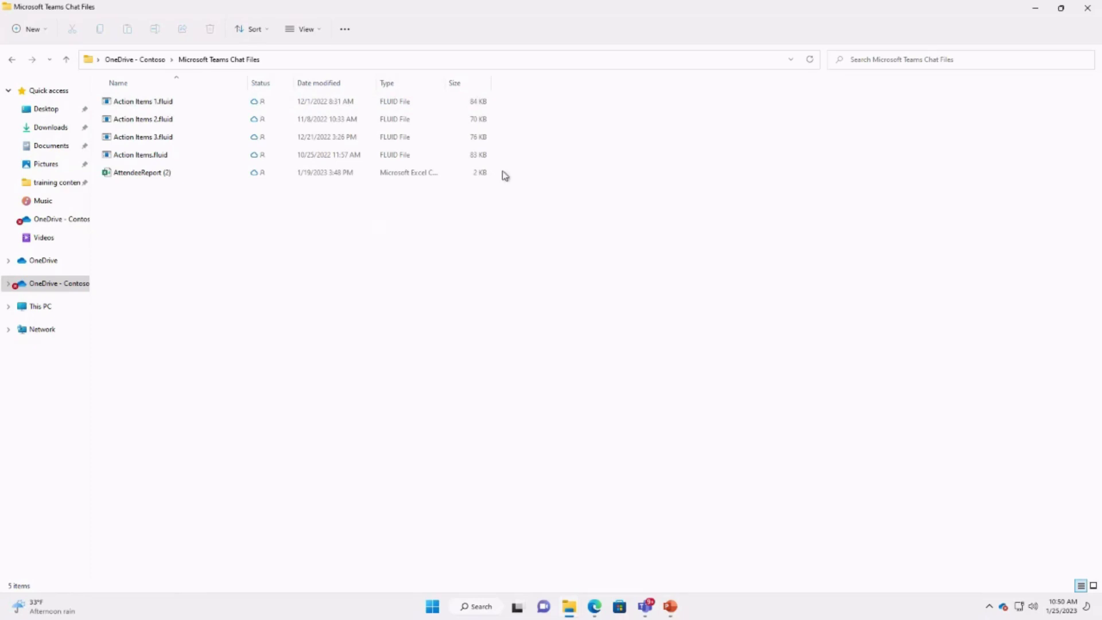
click(1087, 9)
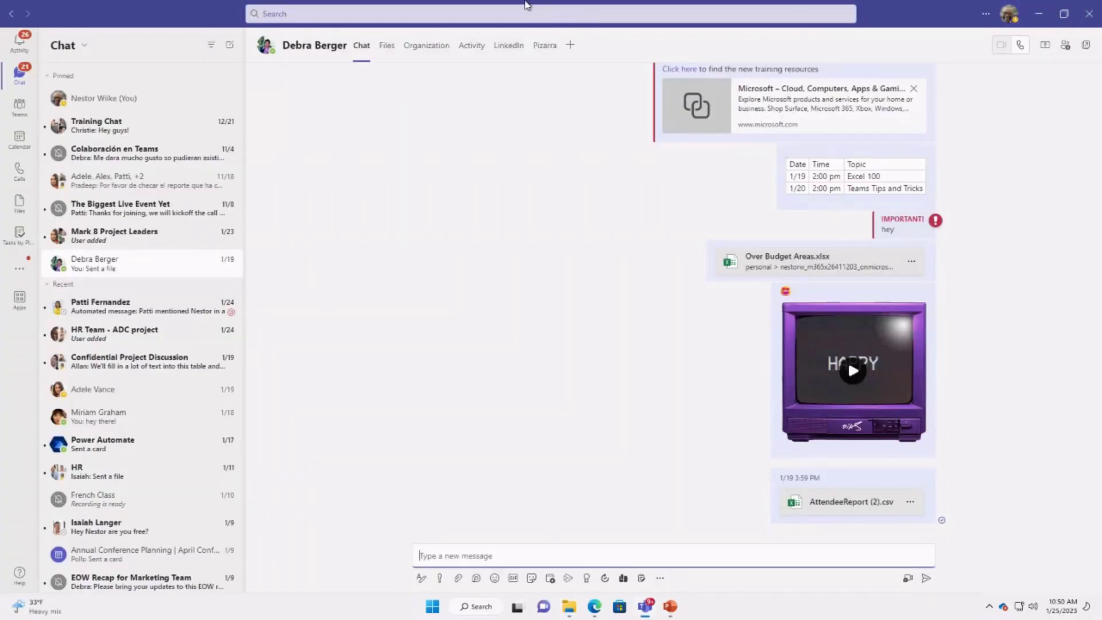
Try syncing the 02 Design files, dismiss the can't-sync notices, and open Training Readiness's Leadership channel.
click(23, 107)
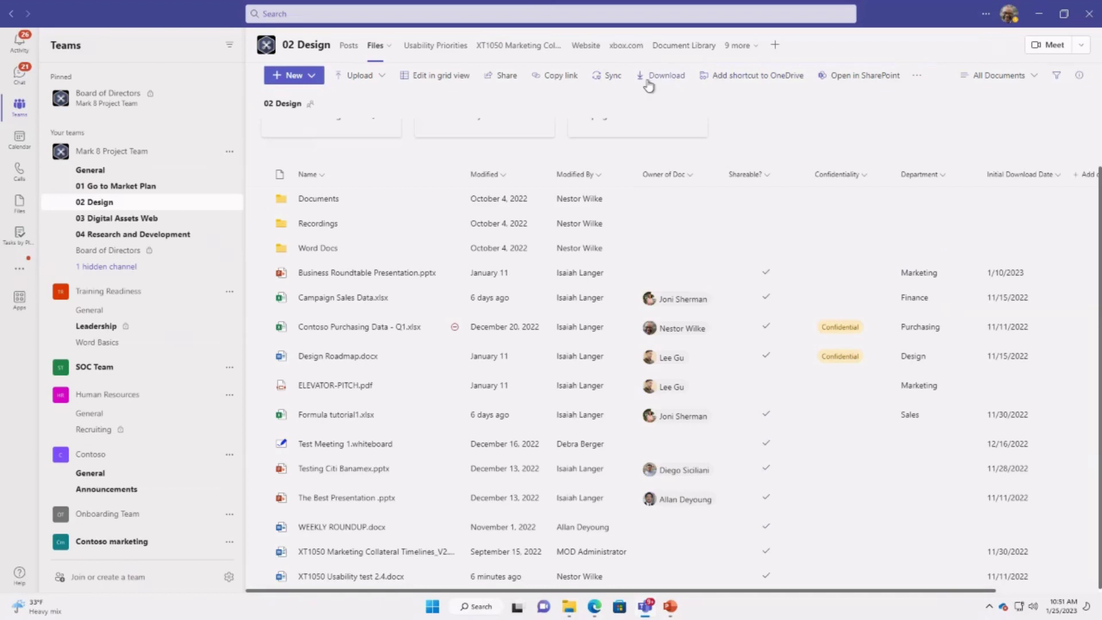
click(613, 76)
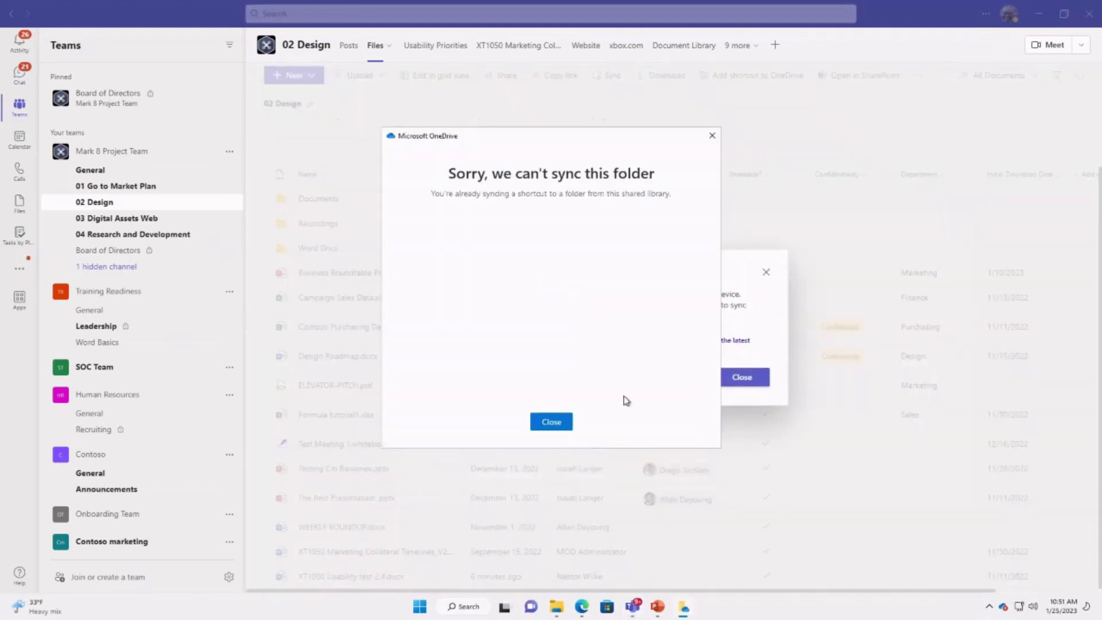
click(557, 425)
click(741, 377)
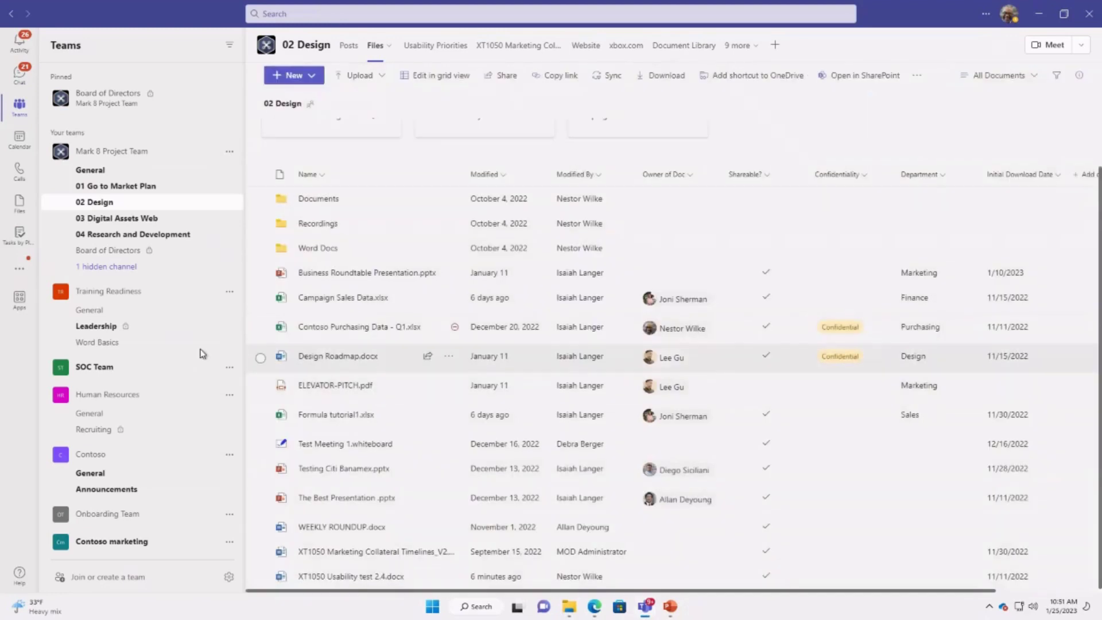
click(103, 325)
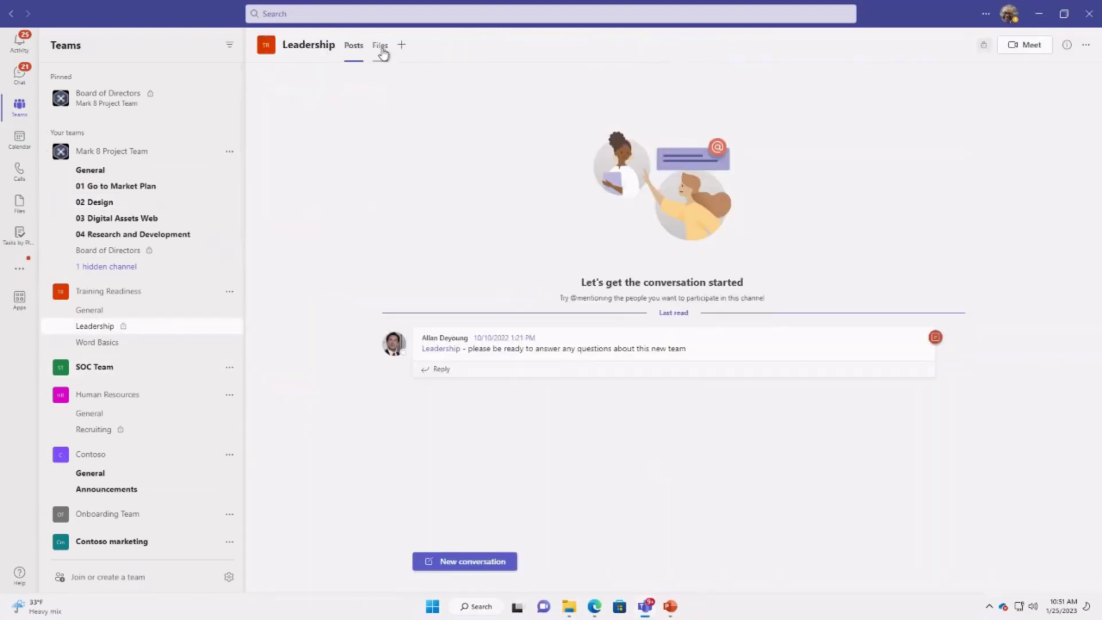
Upload Q3 Asia Shipping Budget Review.pptx to the Leadership channel's Files tab.
click(381, 46)
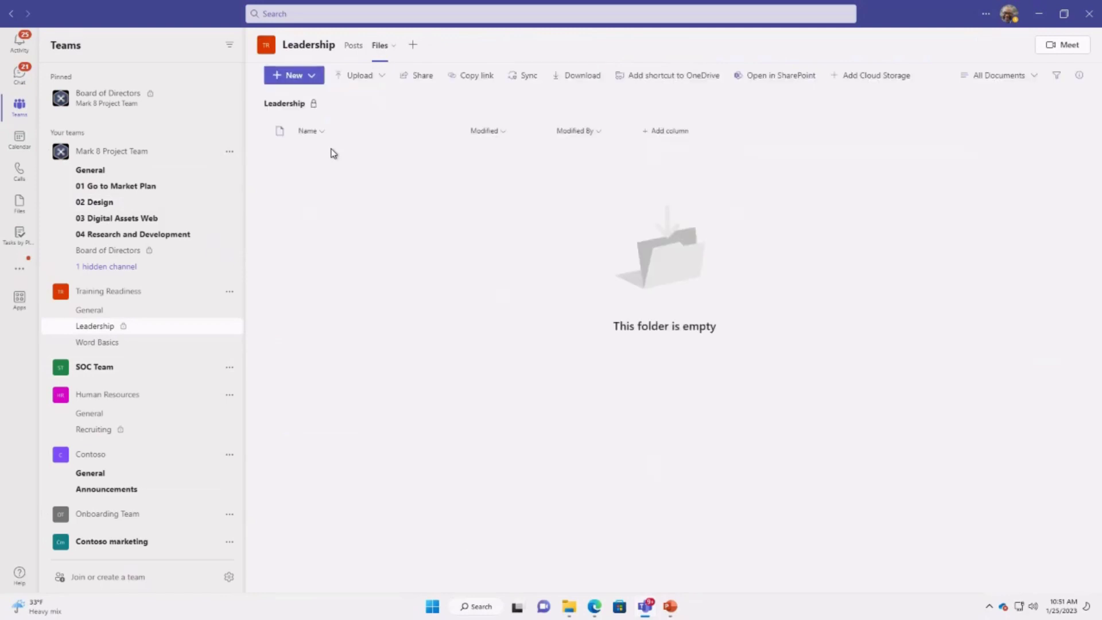
click(362, 75)
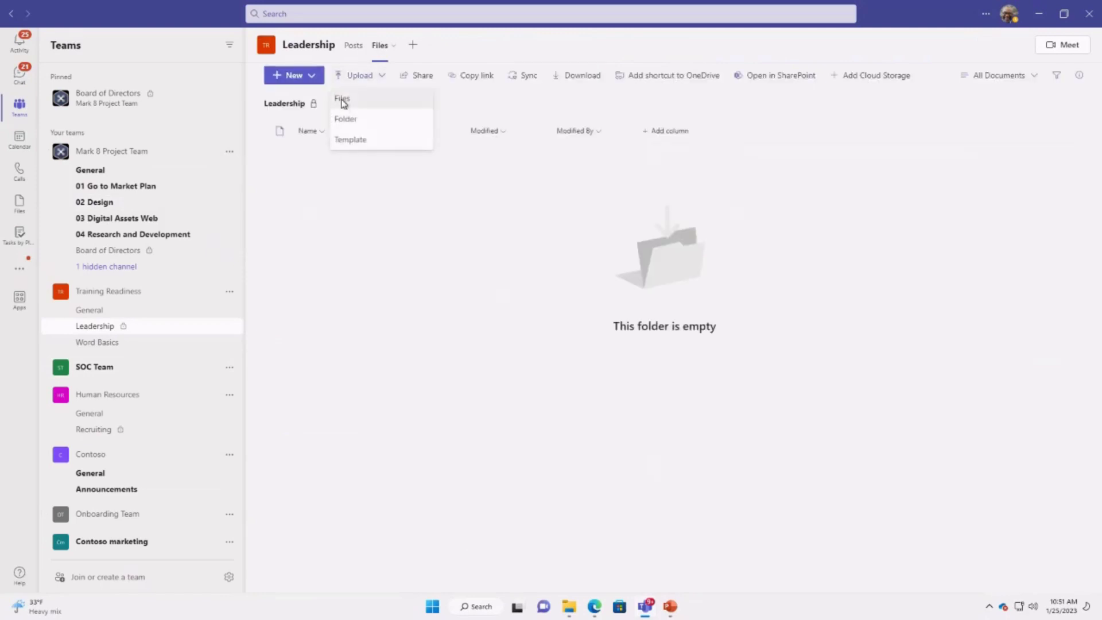
click(343, 101)
scroll(197, 225, down, 10)
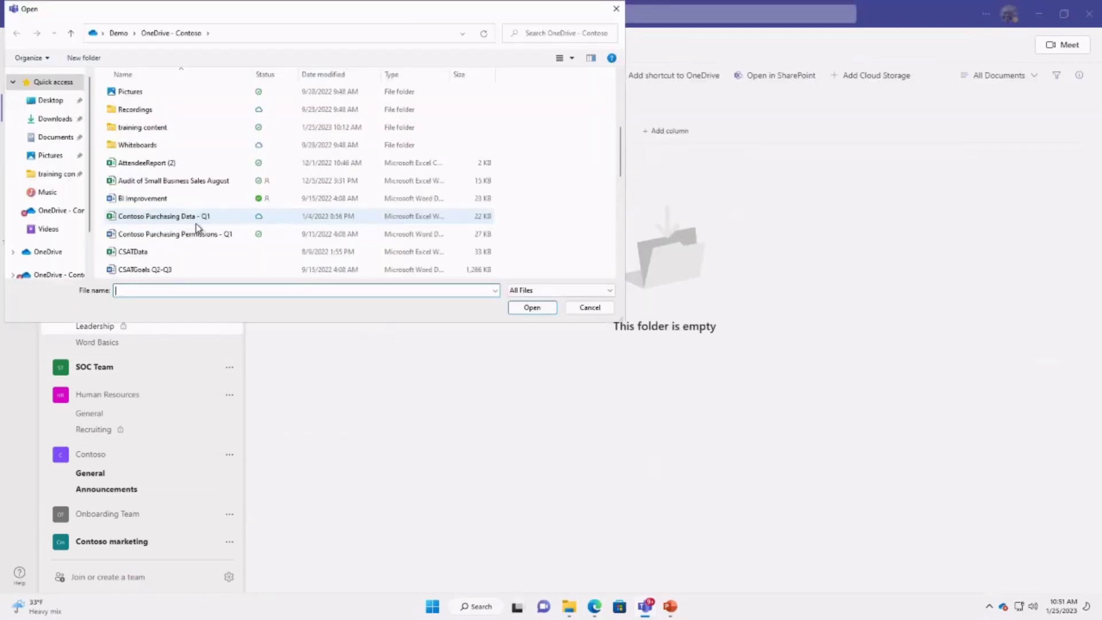
click(177, 199)
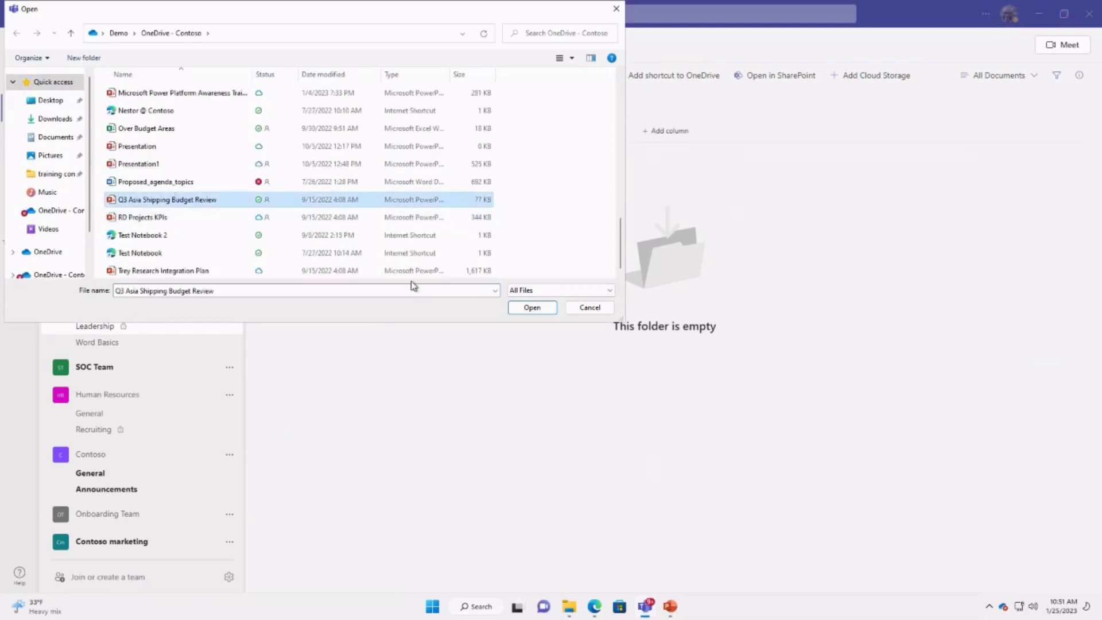
click(532, 307)
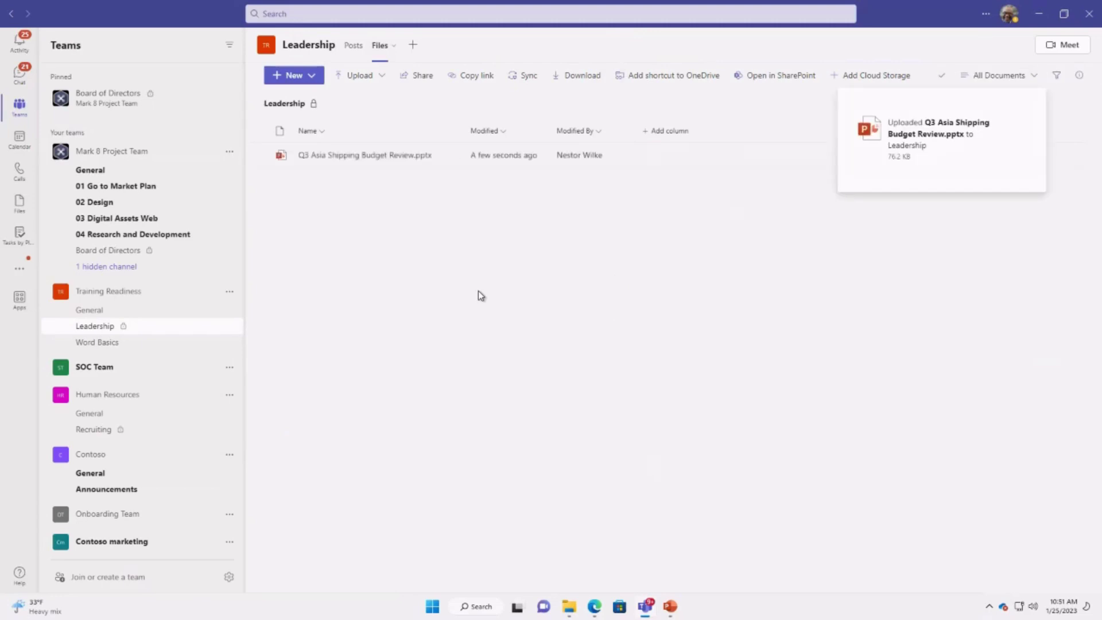
Sync the Leadership files library locally and bring up the OneDrive - Contoso folder window.
click(510, 80)
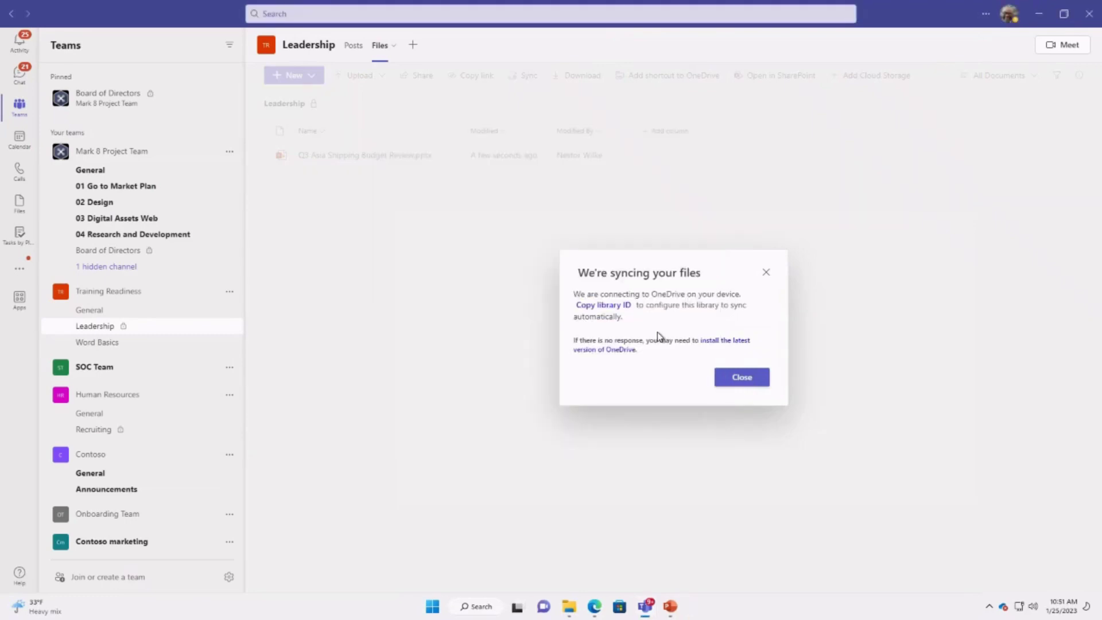
click(742, 379)
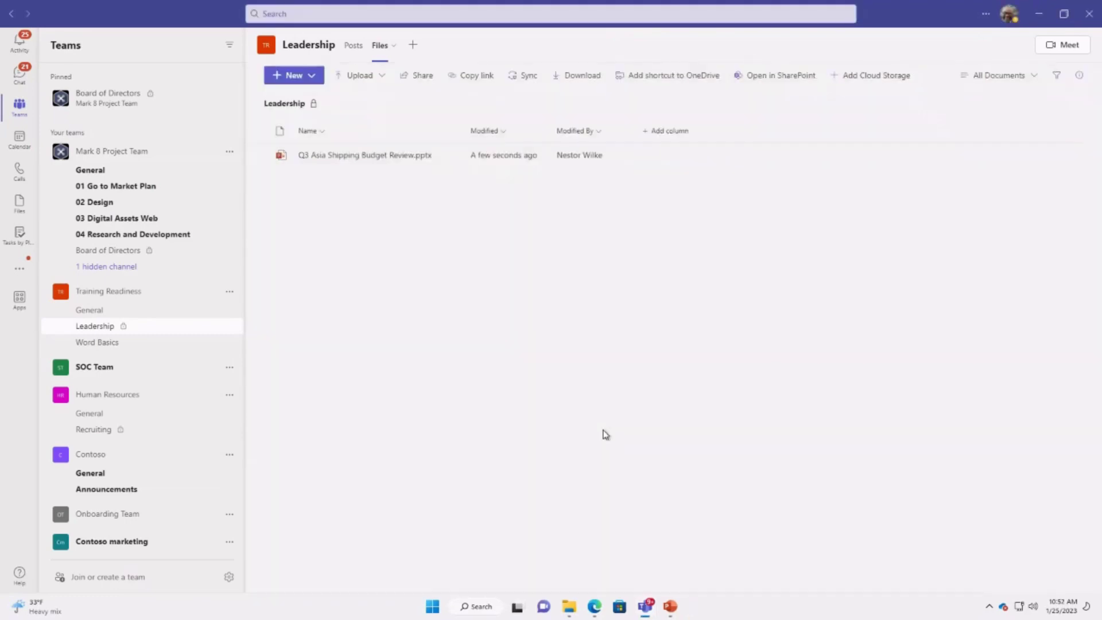
click(564, 615)
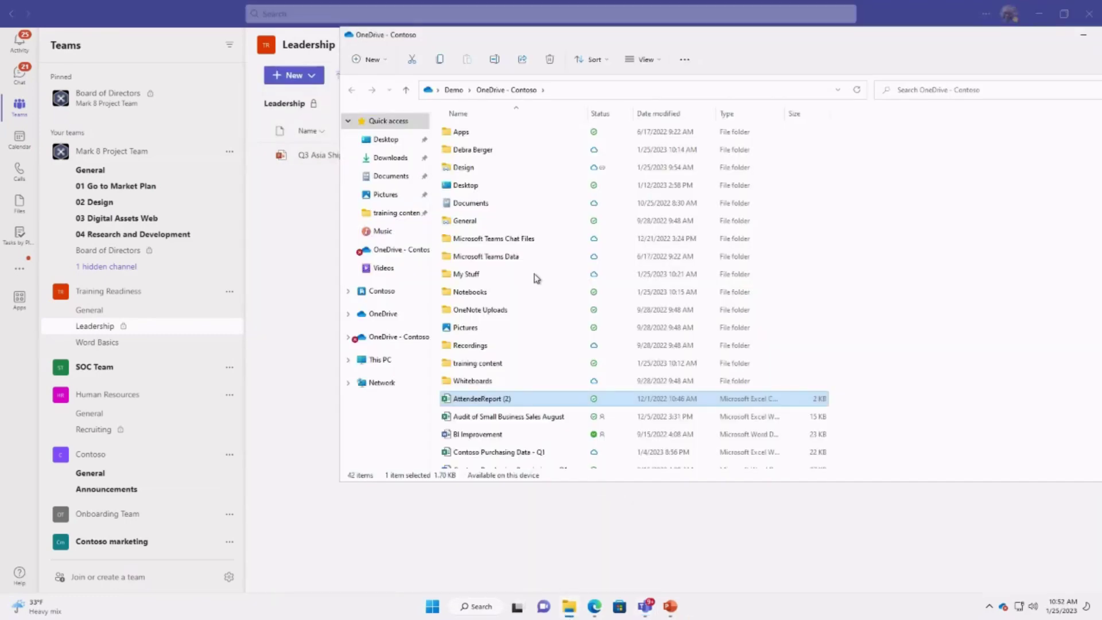
Open the synced Training Readiness - Leadership folder and select Q3 Asia Shipping Budget Review.
click(382, 294)
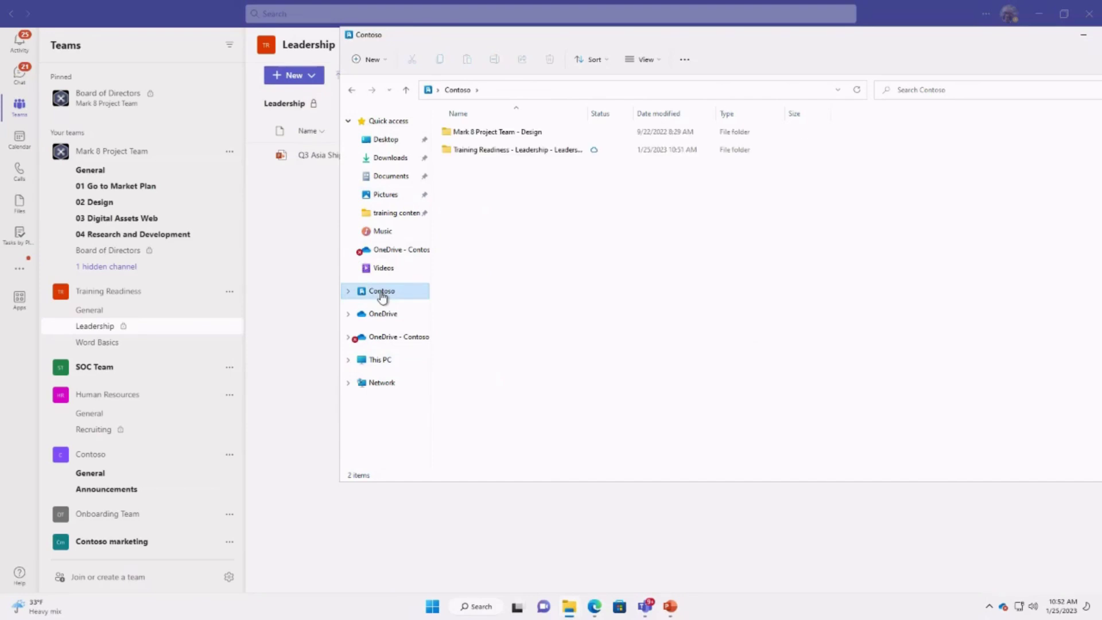
click(486, 138)
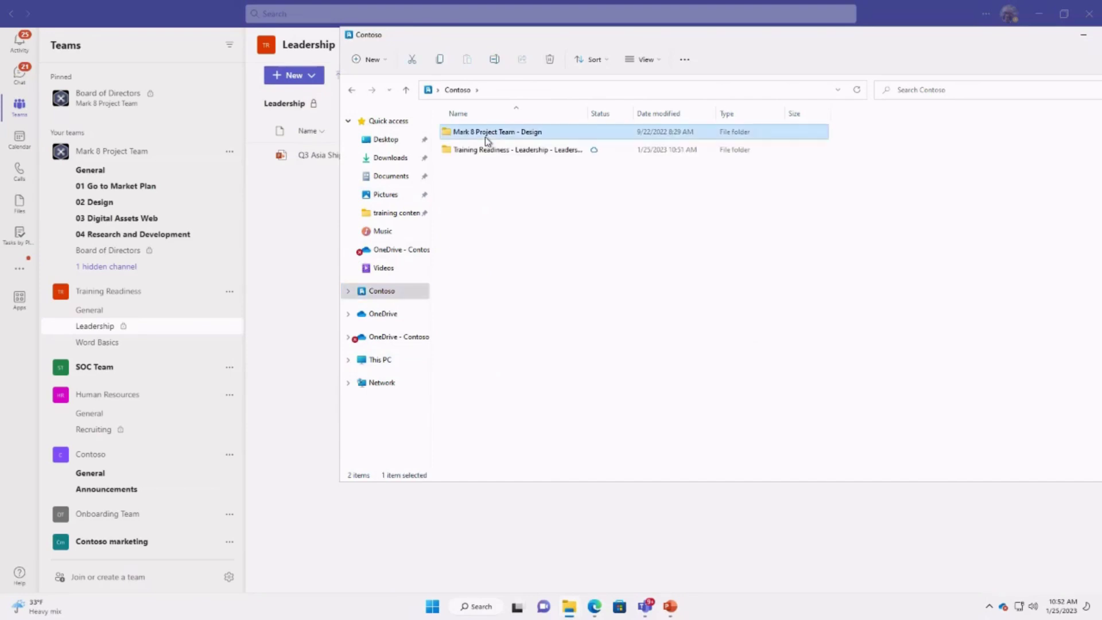
double_click(481, 154)
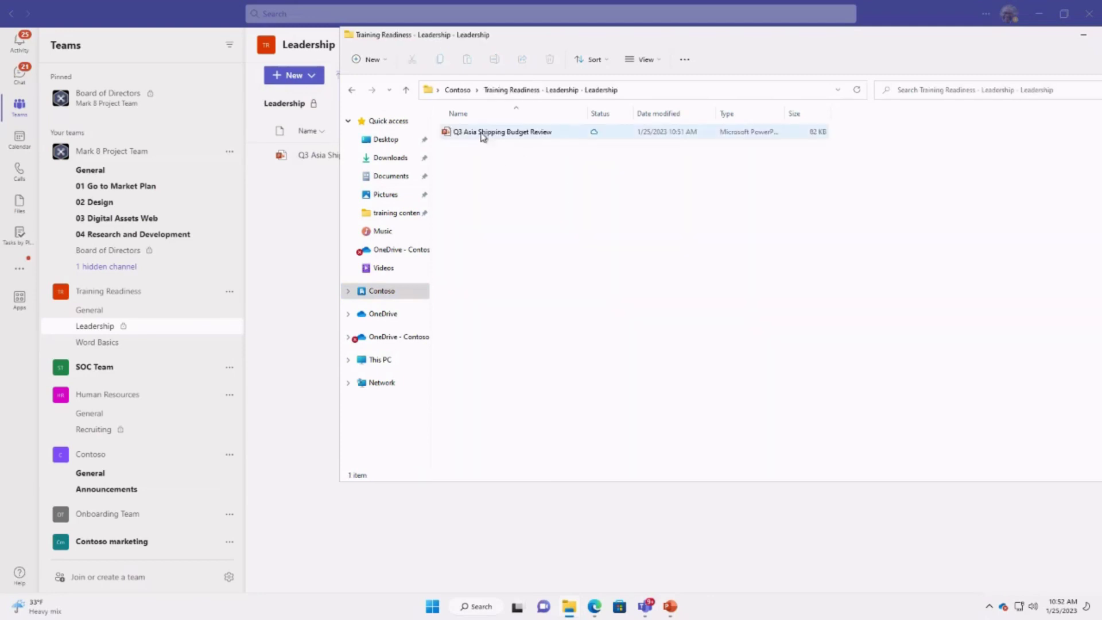
click(600, 141)
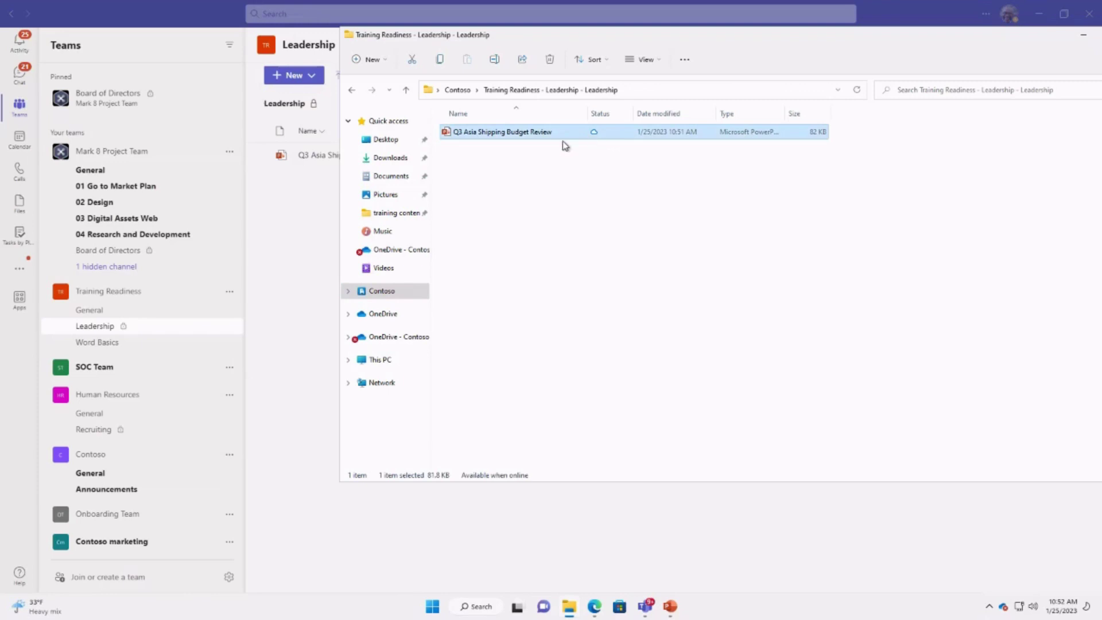
Move the folder window aside to compare with Teams, then bring the folder back to front.
drag(660, 44, 538, 118)
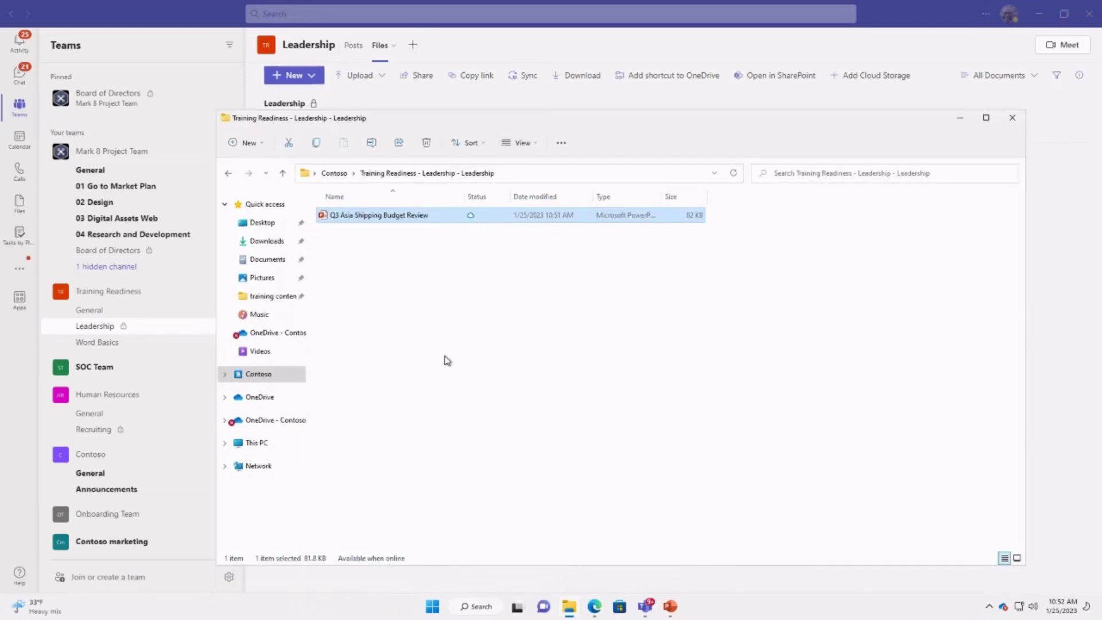
click(543, 40)
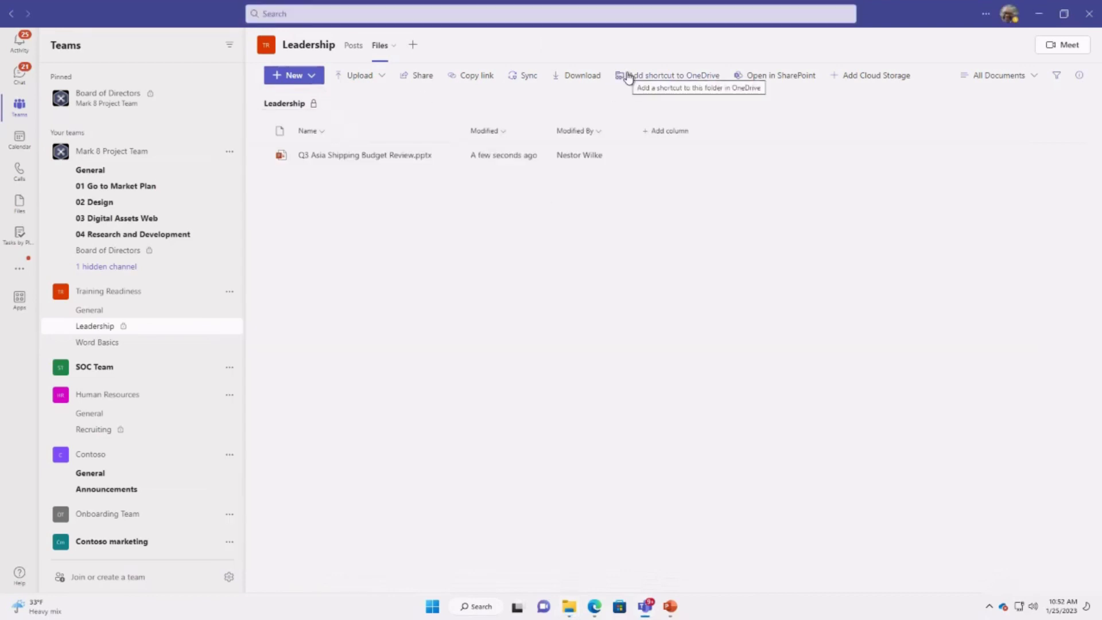
click(569, 606)
Open the Design folder in OneDrive - Contoso, listing 15 items including XT1050 Usability test 2.4.
click(252, 419)
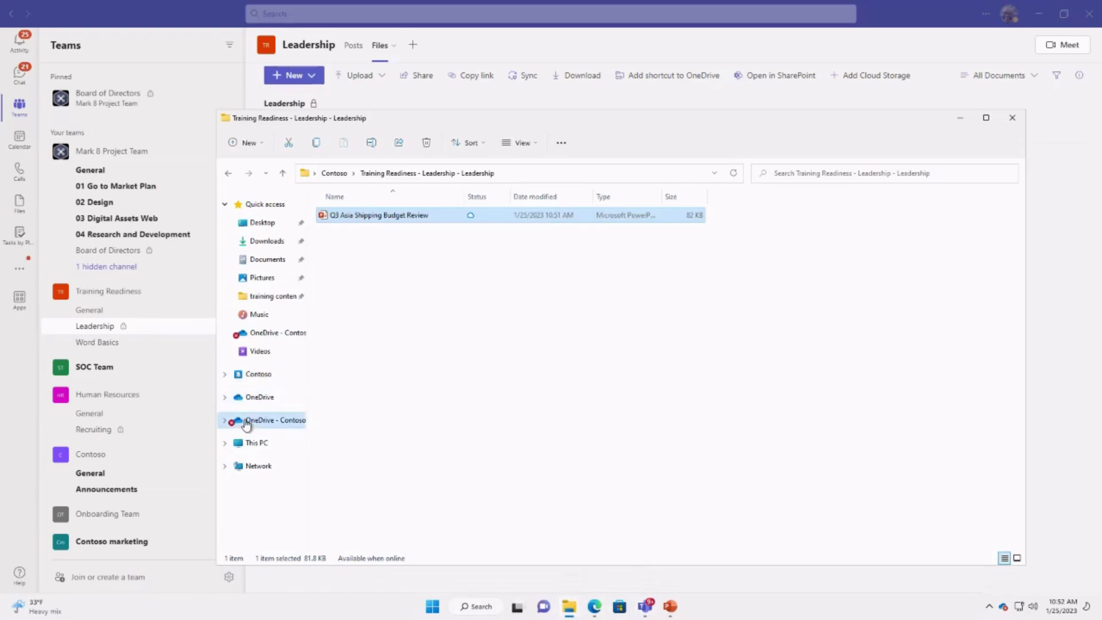
click(330, 252)
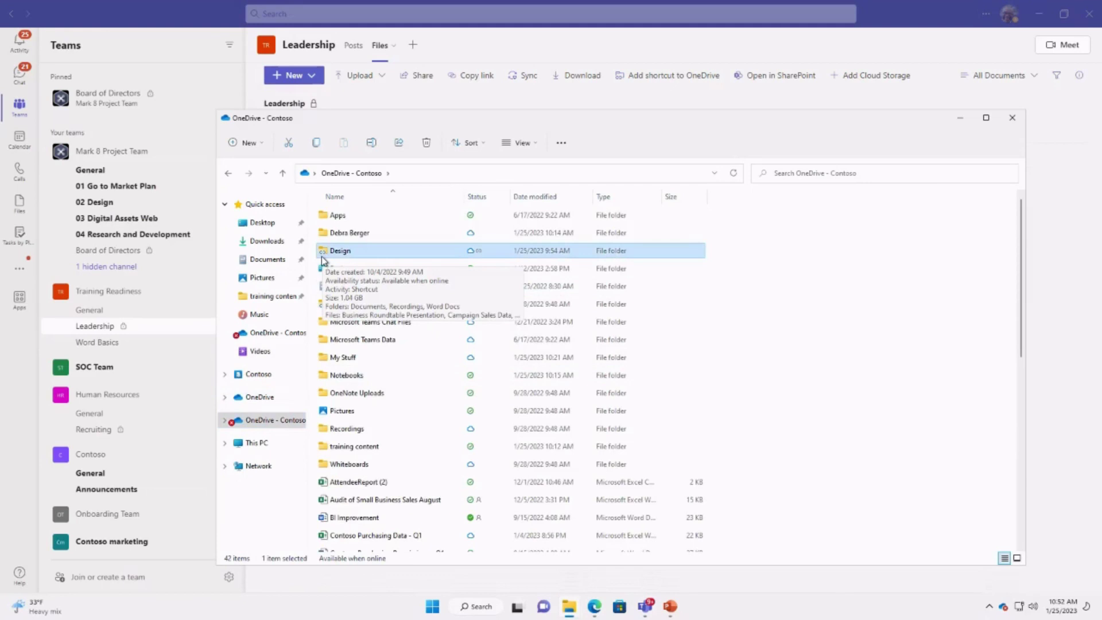
double_click(381, 253)
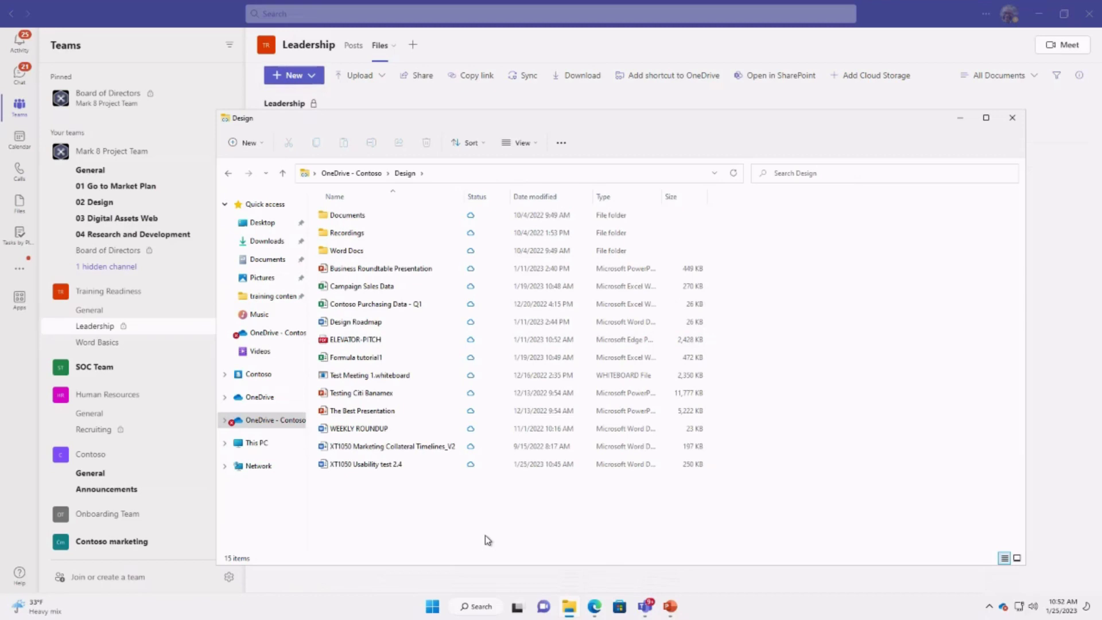
Close the Design folder window to reveal the Leadership channel's files in Teams.
click(1013, 117)
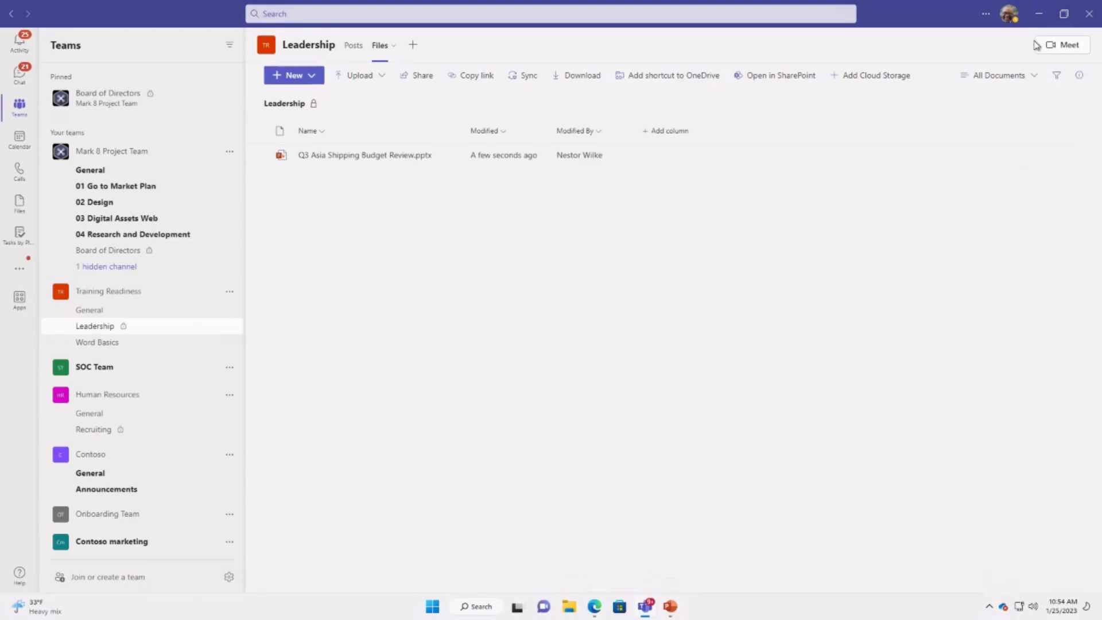
Run the PowerPoint deck as a slide show from slide 12, 'Thank You For Joining'.
click(1038, 17)
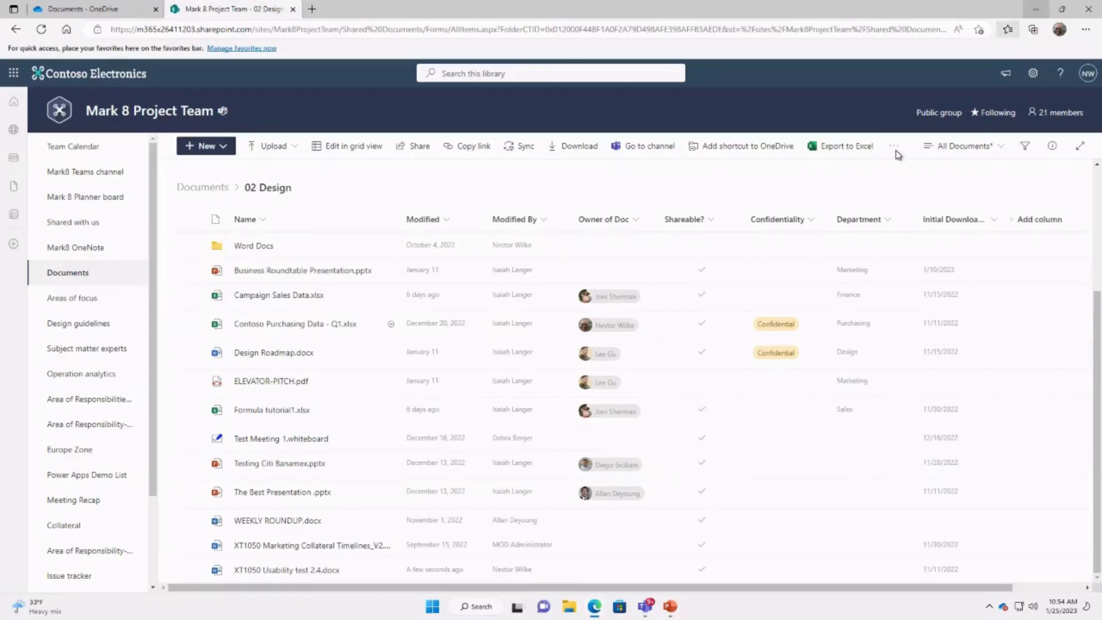
click(670, 609)
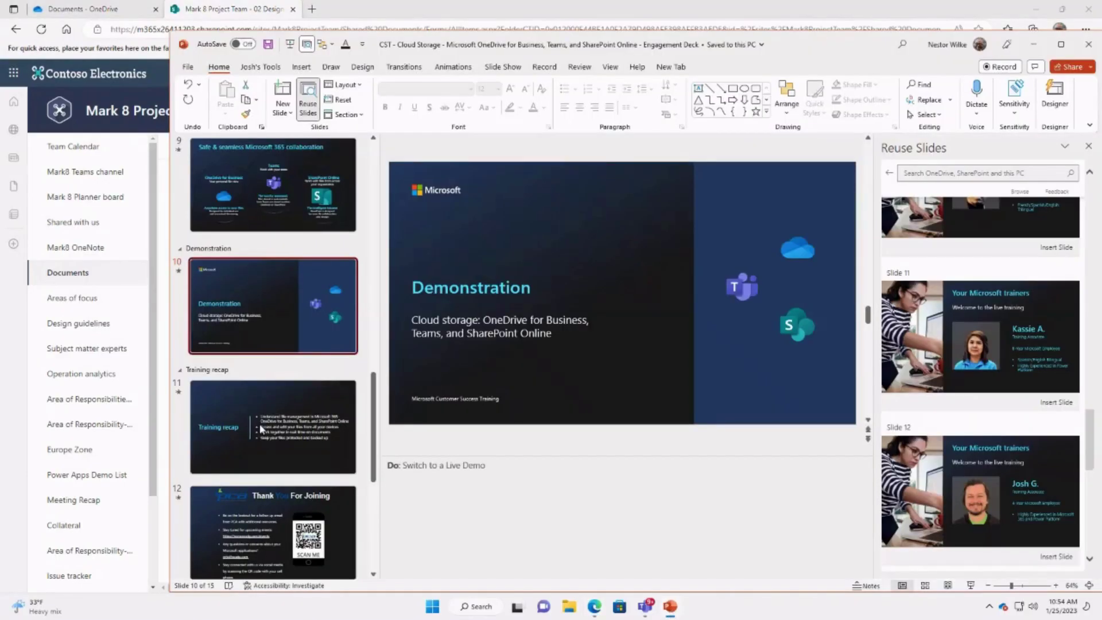
click(270, 498)
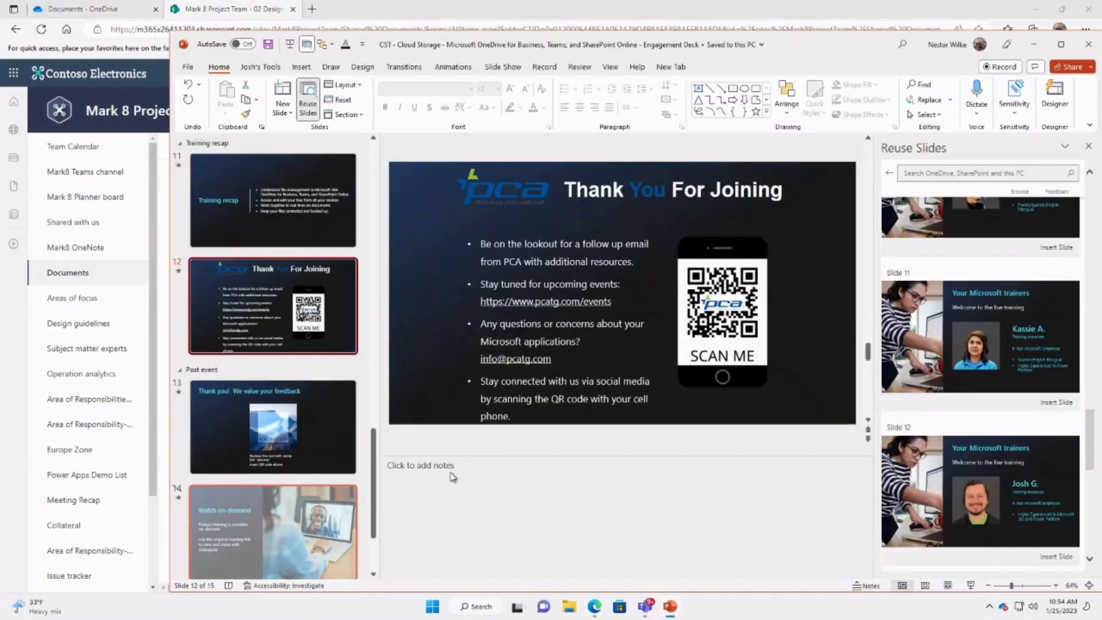
click(970, 585)
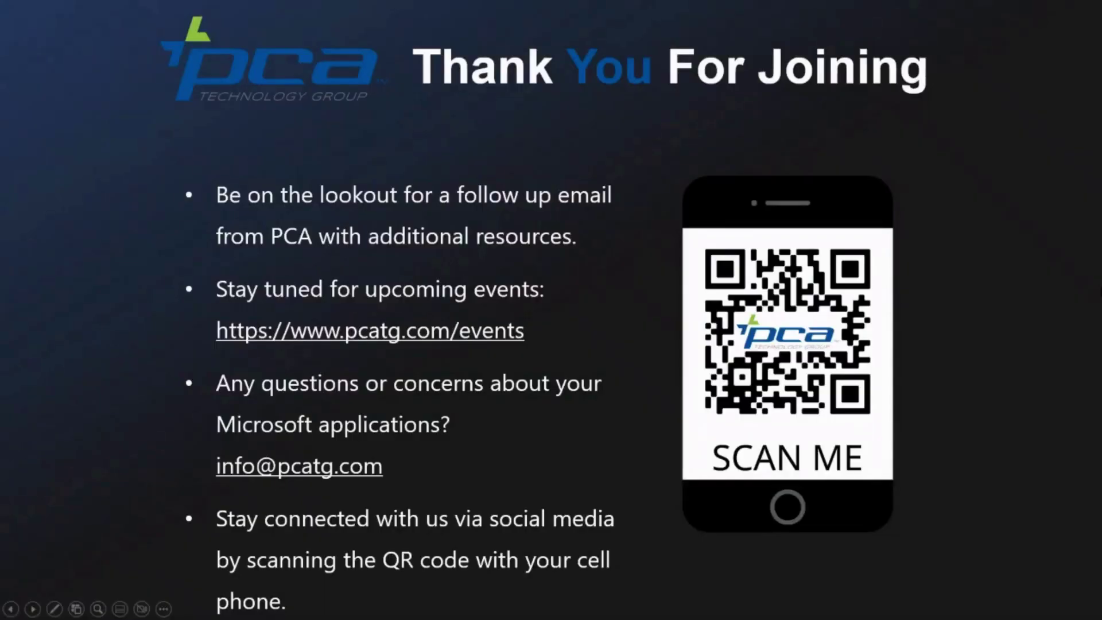